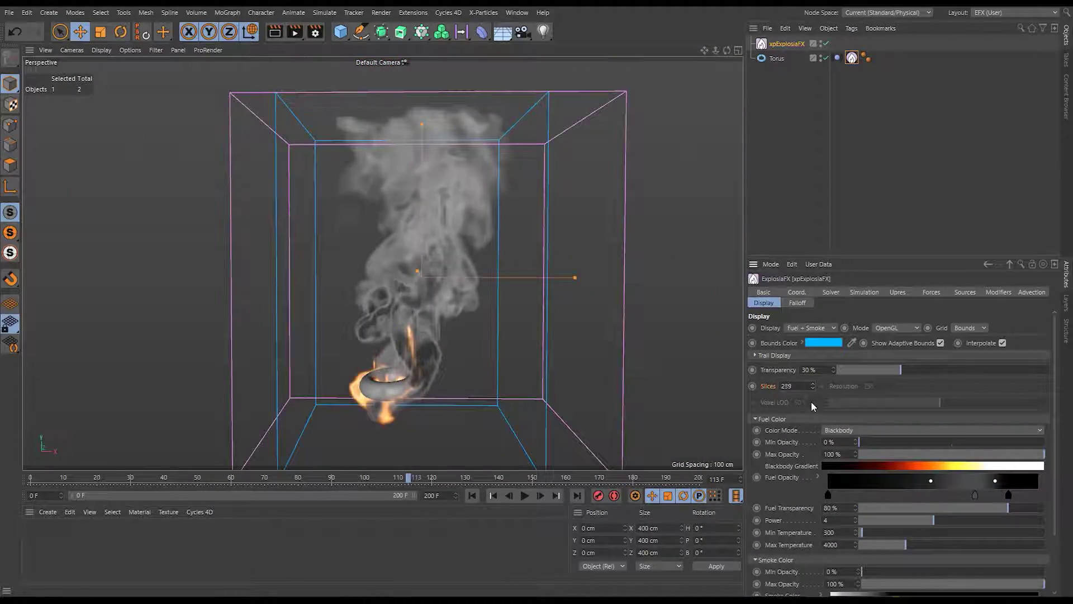
# Reduce the display slices, adjust the trail length, and shift a Fuel Color gradient knot's hue to blue.
pyautogui.moveTo(813, 387); pyautogui.dragTo(808, 526)
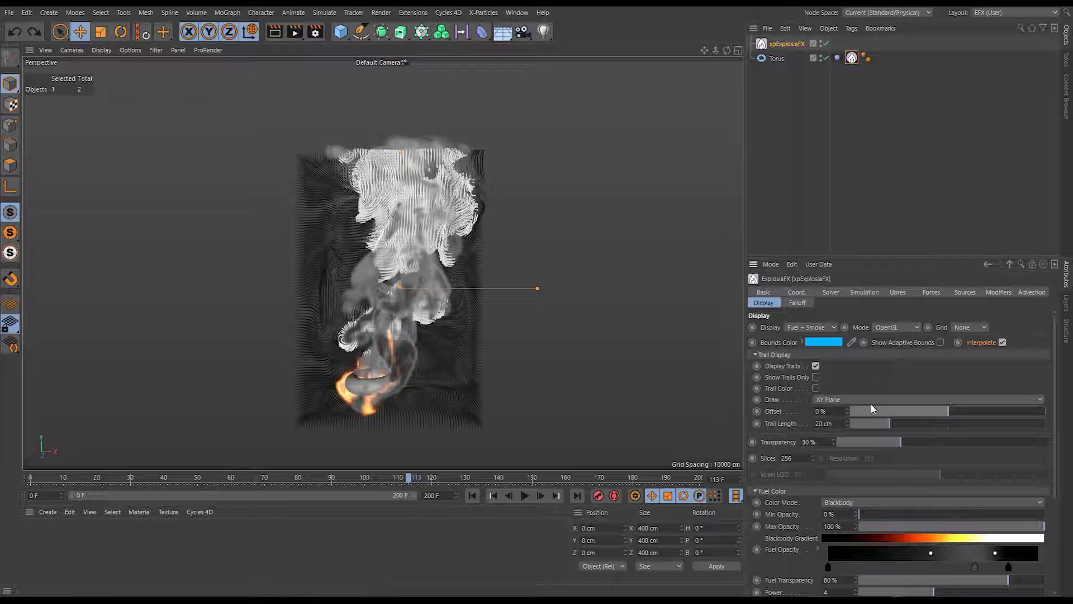
pyautogui.moveTo(878, 422)
pyautogui.mouseDown()
pyautogui.moveTo(975, 420)
pyautogui.moveTo(875, 422)
pyautogui.mouseUp()
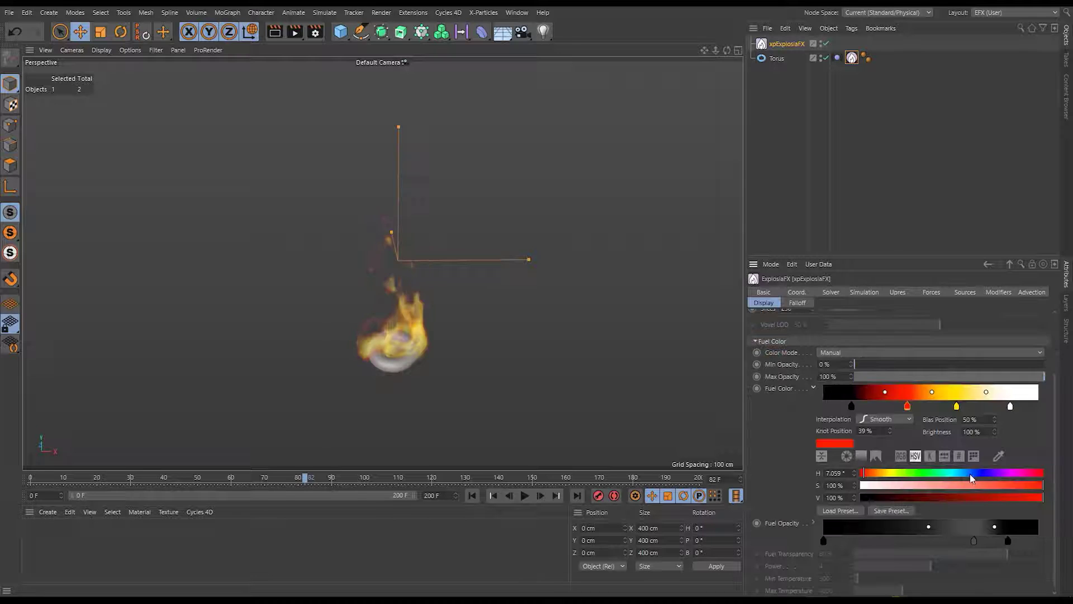
pyautogui.click(970, 474)
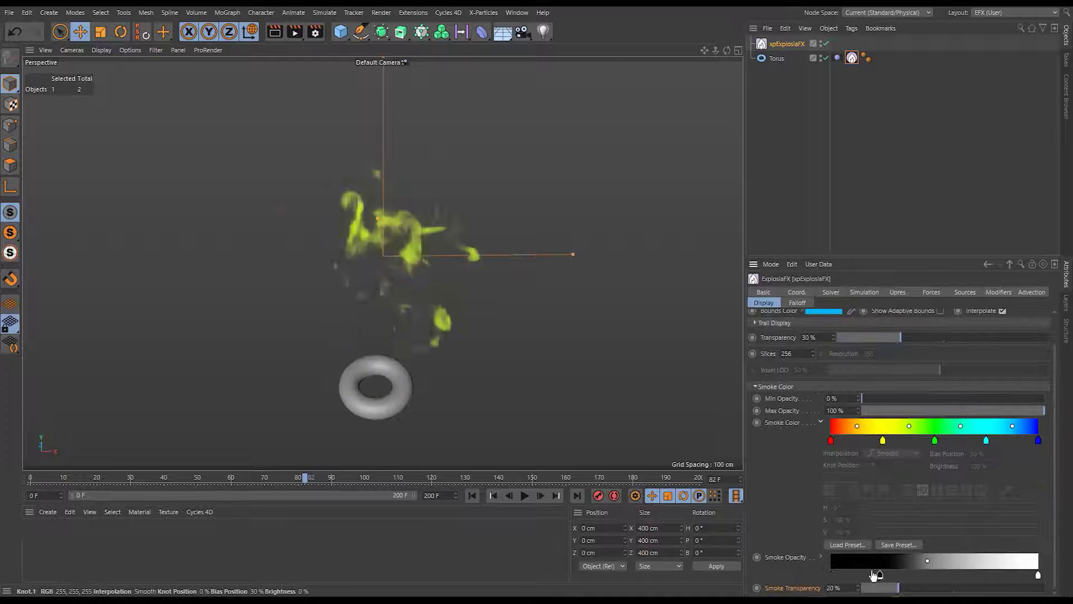
pyautogui.moveTo(875, 574)
pyautogui.mouseDown()
pyautogui.moveTo(987, 574)
pyautogui.moveTo(861, 575)
pyautogui.mouseUp()
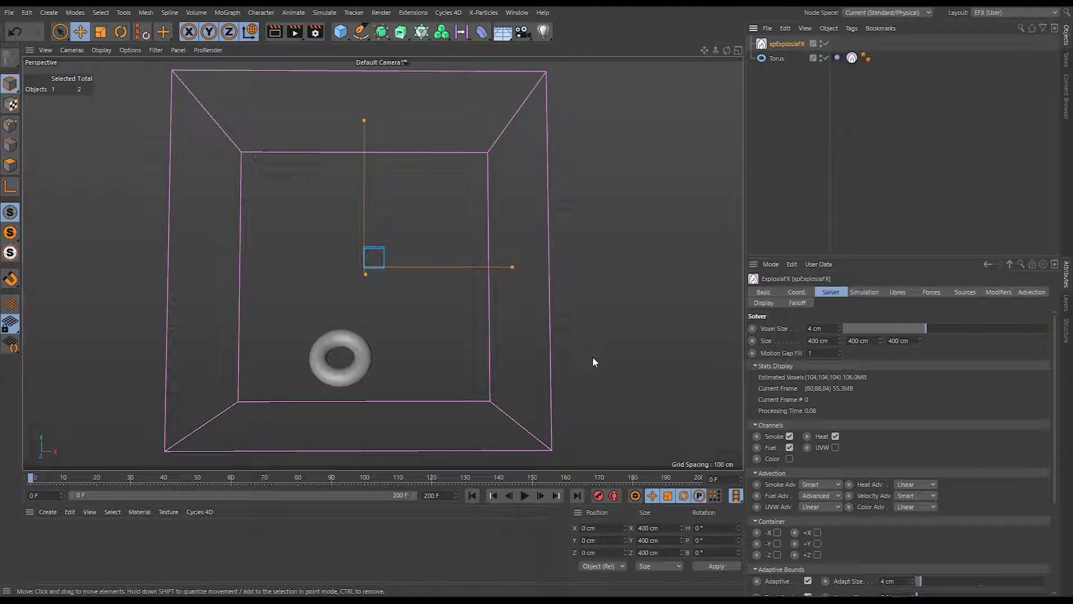
# Play the simulation to frame 178, then orbit to view the fire and smoke rising from the torus.
pyautogui.click(526, 496)
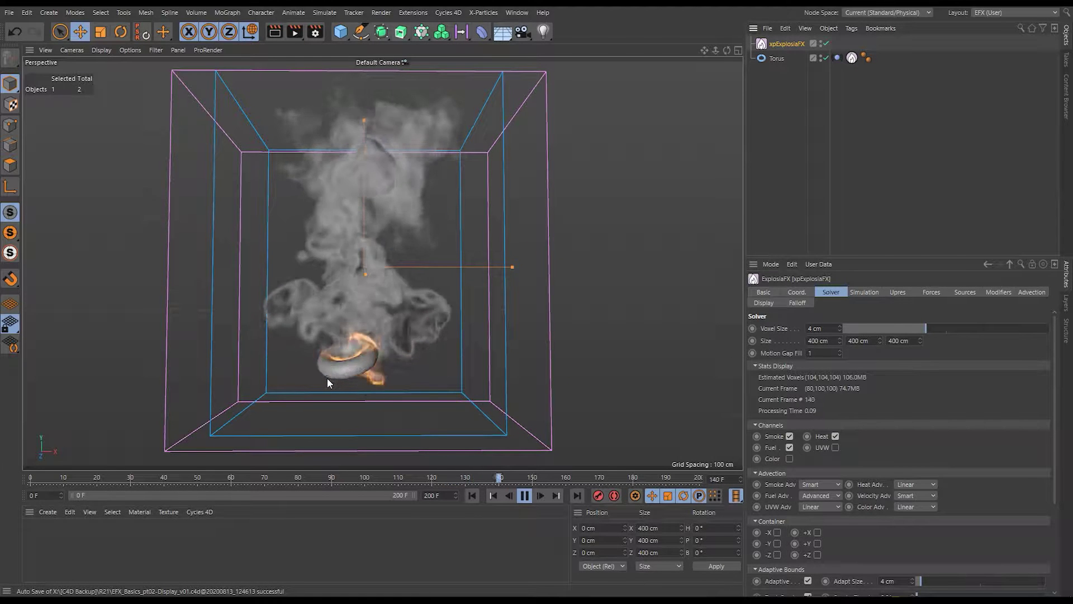
pyautogui.click(525, 495)
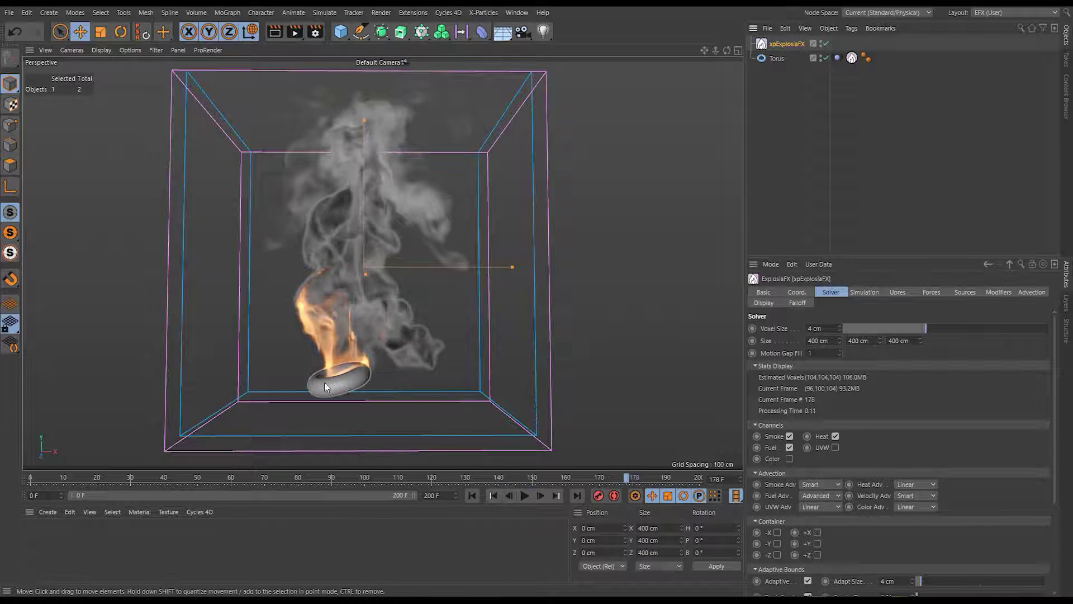
pyautogui.moveTo(324, 381)
pyautogui.keyDown('alt'); pyautogui.mouseDown()
pyautogui.moveTo(759, 383)
pyautogui.moveTo(321, 385)
pyautogui.moveTo(335, 385)
pyautogui.mouseUp(); pyautogui.keyUp('alt')
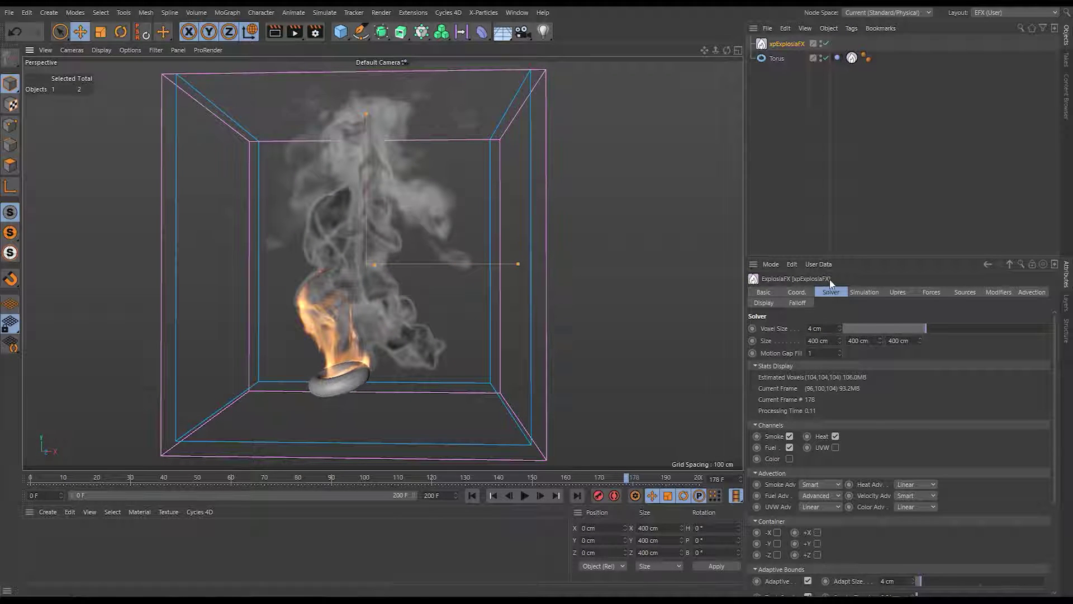
# In the xpExplosiaFX Display tab, set the Display channel to Temperature.
pyautogui.click(754, 303)
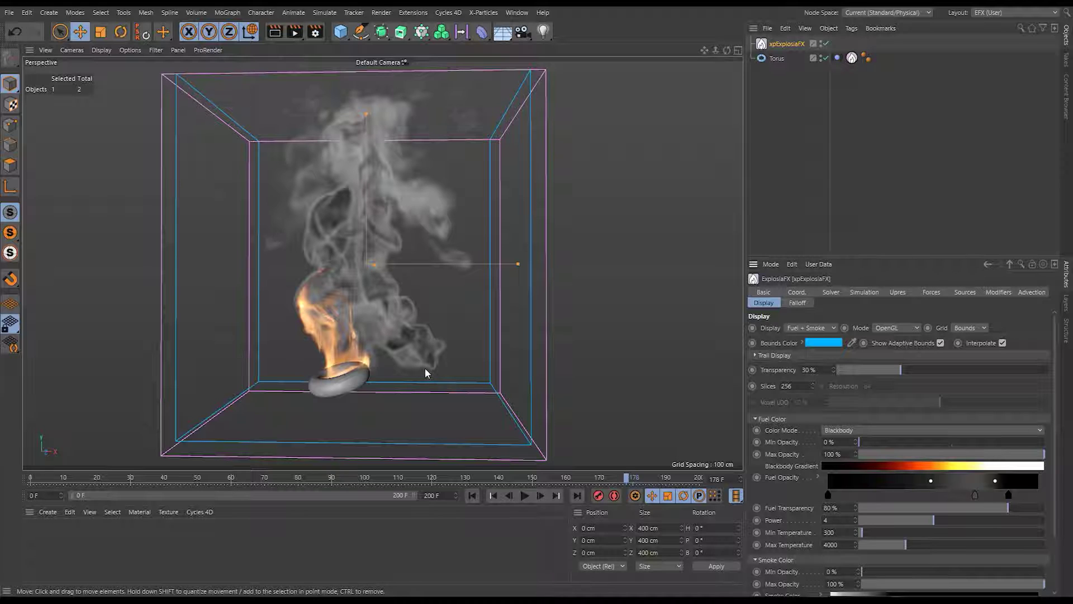
pyautogui.keyDown('alt'); pyautogui.moveTo(373, 351); pyautogui.dragTo(364, 376); pyautogui.keyUp('alt')
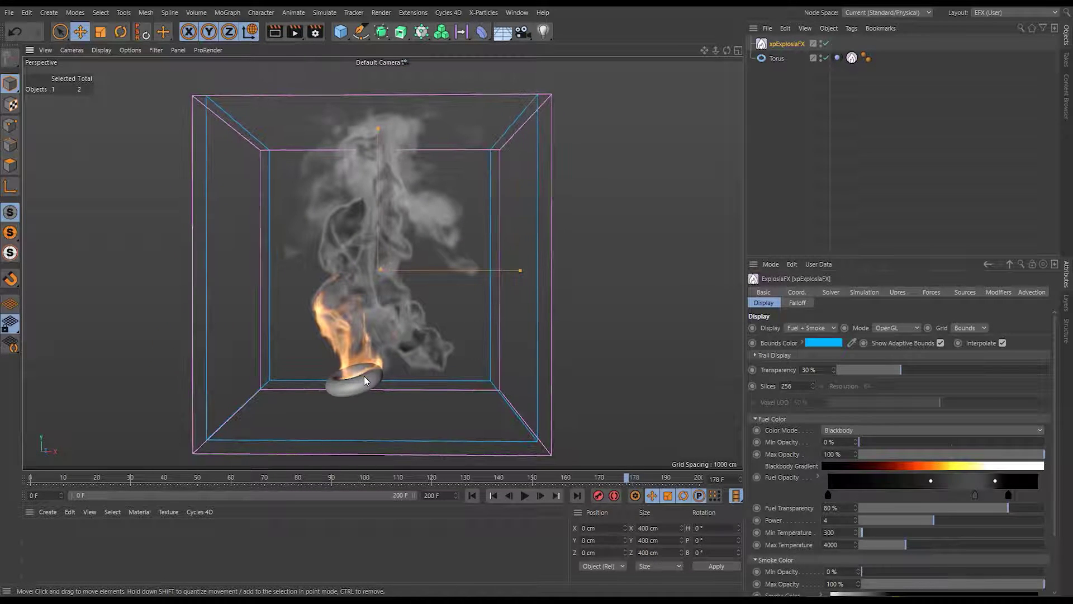
pyautogui.click(802, 326)
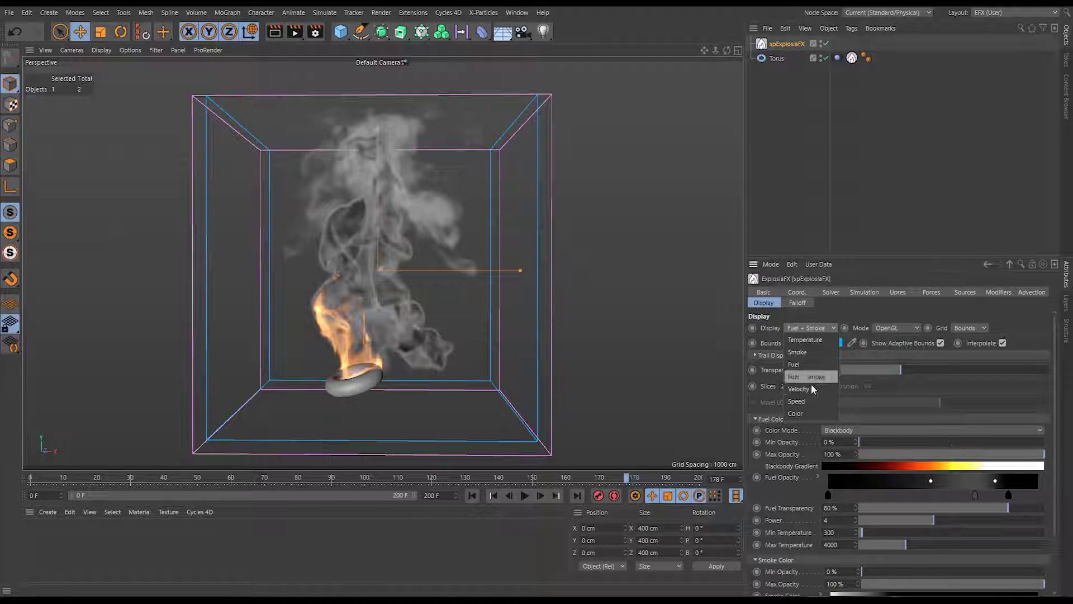
pyautogui.click(816, 341)
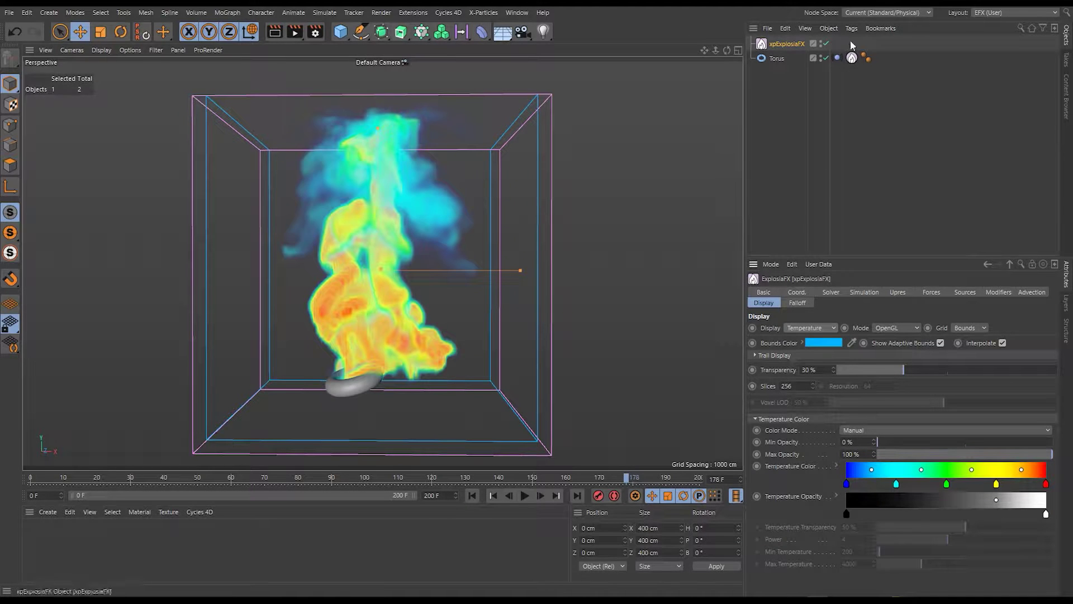
# Check the Torus xpEFX Source tag settings, then return to the xpExplosiaFX Display channel list.
pyautogui.click(852, 58)
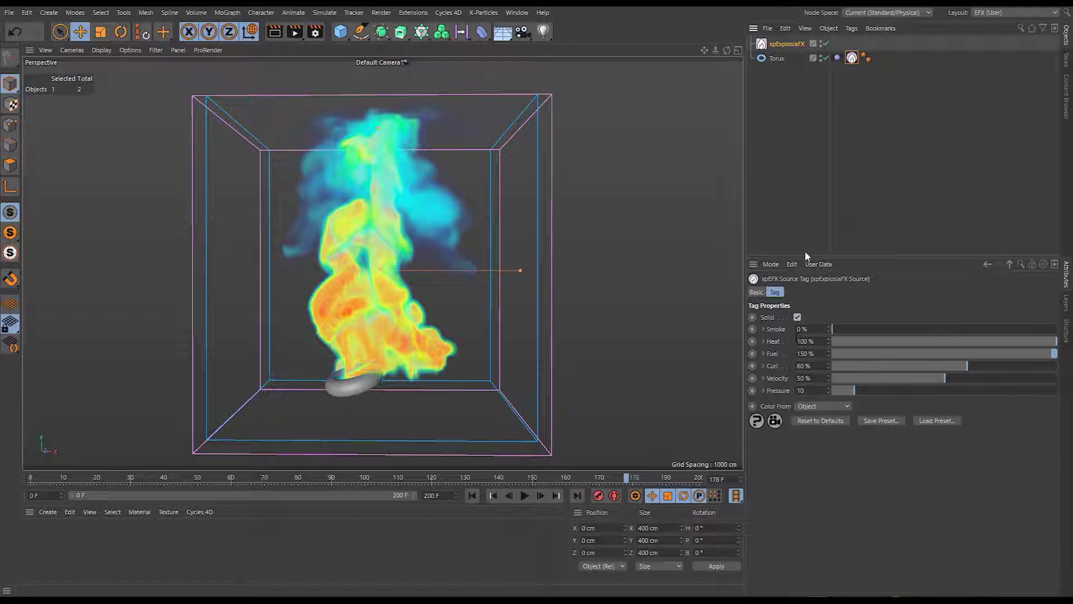
pyautogui.click(780, 43)
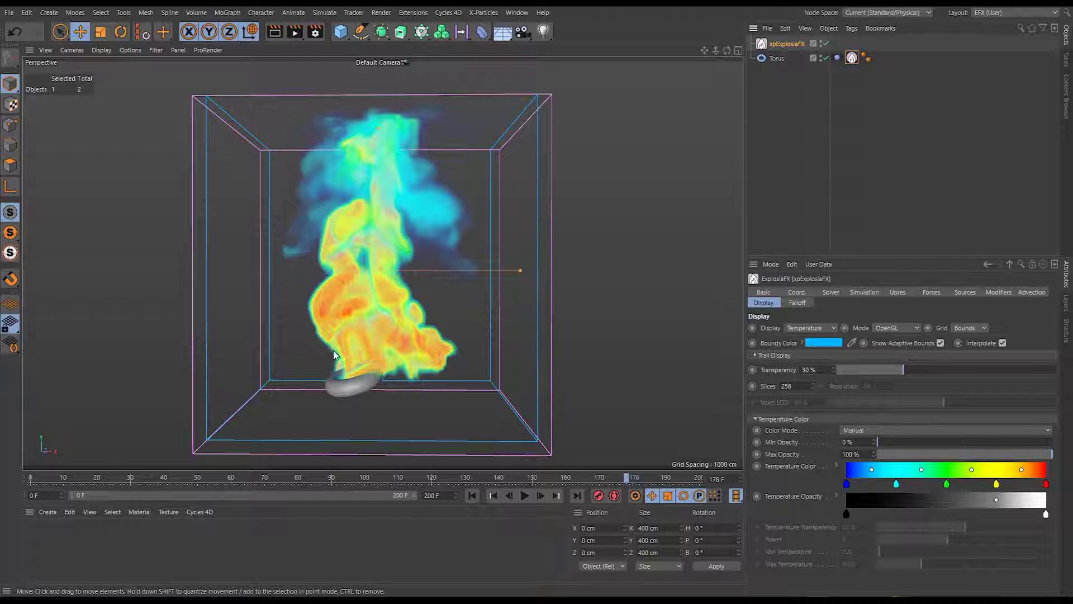
pyautogui.click(819, 329)
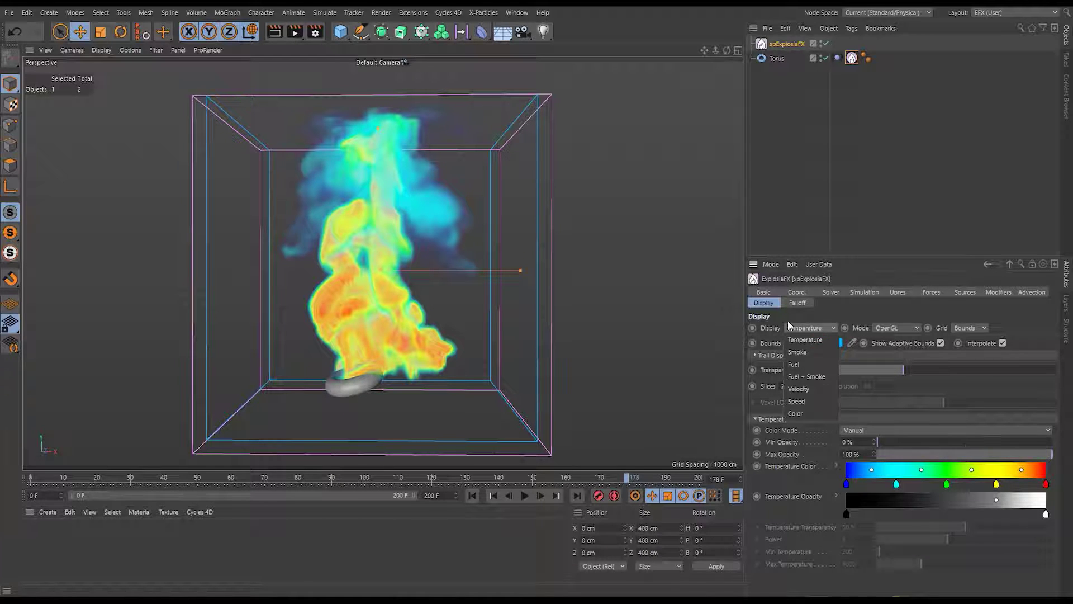
# Preview the Display channel as Smoke, then Fuel, then Fuel + Smoke, and orbit around the torus.
pyautogui.click(805, 352)
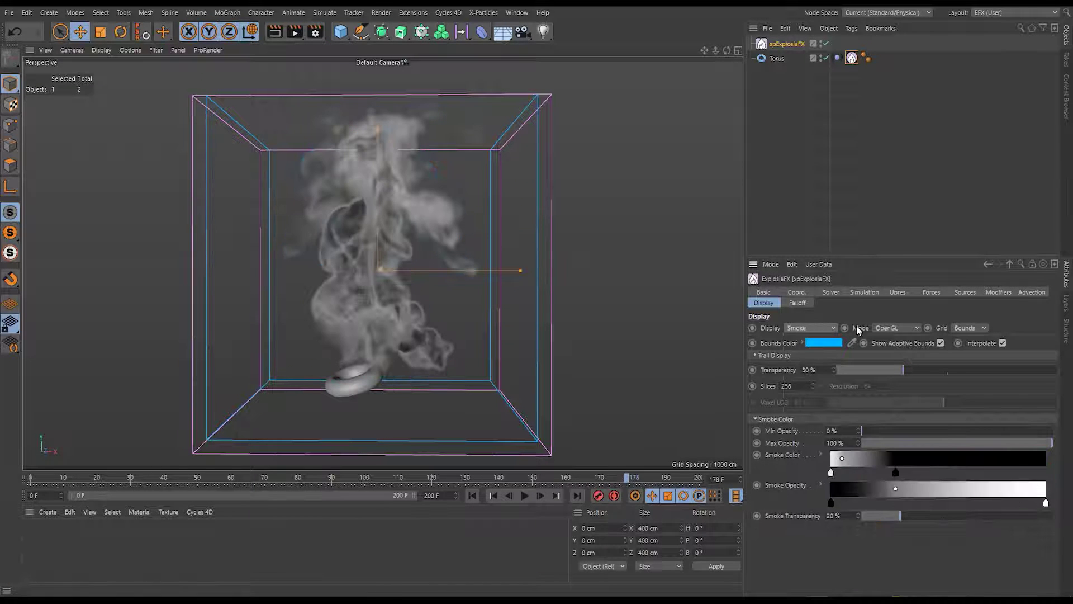
pyautogui.click(827, 329)
pyautogui.click(794, 363)
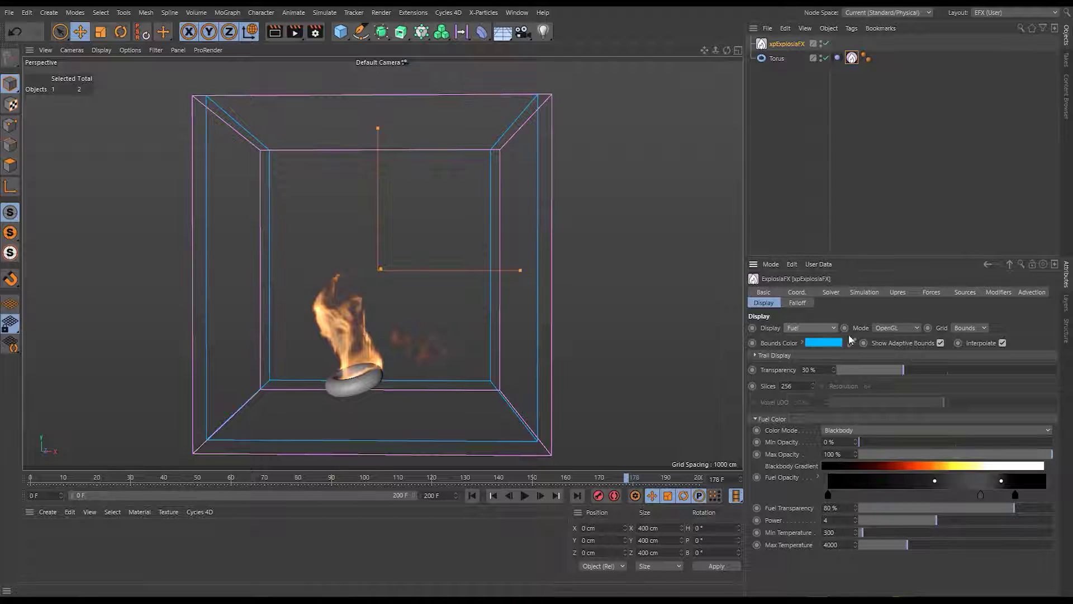
pyautogui.click(822, 328)
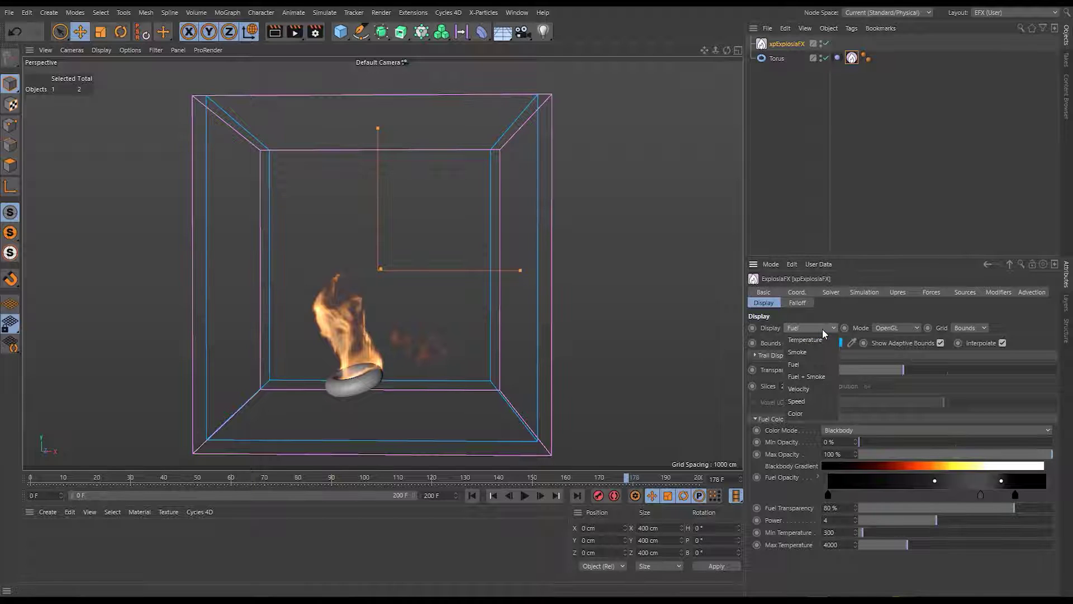
pyautogui.click(811, 375)
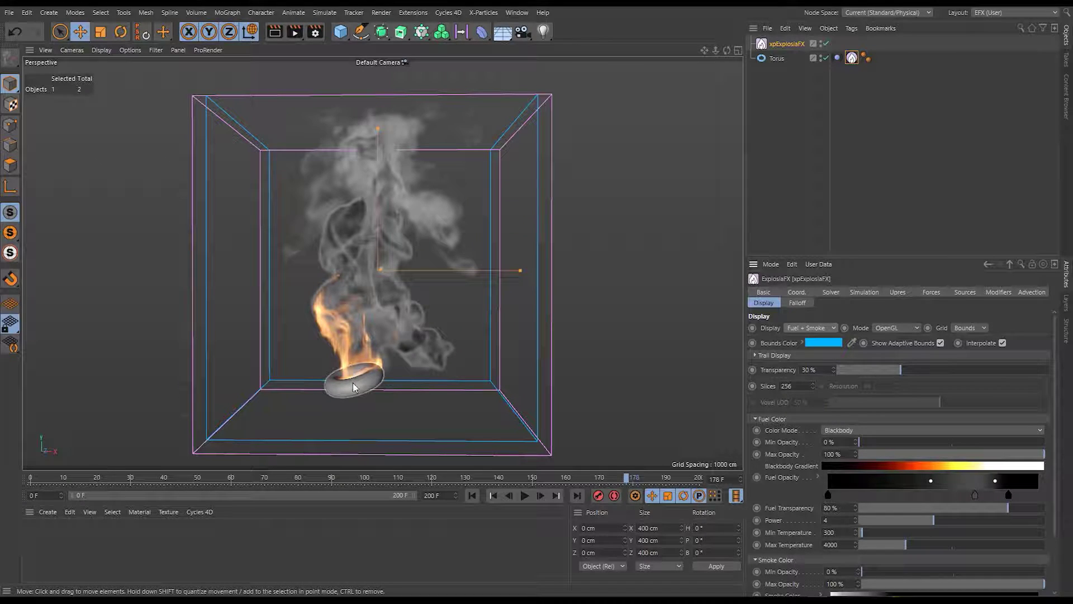
pyautogui.keyDown('alt'); pyautogui.moveTo(353, 382); pyautogui.dragTo(246, 457); pyautogui.keyUp('alt')
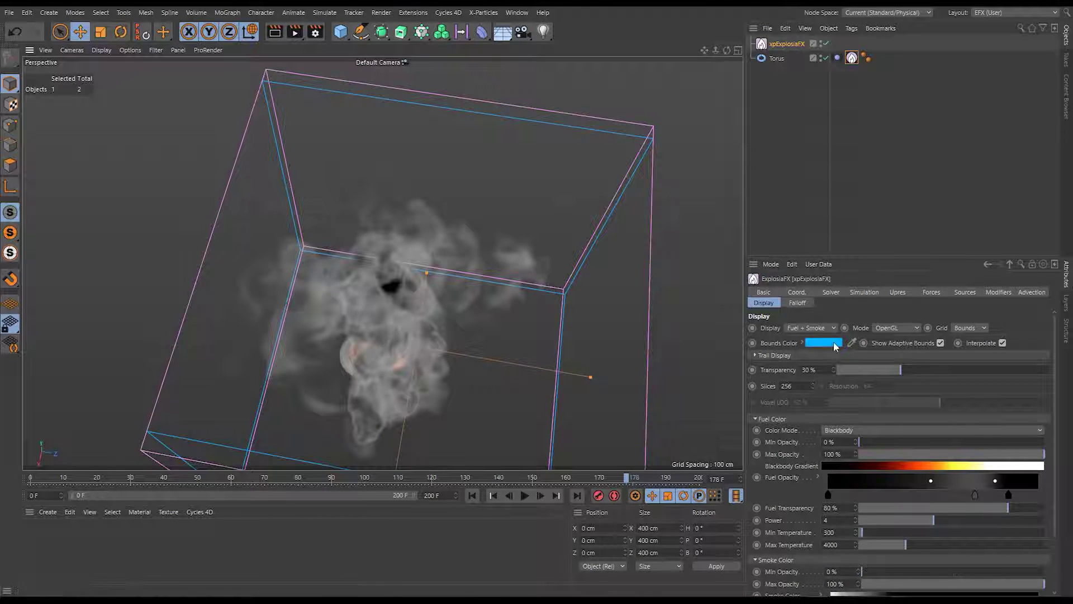
# Switch to Fuel, return to Fuel + Smoke, and orbit to a near-front view of the volume.
pyautogui.click(820, 330)
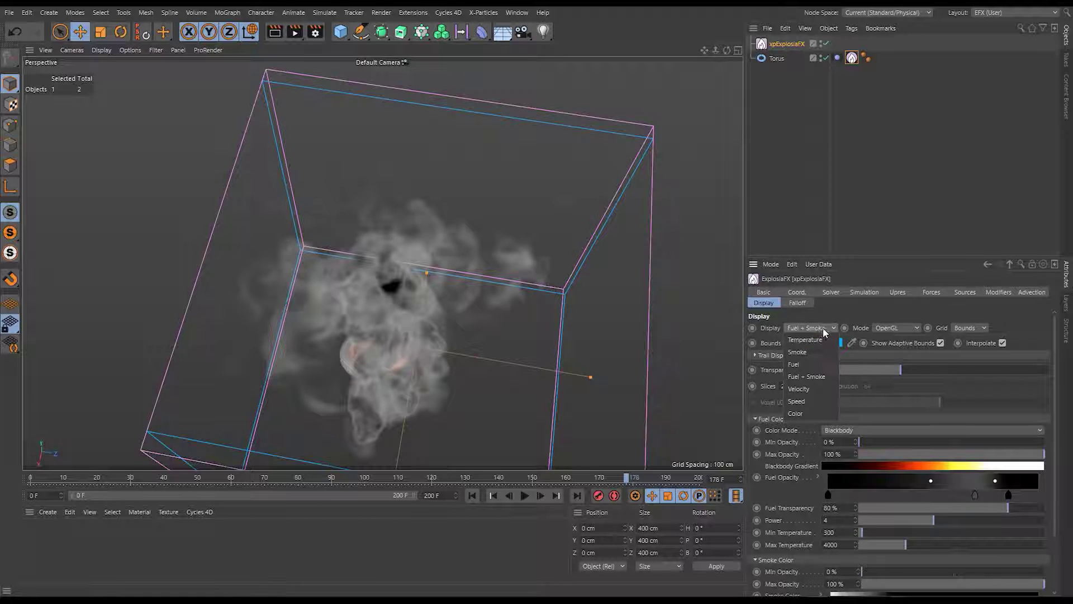
pyautogui.click(806, 364)
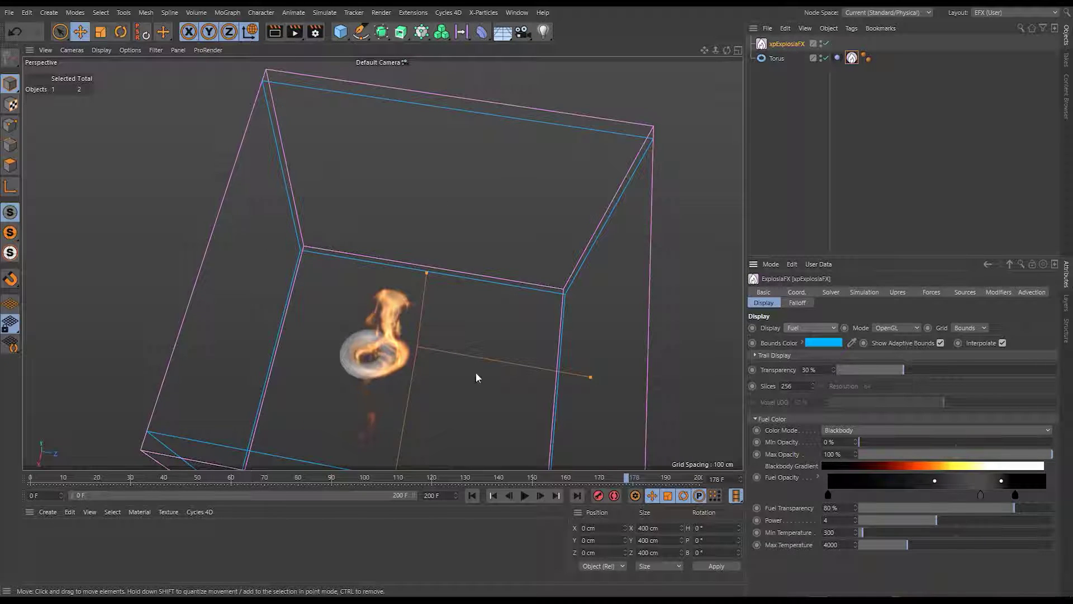
pyautogui.click(830, 328)
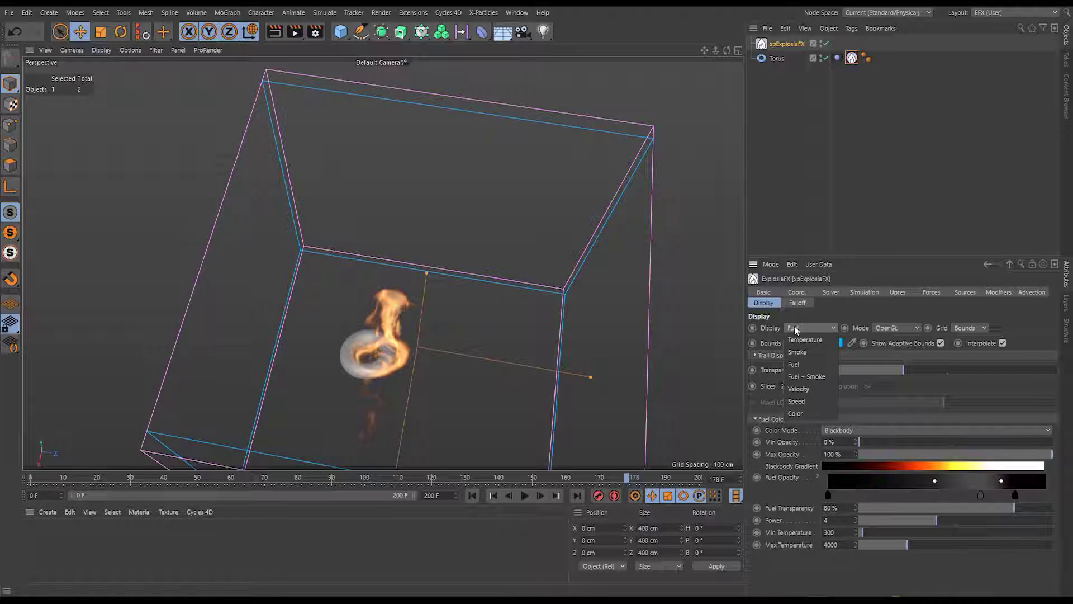
pyautogui.click(816, 380)
pyautogui.keyDown('alt'); pyautogui.moveTo(374, 373); pyautogui.dragTo(528, 266); pyautogui.keyUp('alt')
pyautogui.keyDown('alt'); pyautogui.moveTo(361, 334); pyautogui.dragTo(408, 282); pyautogui.keyUp('alt')
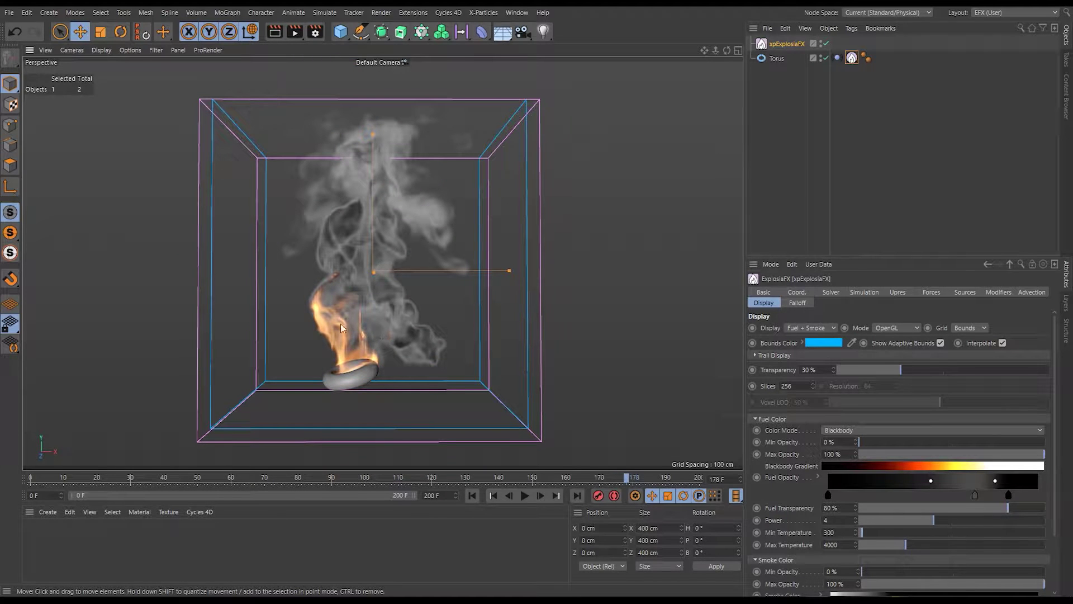
pyautogui.moveTo(357, 370)
pyautogui.keyDown('alt'); pyautogui.mouseDown()
pyautogui.moveTo(472, 375)
pyautogui.moveTo(337, 385)
pyautogui.moveTo(346, 384)
pyautogui.mouseUp(); pyautogui.keyUp('alt')
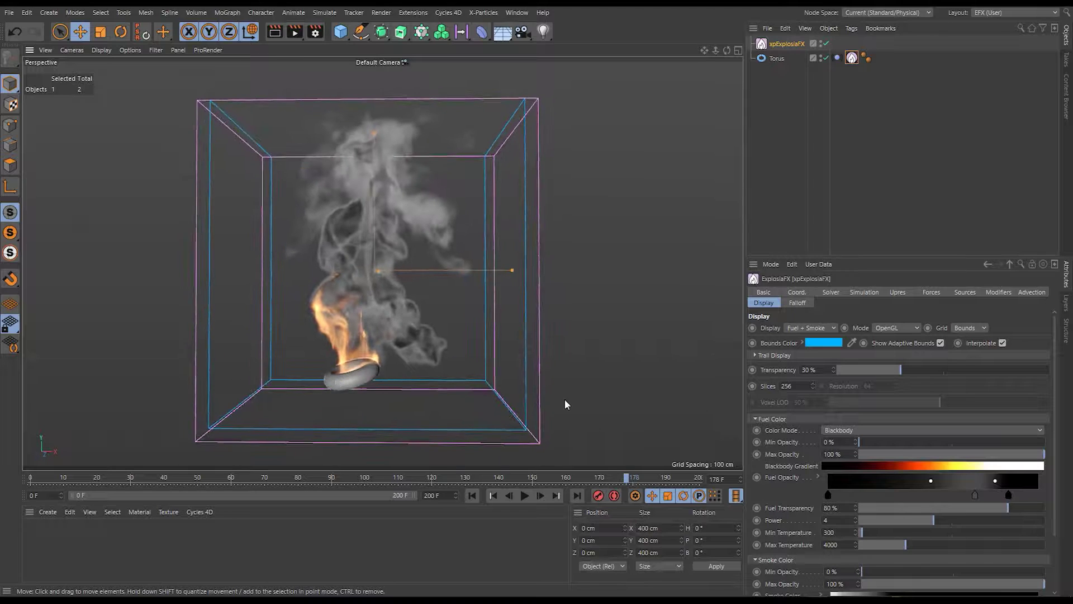
pyautogui.click(807, 327)
# Set the Display channel to Velocity and zoom in close to view the velocity vectors head-on.
pyautogui.click(798, 389)
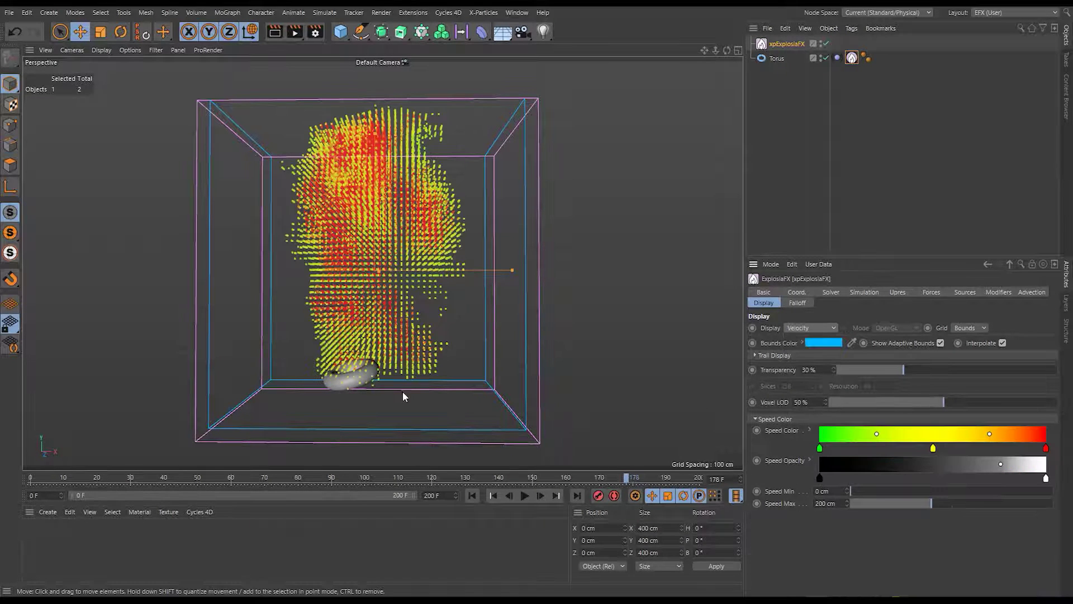
pyautogui.keyDown('alt'); pyautogui.moveTo(323, 298); pyautogui.dragTo(574, 287, button='right'); pyautogui.keyUp('alt')
pyautogui.keyDown('alt'); pyautogui.moveTo(339, 297); pyautogui.dragTo(357, 286, button='right'); pyautogui.keyUp('alt')
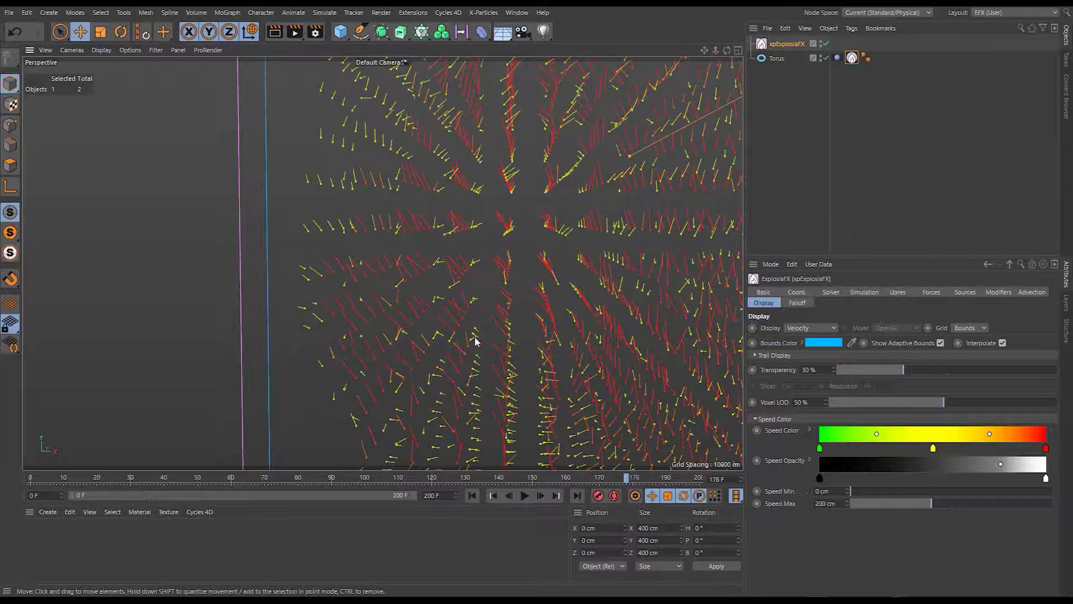
pyautogui.scroll(-10, 464, 347)
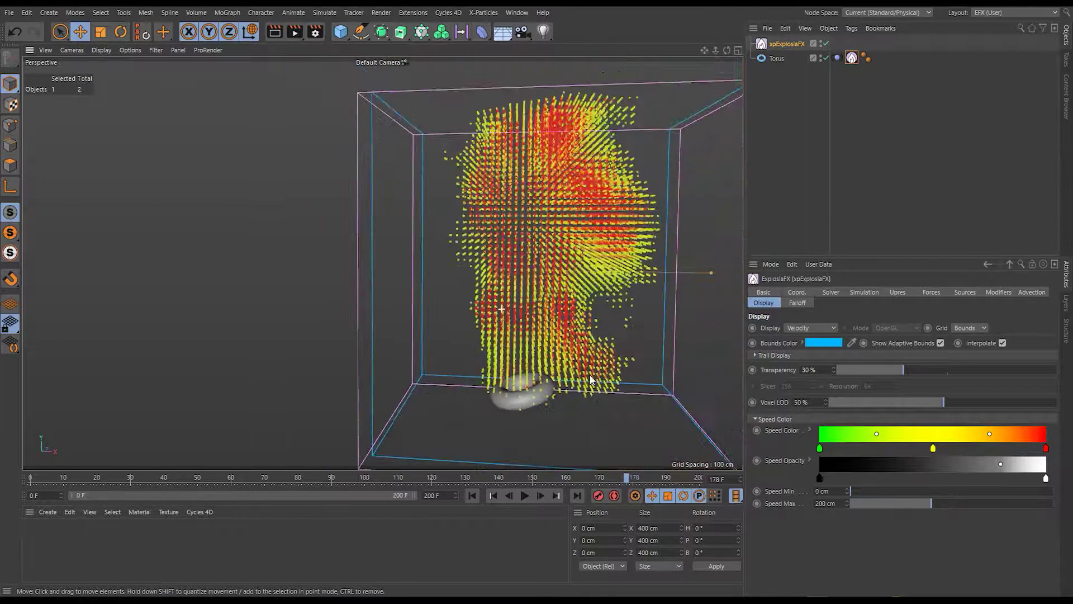
pyautogui.keyDown('alt'); pyautogui.moveTo(532, 386); pyautogui.dragTo(427, 393); pyautogui.keyUp('alt')
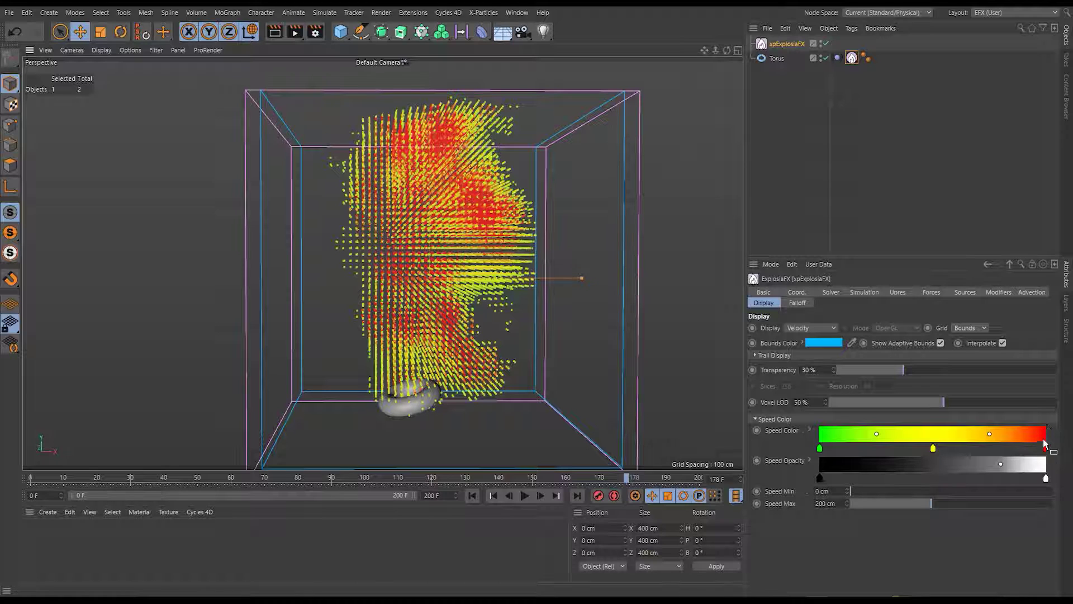
pyautogui.click(810, 326)
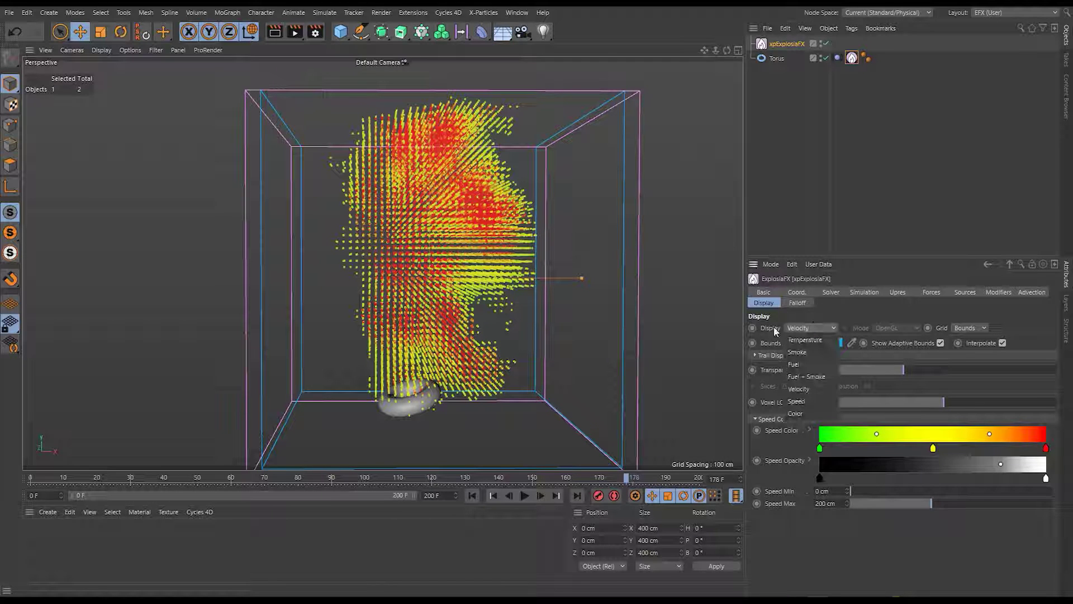
# Preview the volume with the Display channel set to Speed while orbiting, then switch the Display channel to Color.
pyautogui.click(810, 399)
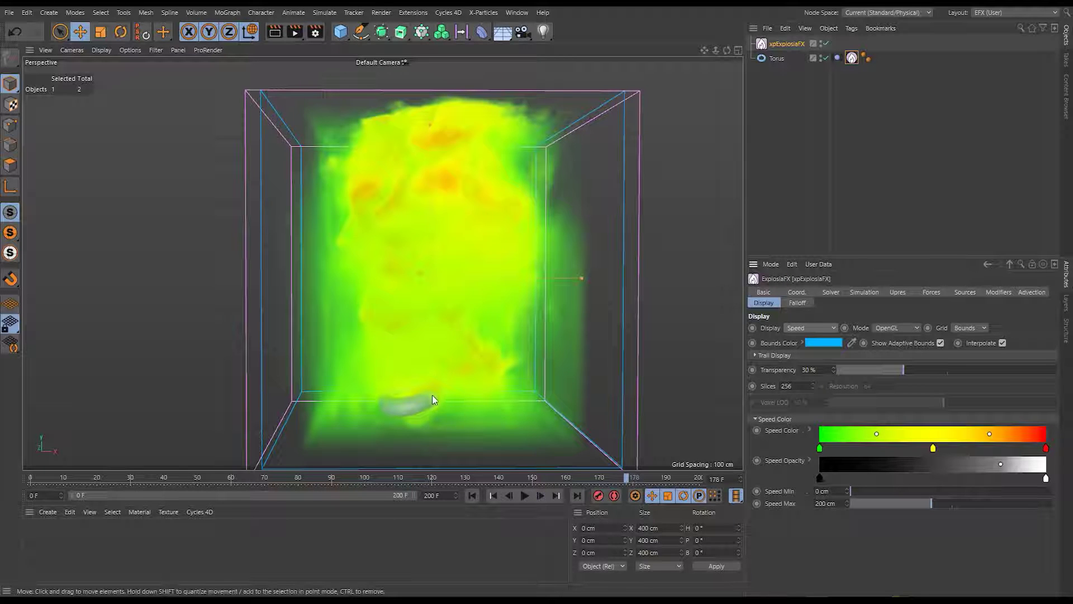
pyautogui.moveTo(426, 392)
pyautogui.keyDown('alt'); pyautogui.mouseDown()
pyautogui.moveTo(286, 387)
pyautogui.moveTo(569, 398)
pyautogui.moveTo(415, 391)
pyautogui.mouseUp(); pyautogui.keyUp('alt')
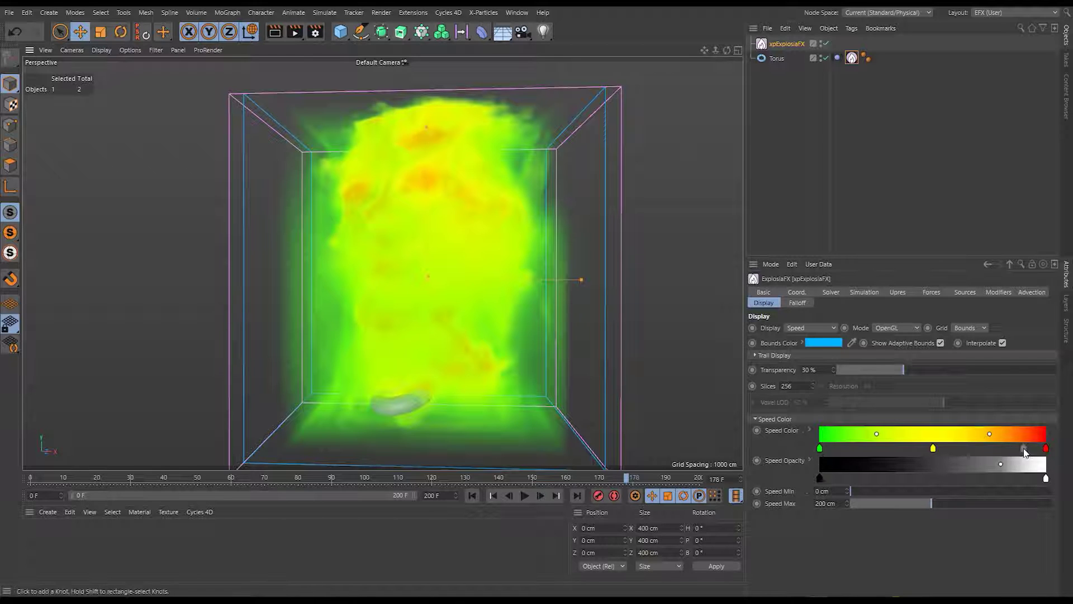
pyautogui.moveTo(408, 387)
pyautogui.keyDown('alt'); pyautogui.mouseDown()
pyautogui.moveTo(569, 389)
pyautogui.moveTo(404, 378)
pyautogui.moveTo(303, 385)
pyautogui.moveTo(447, 391)
pyautogui.moveTo(401, 388)
pyautogui.mouseUp(); pyautogui.keyUp('alt')
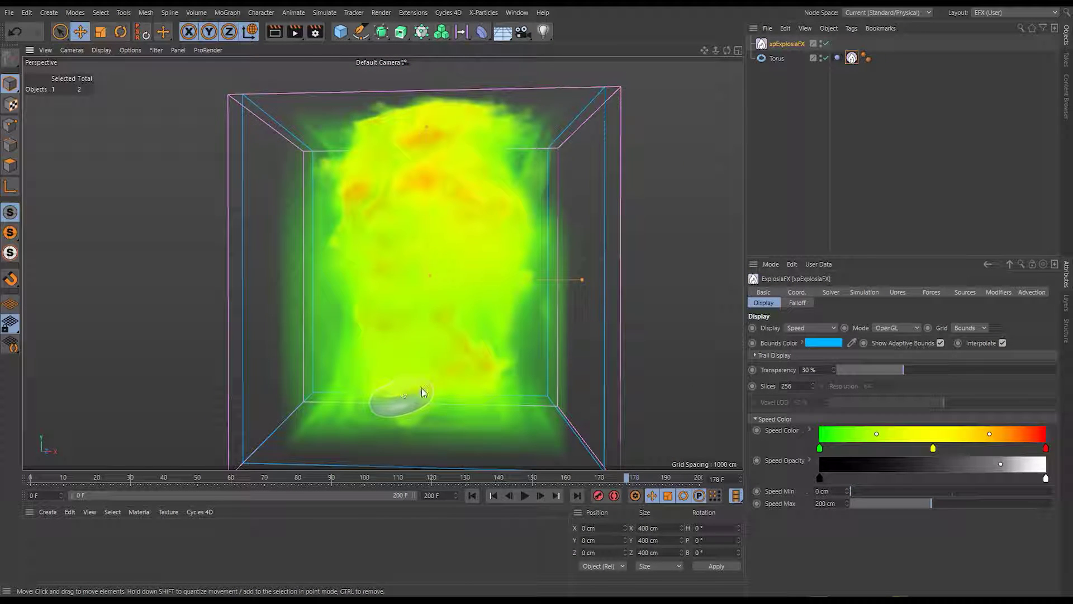
pyautogui.click(810, 328)
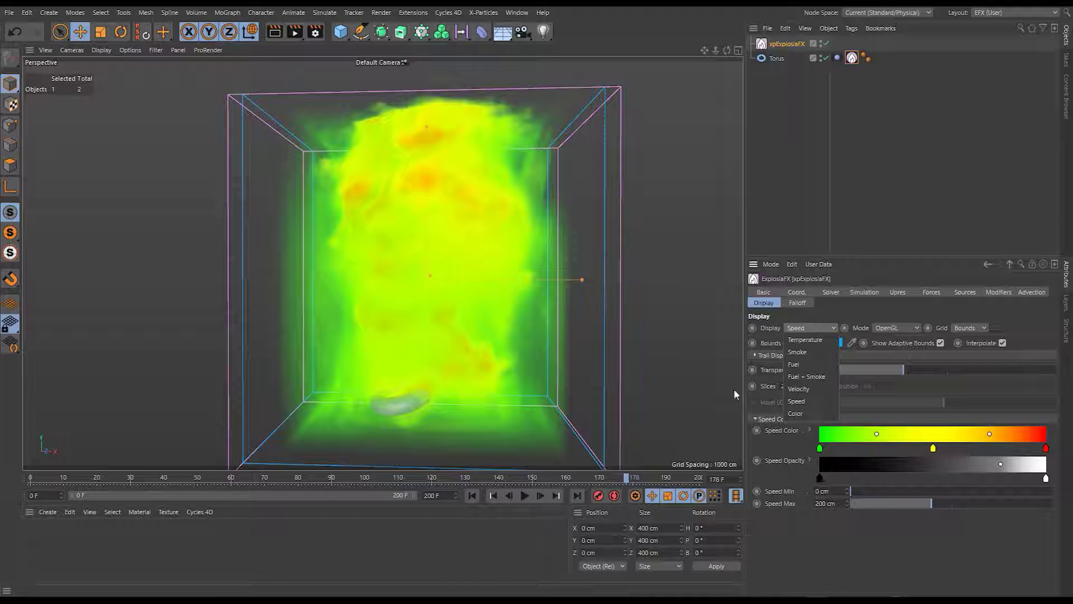
pyautogui.click(801, 414)
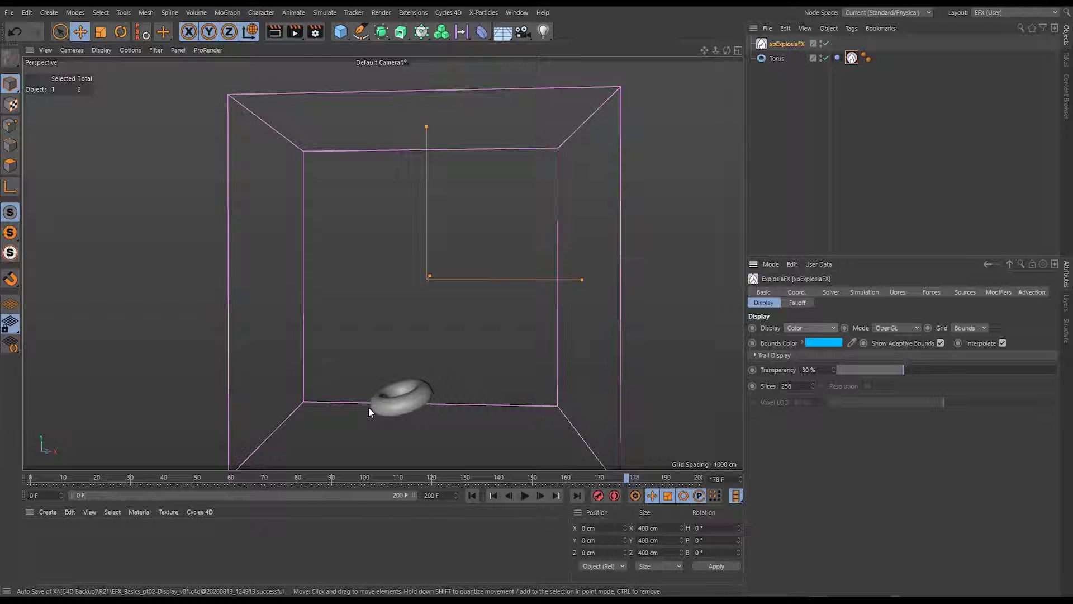
# Set the Torus xpEFX Source tag's Color From to Custom, giving the emitter a yellow colour.
pyautogui.click(857, 59)
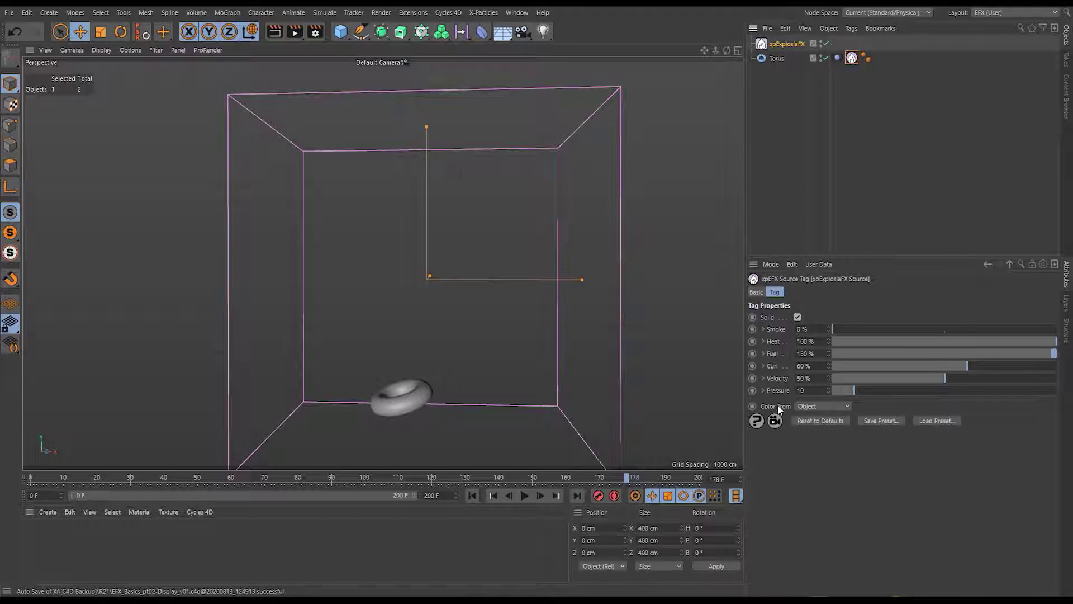
pyautogui.click(843, 406)
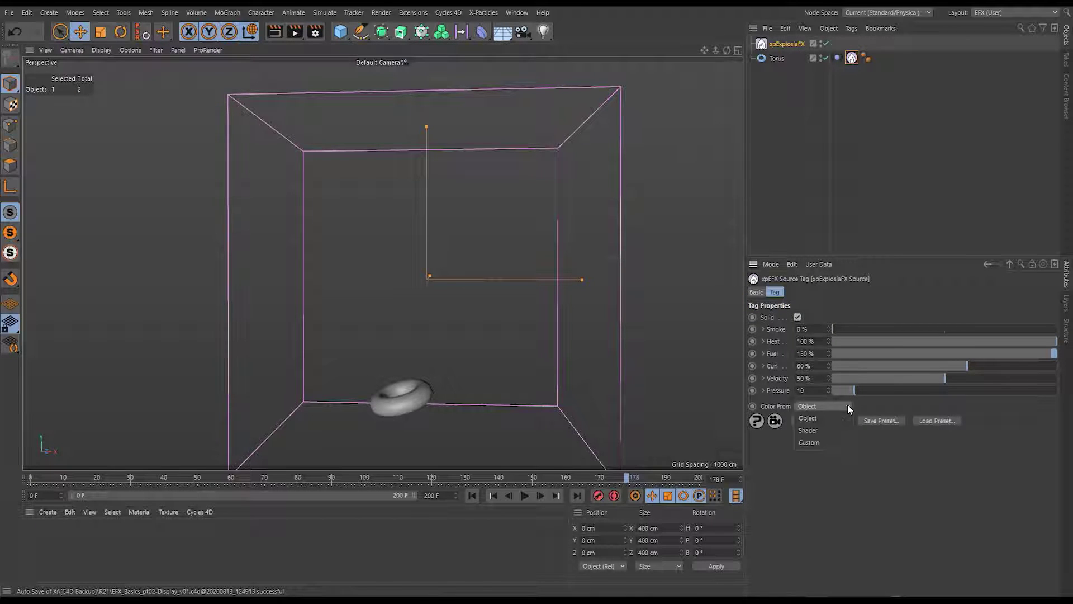
pyautogui.click(821, 442)
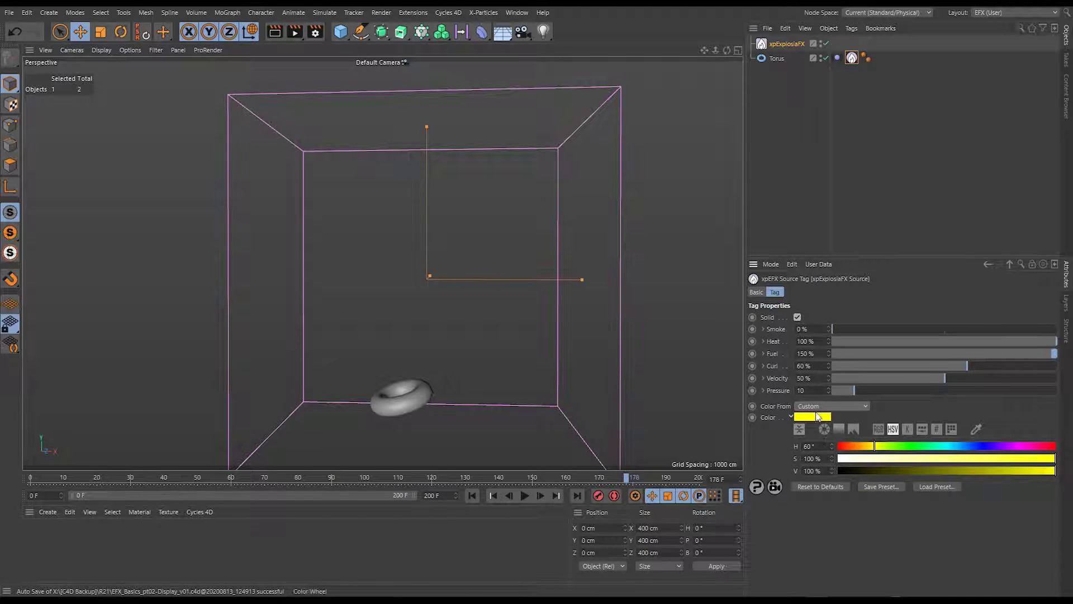
pyautogui.click(787, 44)
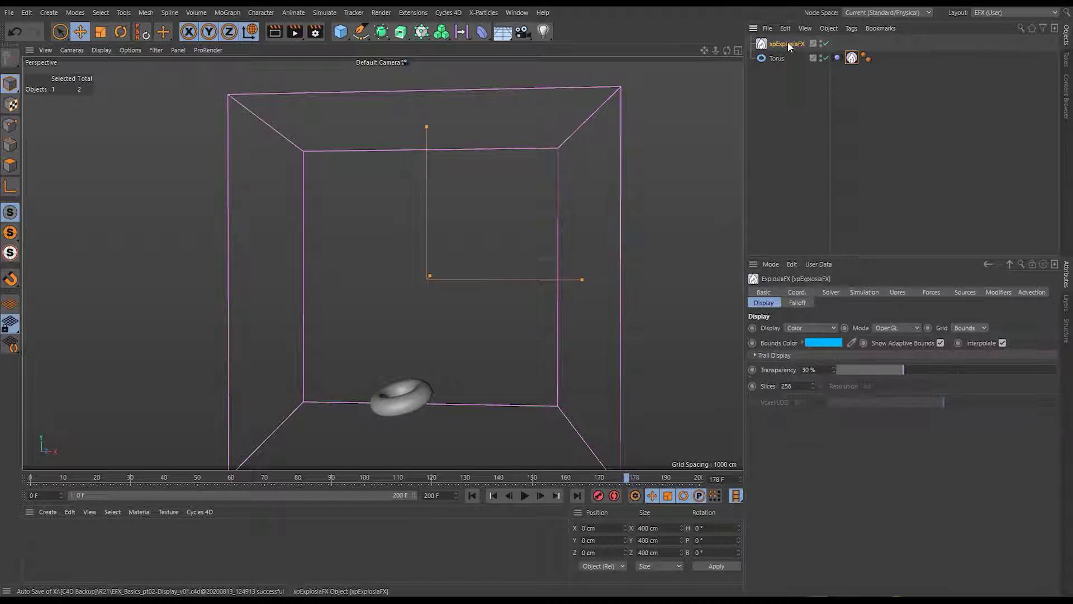
# From the Solver tab, replay the simulation from frame 0 and stop at frame 91.
pyautogui.click(837, 289)
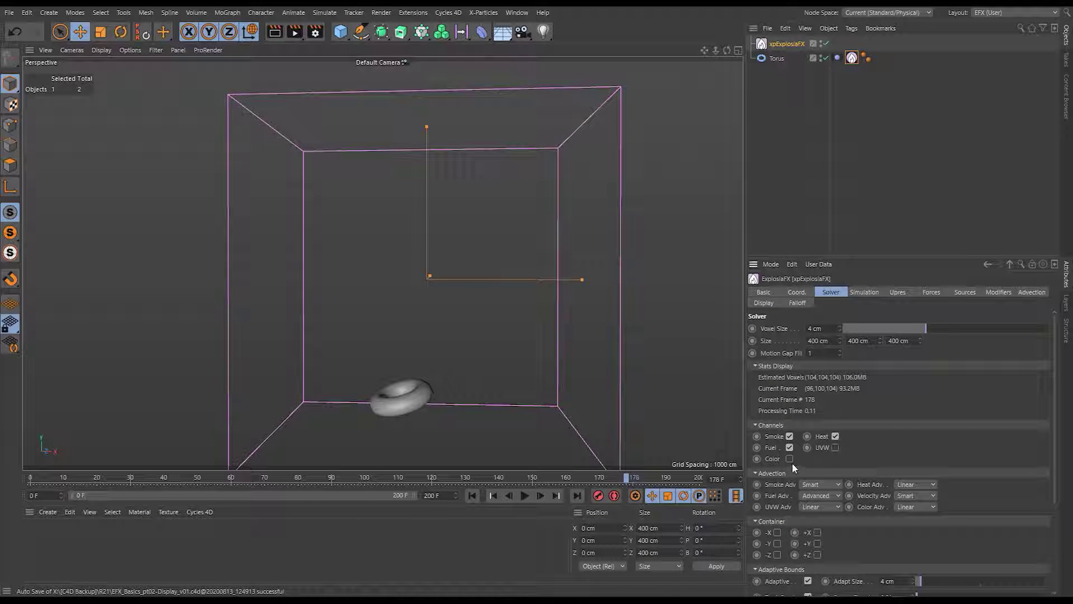
pyautogui.click(472, 495)
pyautogui.click(524, 495)
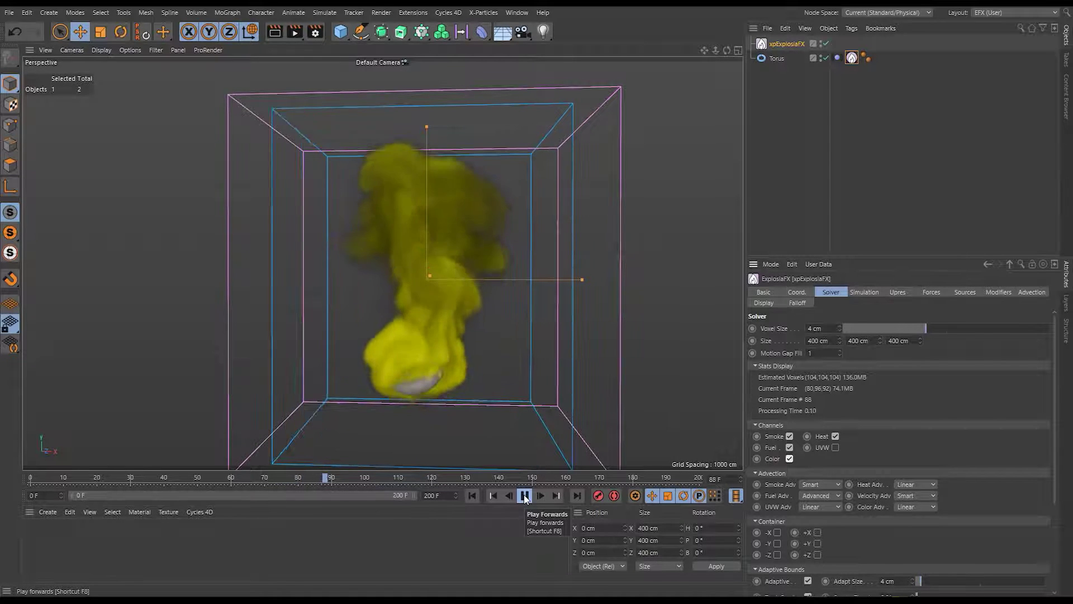
pyautogui.click(525, 496)
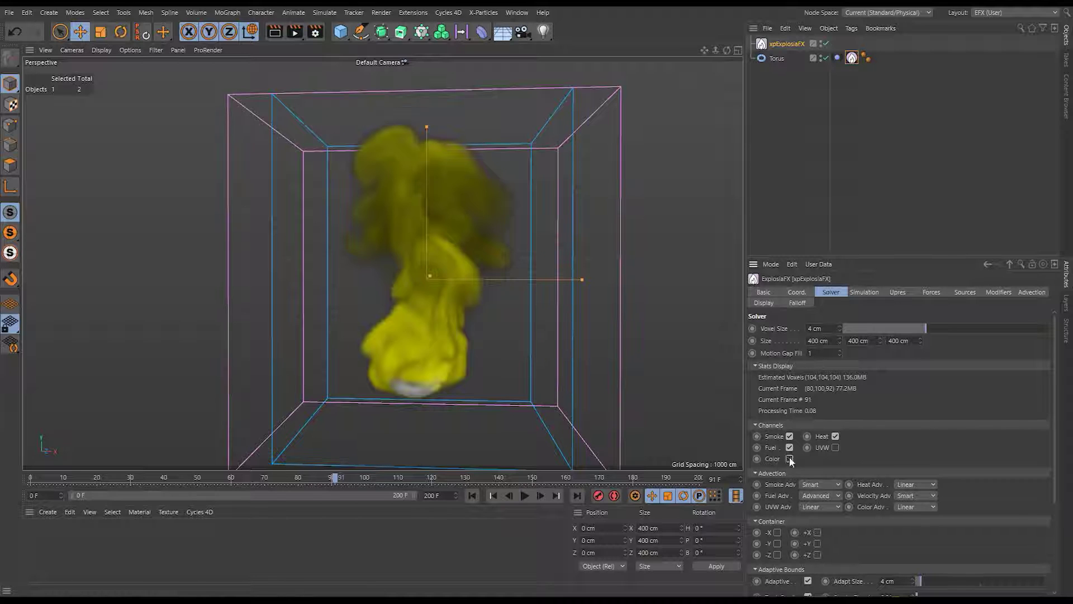
# In the Display tab, set the Display channel to Fuel + Smoke.
pyautogui.click(763, 303)
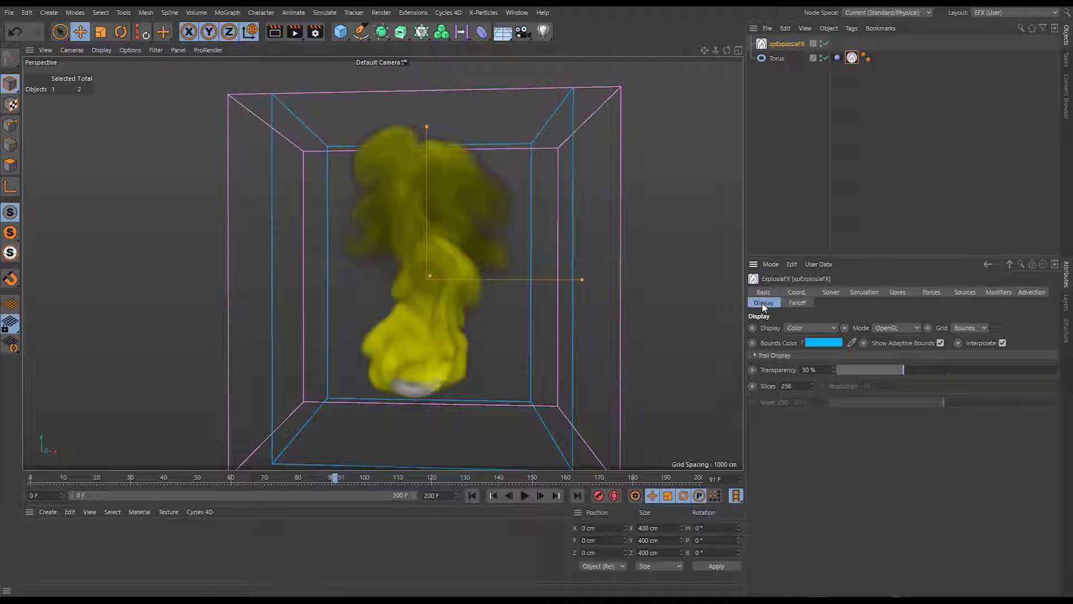
pyautogui.click(813, 326)
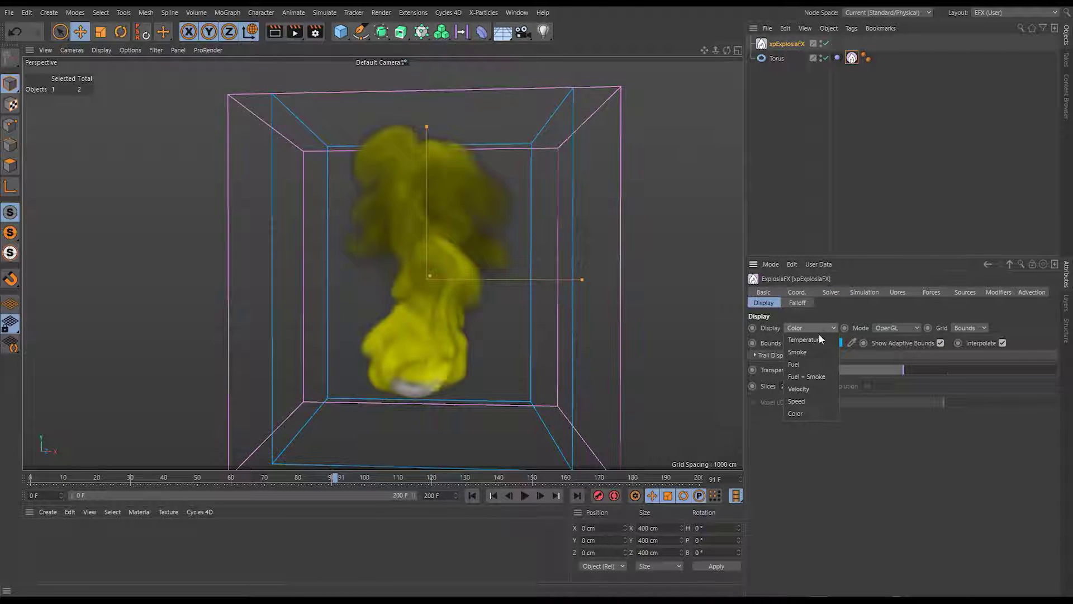
pyautogui.click(815, 375)
# Rewind to frame 0 and replay the simulation, pausing at frame 113.
pyautogui.click(473, 495)
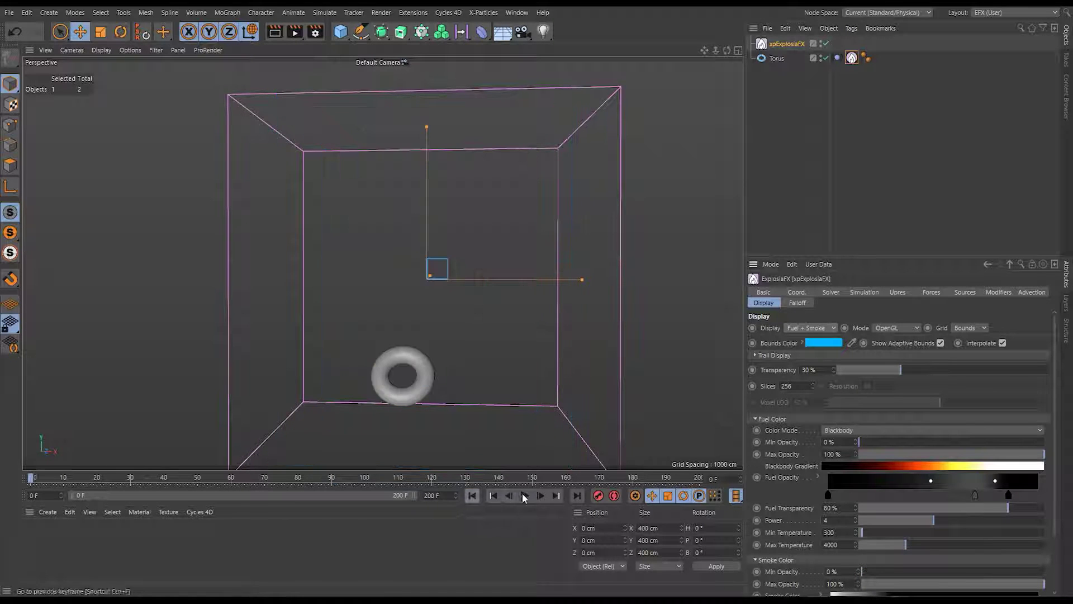
pyautogui.click(525, 495)
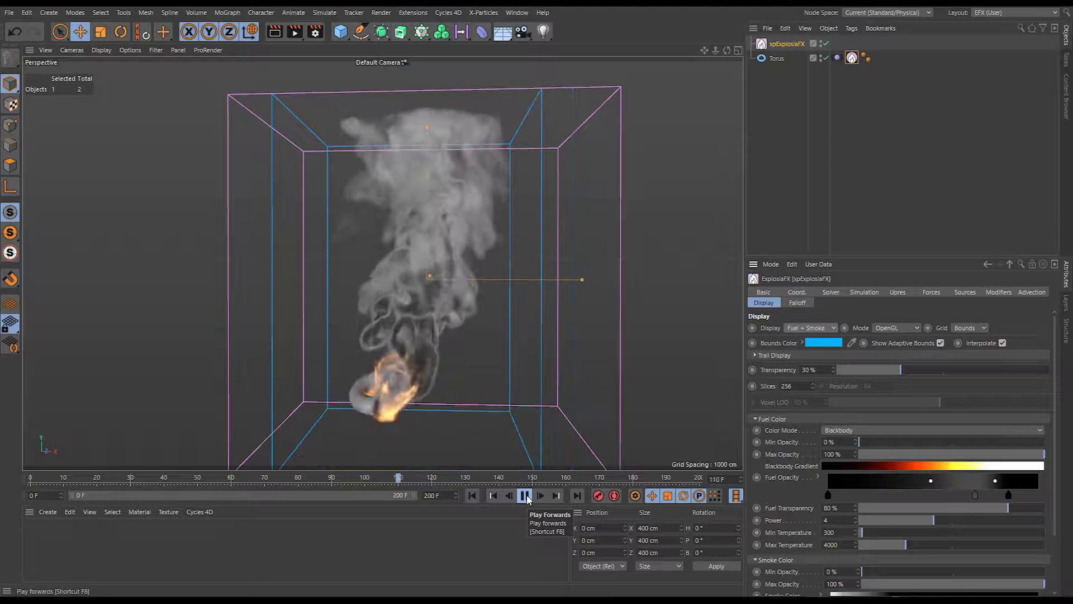
pyautogui.click(525, 495)
# Change Display Mode to Center Slice and raise its resolution from 64 to 255, orbiting to inspect.
pyautogui.click(914, 329)
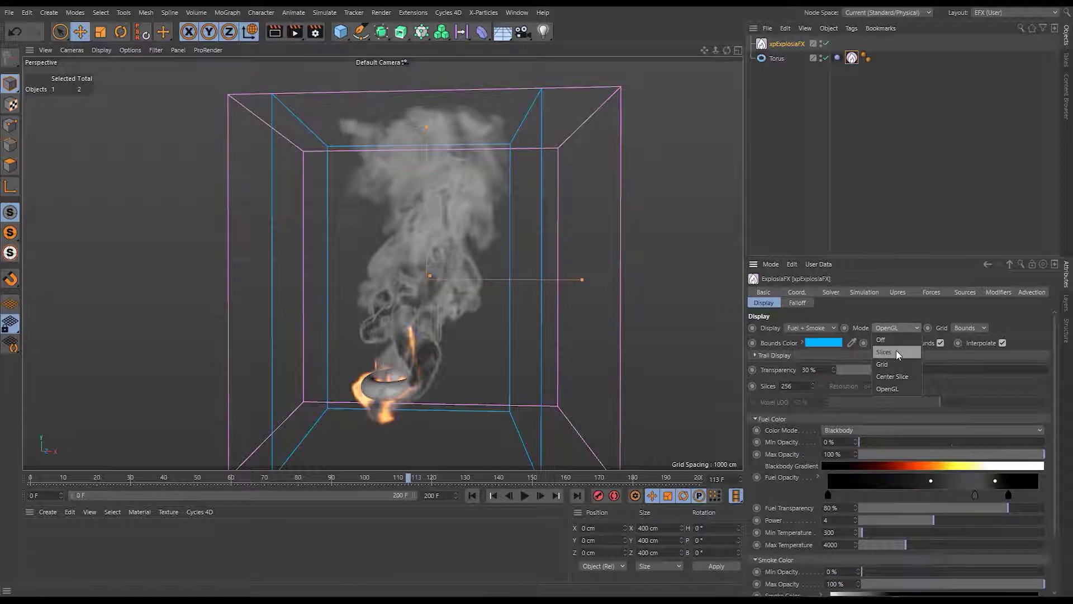
pyautogui.click(894, 388)
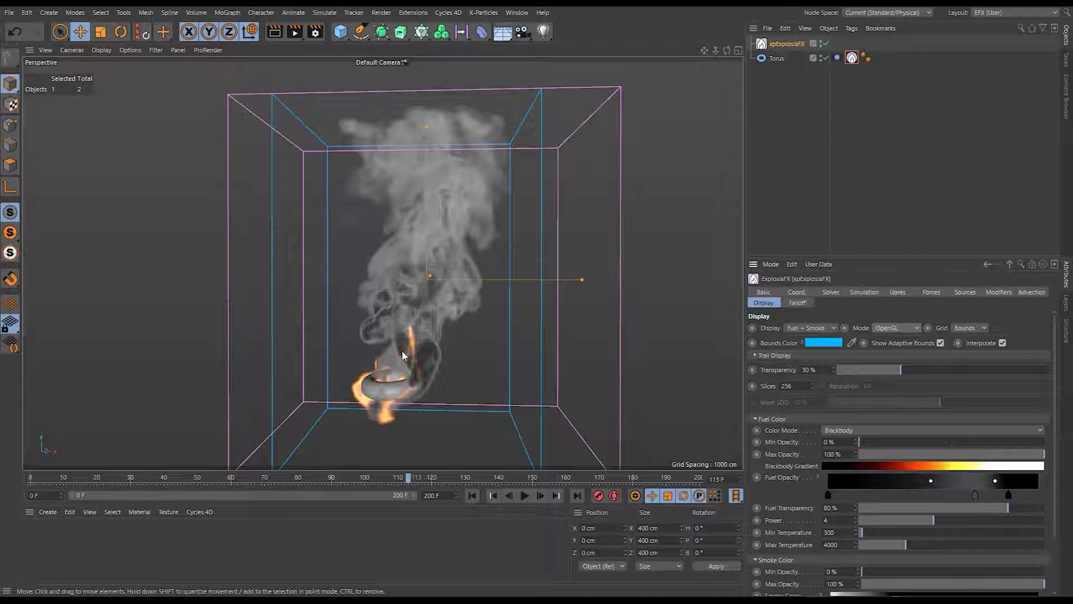
pyautogui.click(896, 327)
pyautogui.click(898, 370)
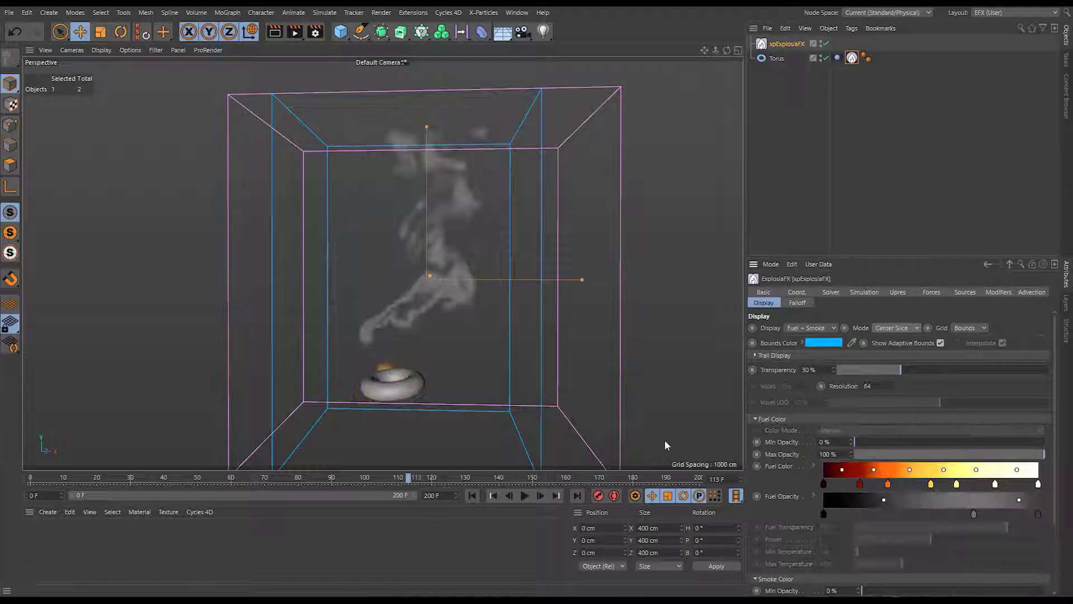
pyautogui.moveTo(896, 384); pyautogui.dragTo(883, 221)
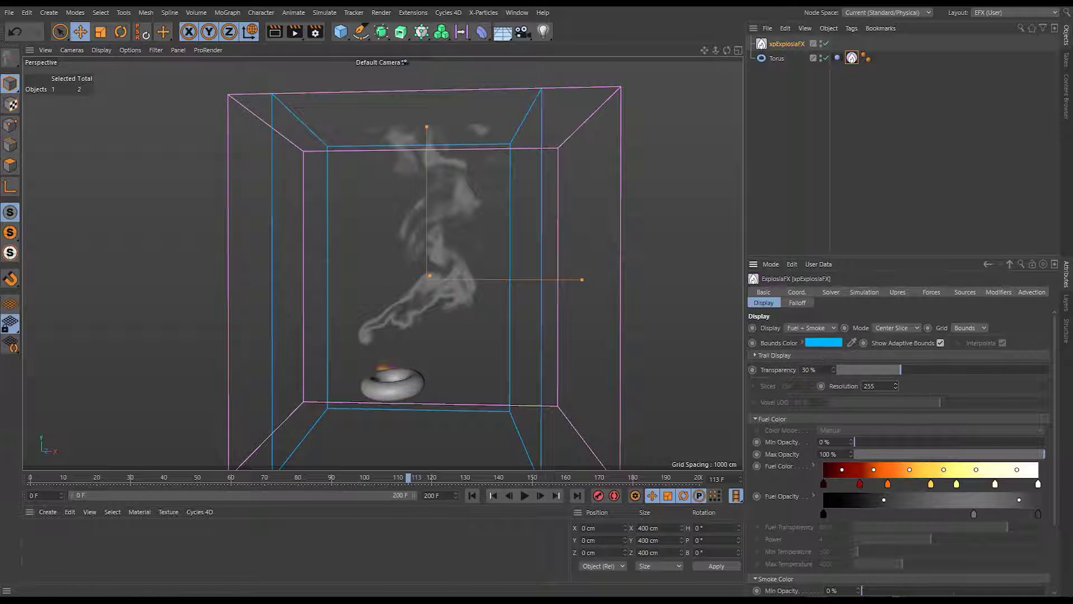
pyautogui.moveTo(392, 386)
pyautogui.keyDown('alt'); pyautogui.mouseDown()
pyautogui.moveTo(268, 387)
pyautogui.moveTo(598, 400)
pyautogui.moveTo(398, 395)
pyautogui.mouseUp(); pyautogui.keyUp('alt')
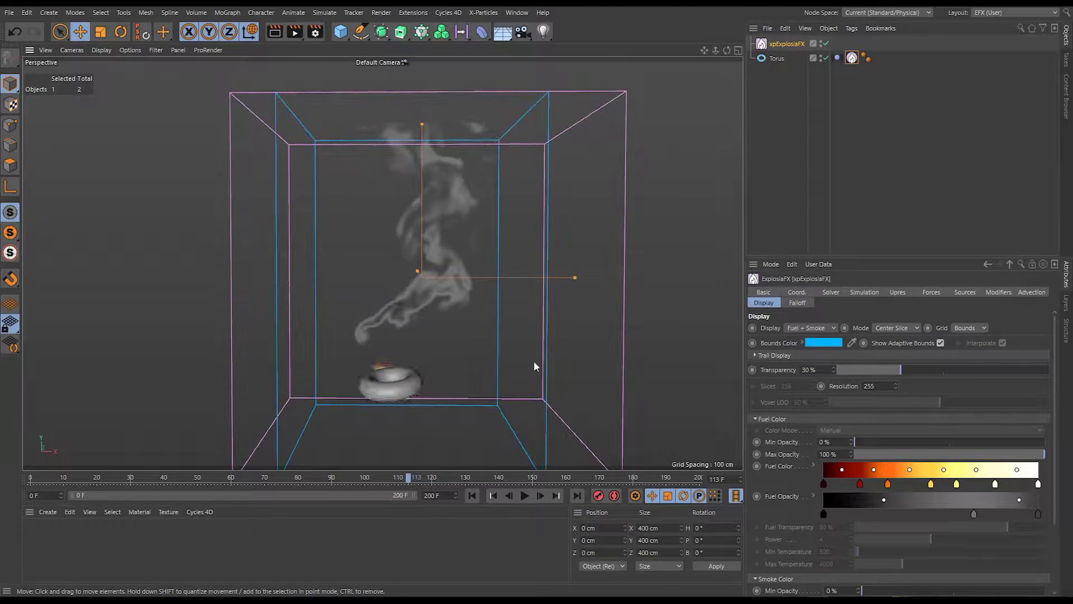
pyautogui.click(893, 327)
# Return Display Mode to OpenGL and set Slices to 1024.
pyautogui.click(889, 389)
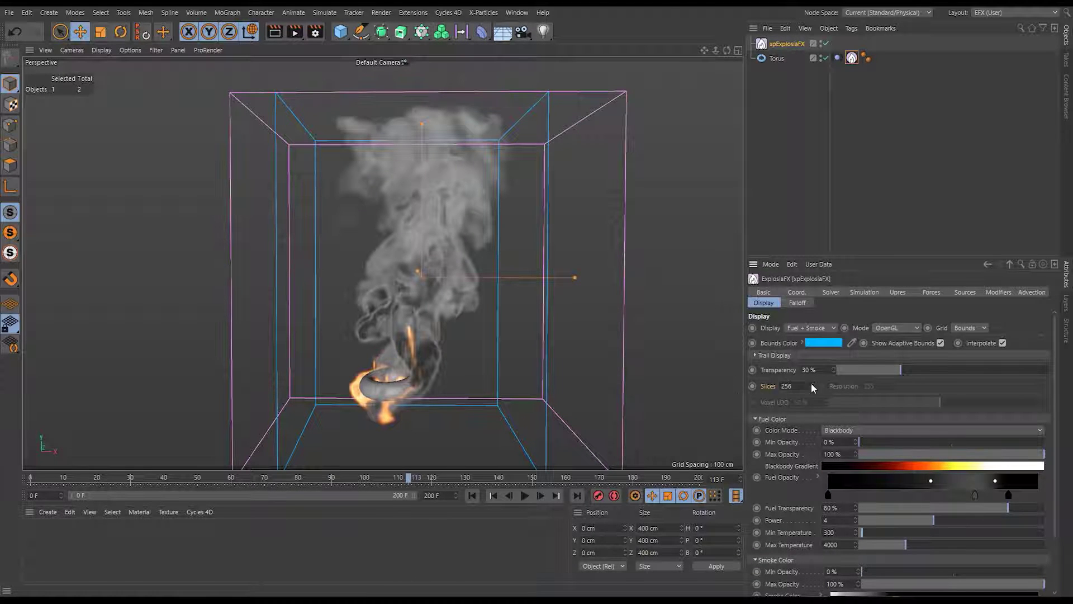
pyautogui.moveTo(812, 386); pyautogui.dragTo(852, 103)
pyautogui.doubleClick(788, 386)
pyautogui.write('1024')
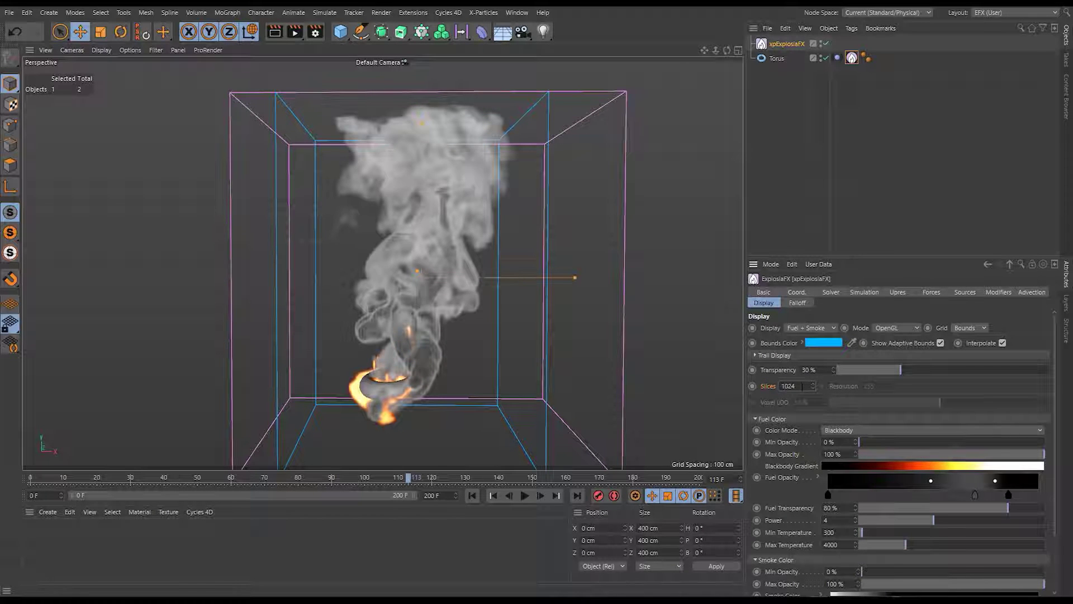
pyautogui.press('Return')
pyautogui.moveTo(372, 387)
pyautogui.keyDown('alt'); pyautogui.mouseDown()
pyautogui.moveTo(649, 375)
pyautogui.moveTo(758, 382)
pyautogui.moveTo(343, 388)
pyautogui.moveTo(373, 385)
pyautogui.mouseUp(); pyautogui.keyUp('alt')
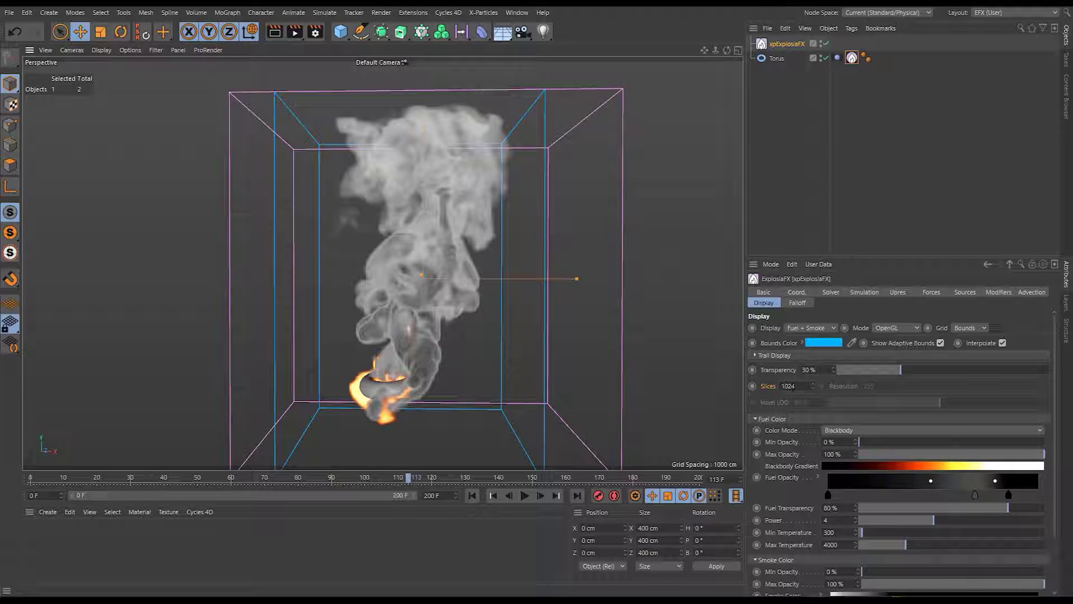
# Set Slices back to 256 from the presets and orbit to an angled side view.
pyautogui.click(770, 384)
pyautogui.click(806, 455)
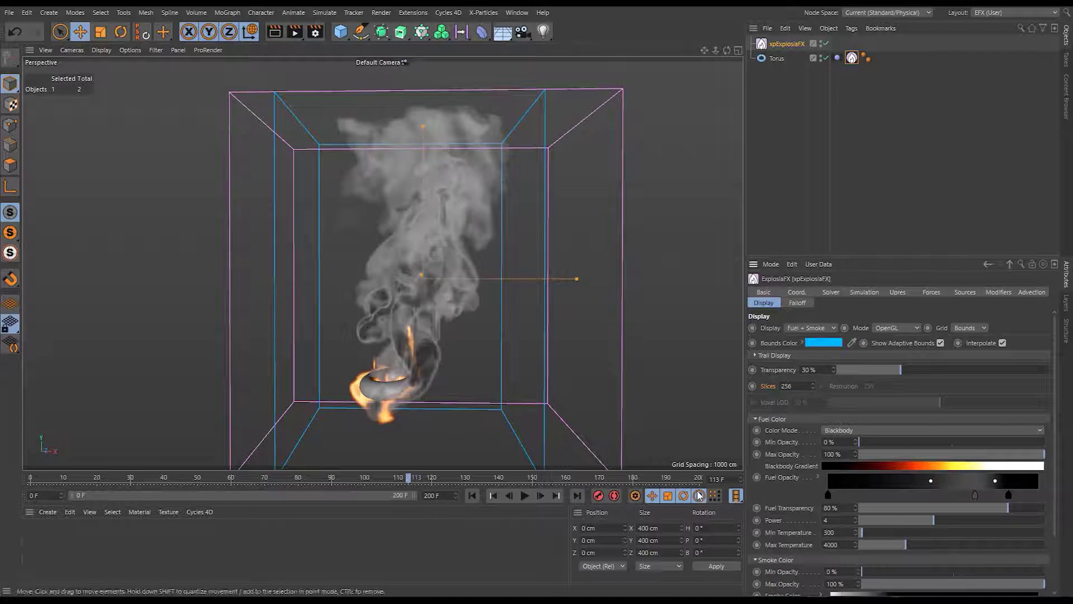
pyautogui.moveTo(402, 379)
pyautogui.keyDown('alt'); pyautogui.mouseDown()
pyautogui.moveTo(378, 383)
pyautogui.moveTo(467, 384)
pyautogui.moveTo(393, 383)
pyautogui.mouseUp(); pyautogui.keyUp('alt')
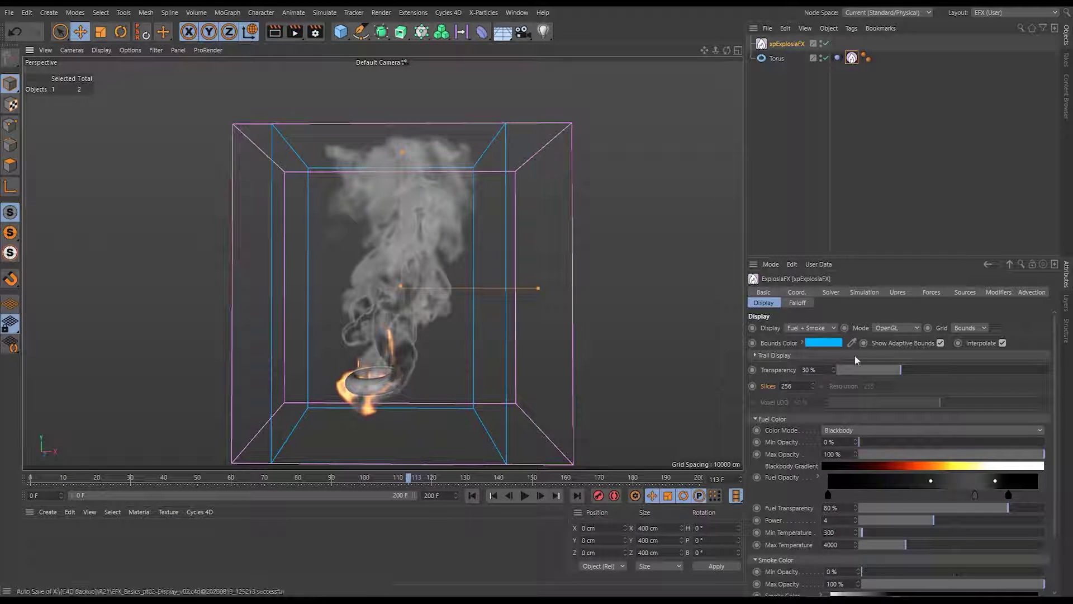
pyautogui.click(769, 386)
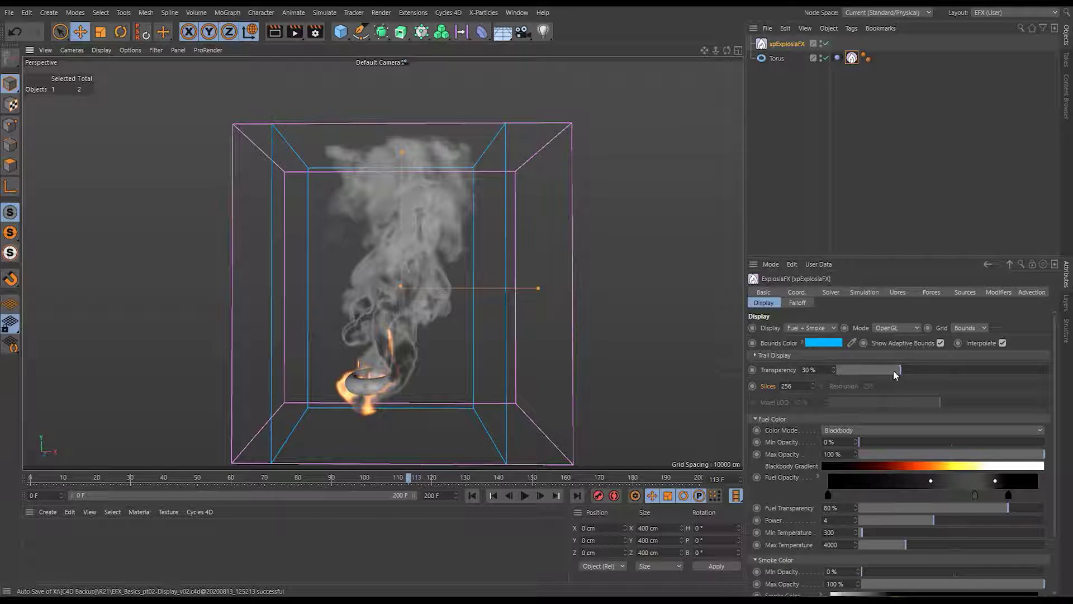
pyautogui.moveTo(905, 370); pyautogui.dragTo(780, 370)
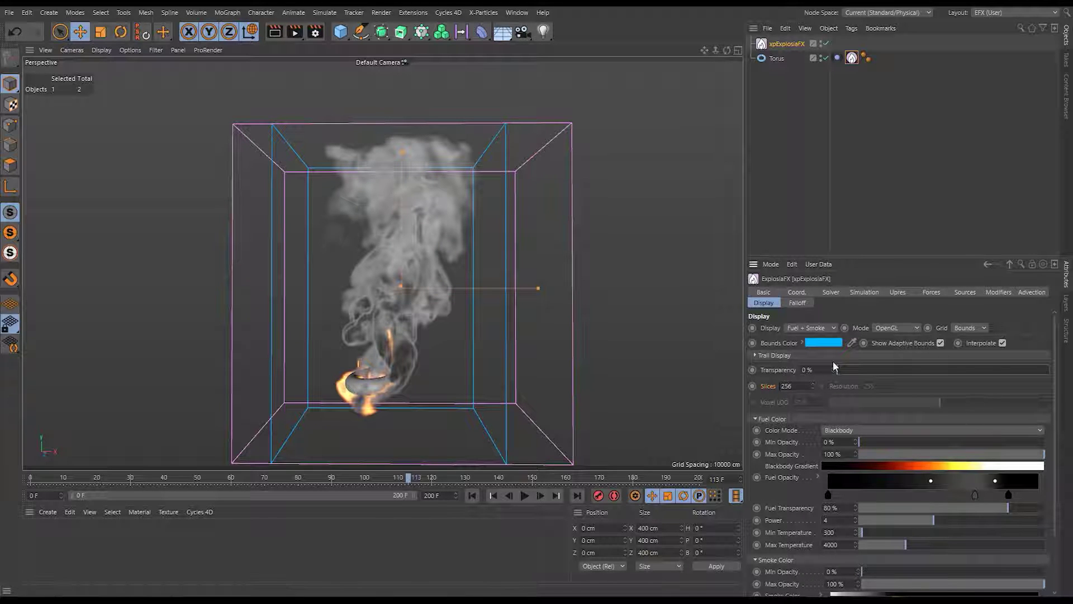
pyautogui.hotkey('ctrl', 'z')
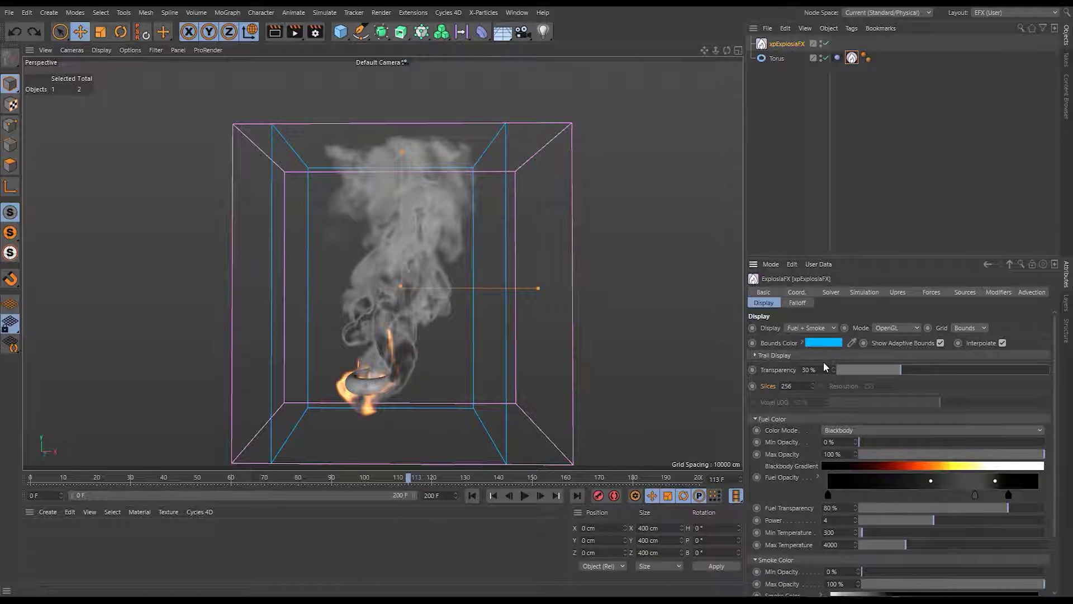
# Try a Back grid on the container, then set the grid display to None.
pyautogui.click(975, 327)
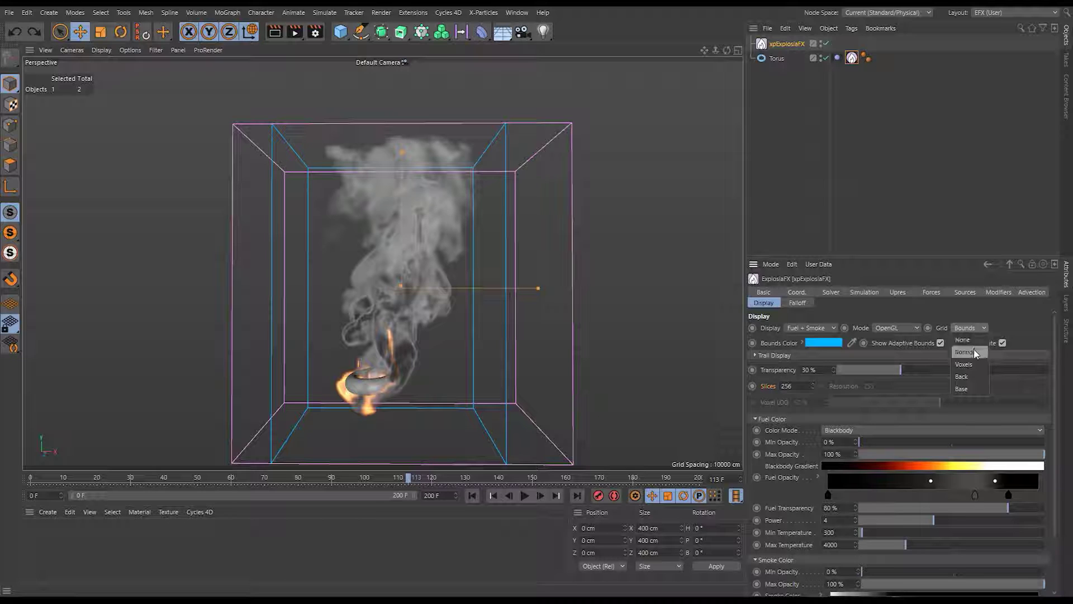
pyautogui.click(962, 376)
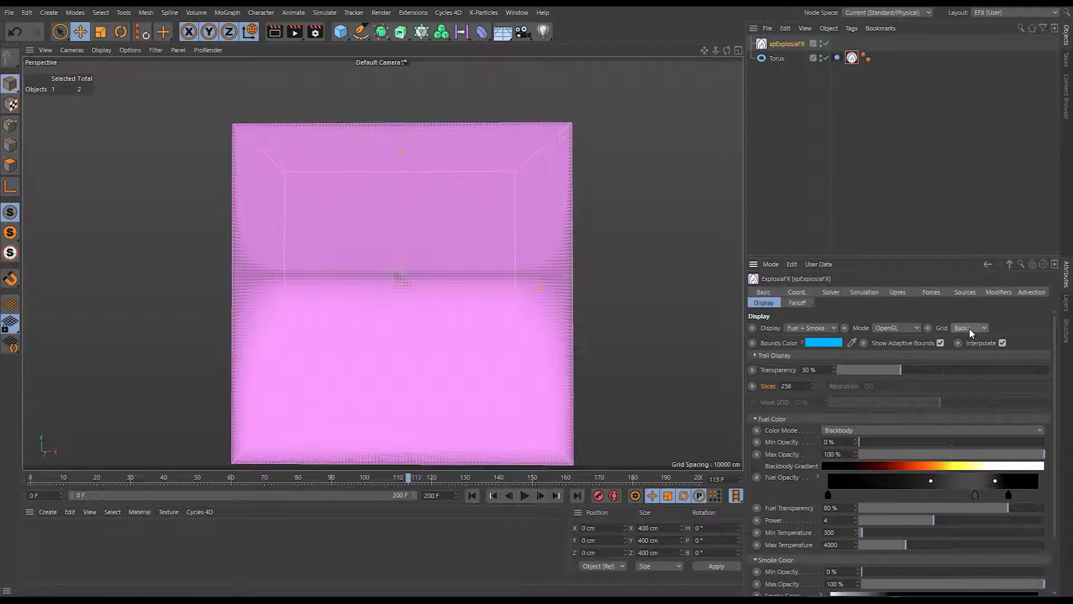
pyautogui.scroll(-1, 968, 328)
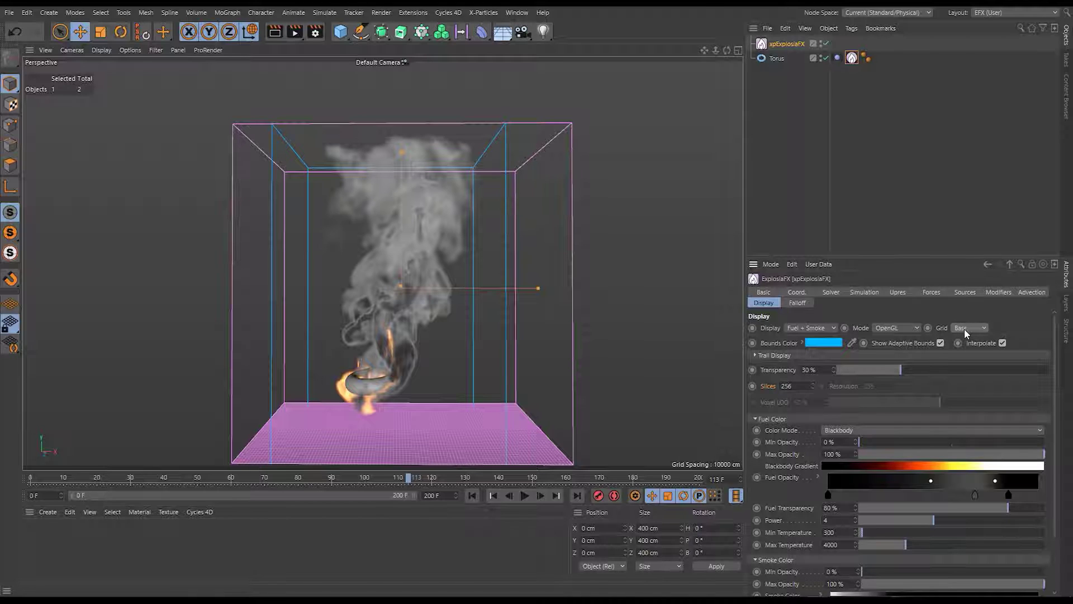
pyautogui.click(964, 328)
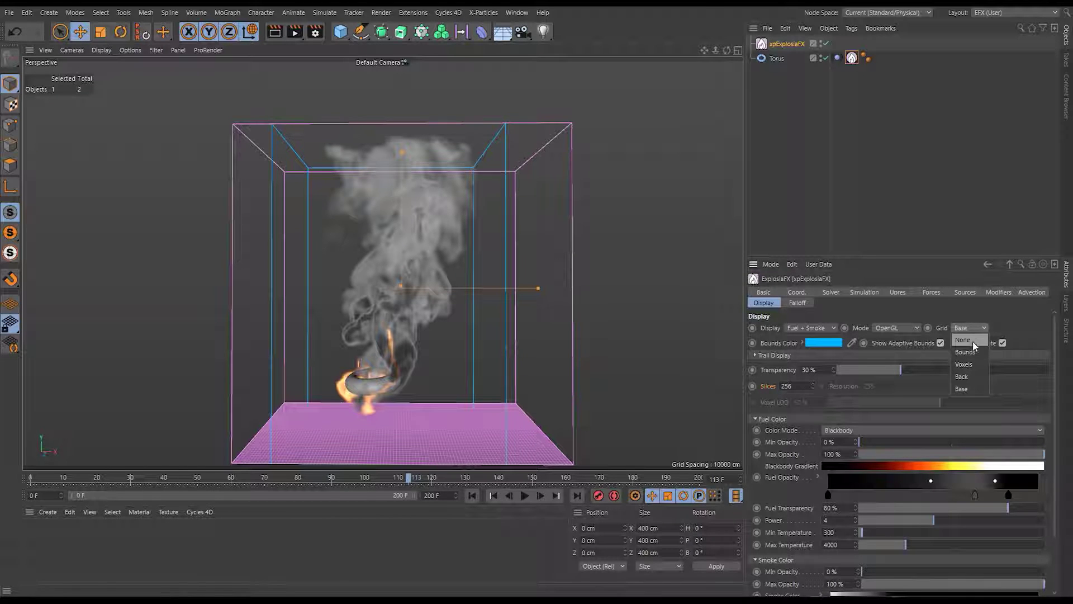
pyautogui.click(971, 340)
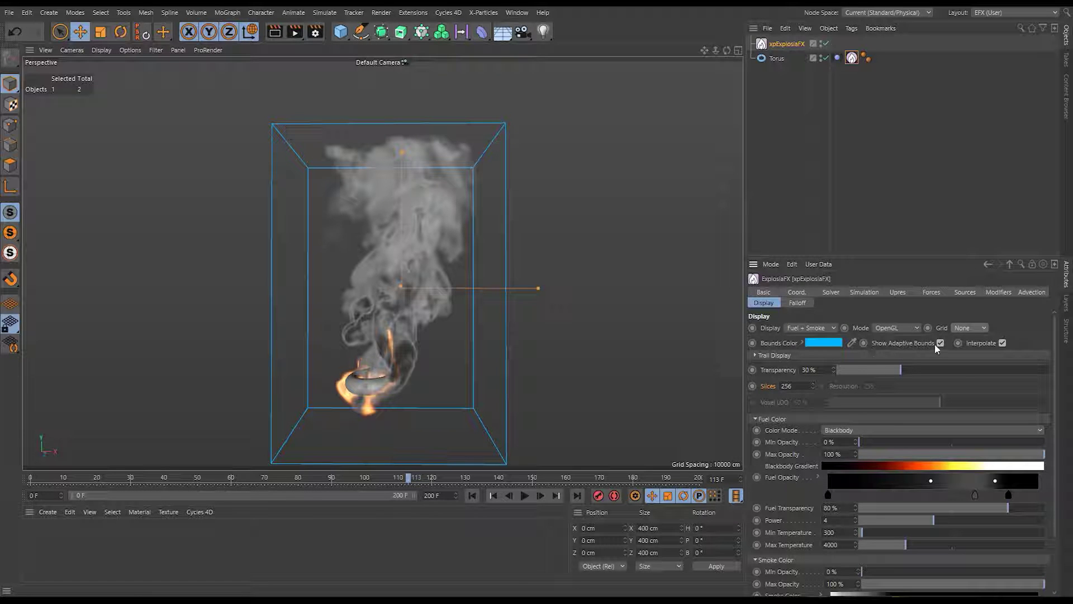
# Preview a red Bounds Color, revert it to cyan, and hide the adaptive bounding box.
pyautogui.click(802, 342)
pyautogui.moveTo(869, 372); pyautogui.dragTo(850, 373)
pyautogui.click(867, 372)
pyautogui.click(801, 343)
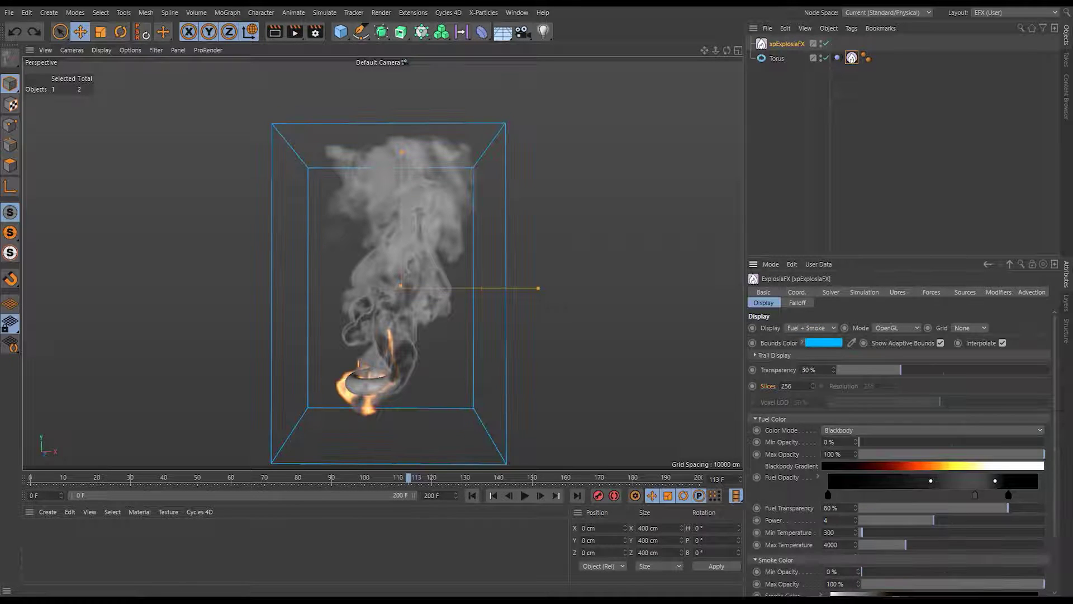
pyautogui.click(940, 342)
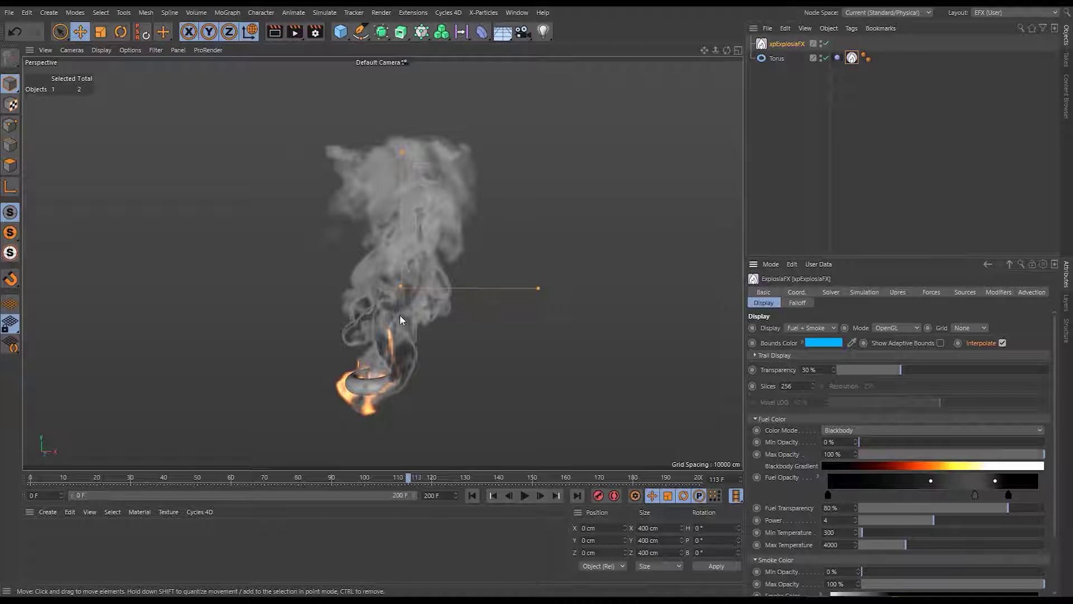
pyautogui.click(1002, 343)
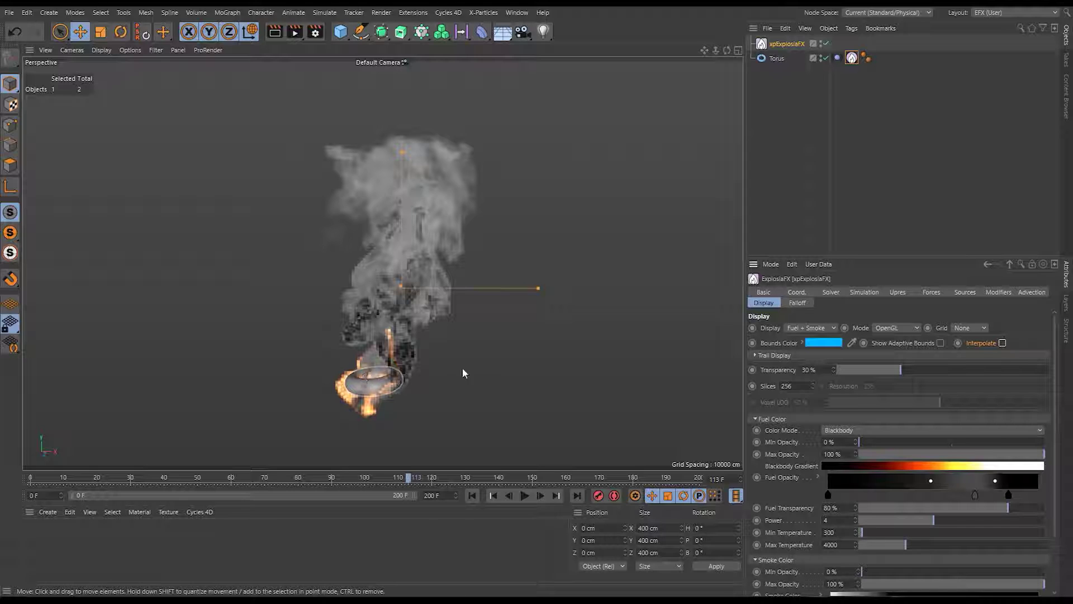
pyautogui.click(1002, 344)
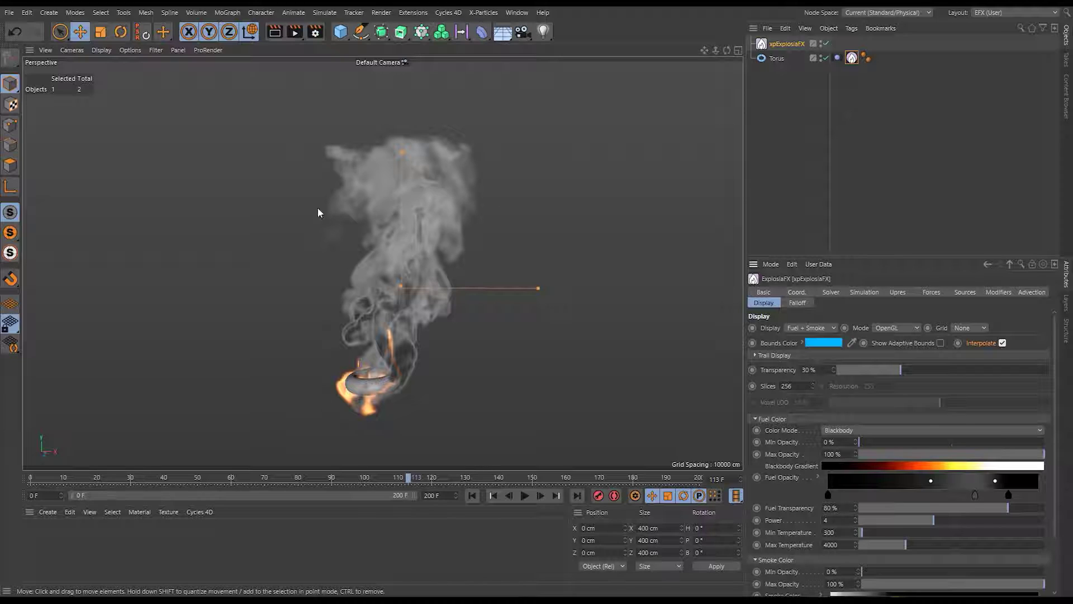
# Expand Trail Display and turn on Display Trails for the smoke.
pyautogui.click(764, 354)
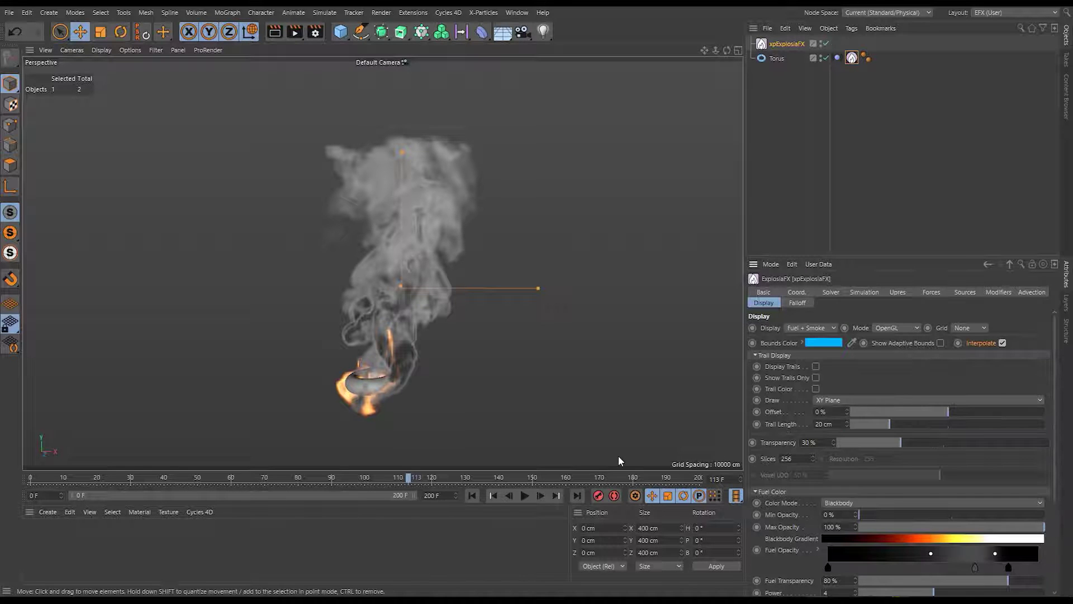
pyautogui.click(816, 367)
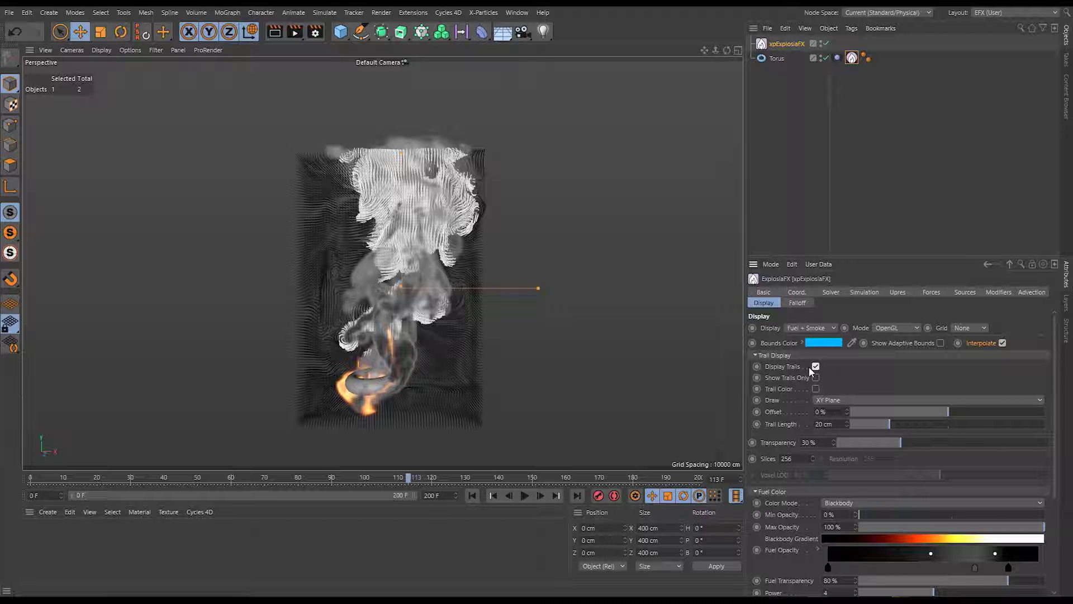
pyautogui.keyDown('alt'); pyautogui.moveTo(366, 380); pyautogui.dragTo(403, 365); pyautogui.keyUp('alt')
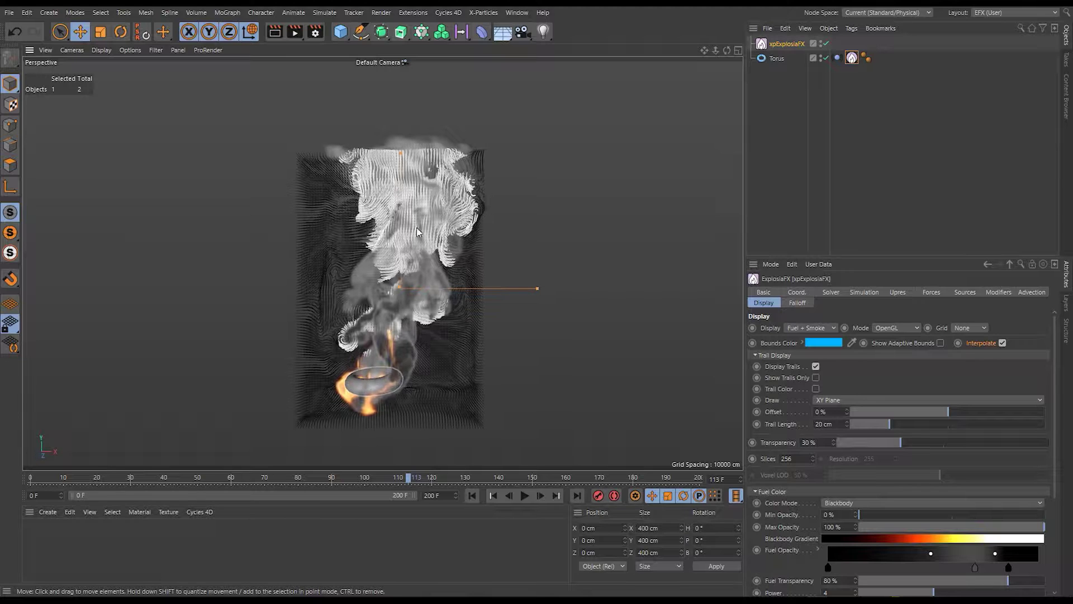
pyautogui.scroll(-1, 829, 378)
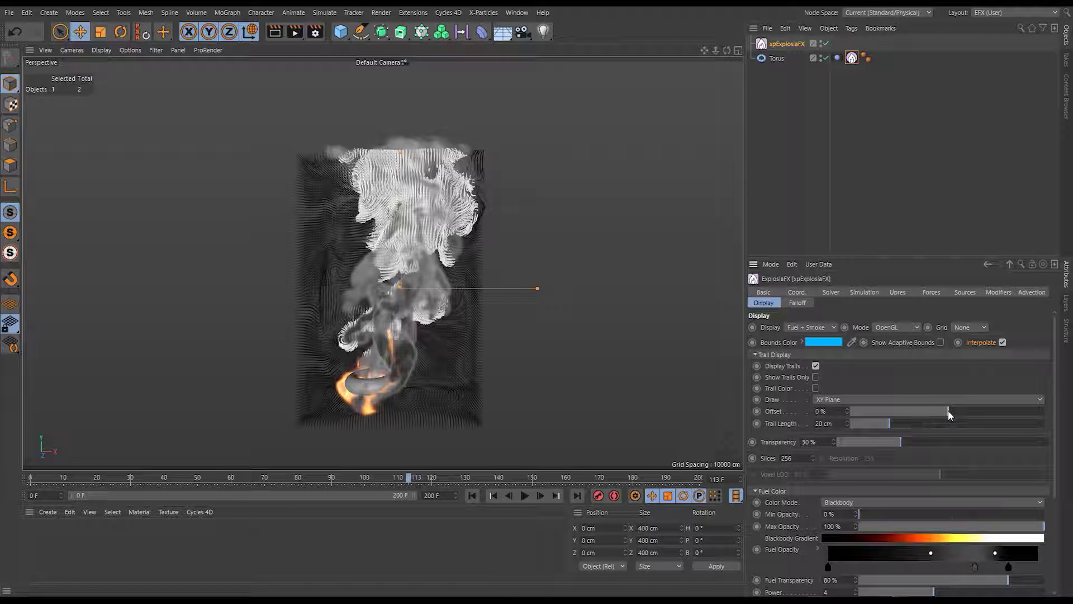
# Test the trail Offset and Trail Length, undo the offset, and reset Trail Length to 20 cm.
pyautogui.moveTo(948, 410); pyautogui.dragTo(898, 426)
pyautogui.hotkey('ctrl', 'z')
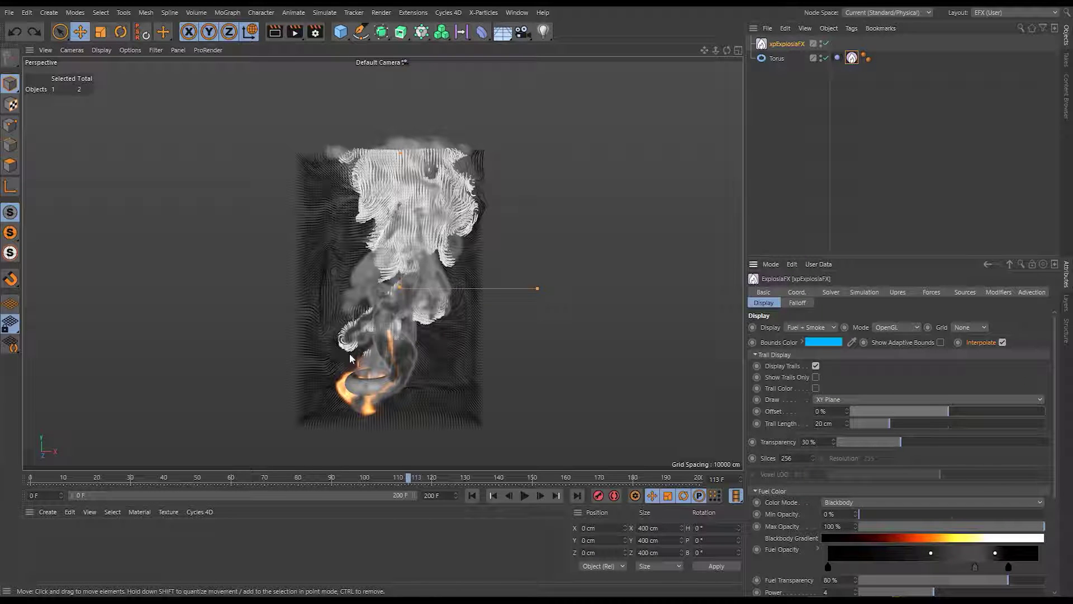
pyautogui.moveTo(889, 426); pyautogui.dragTo(854, 424)
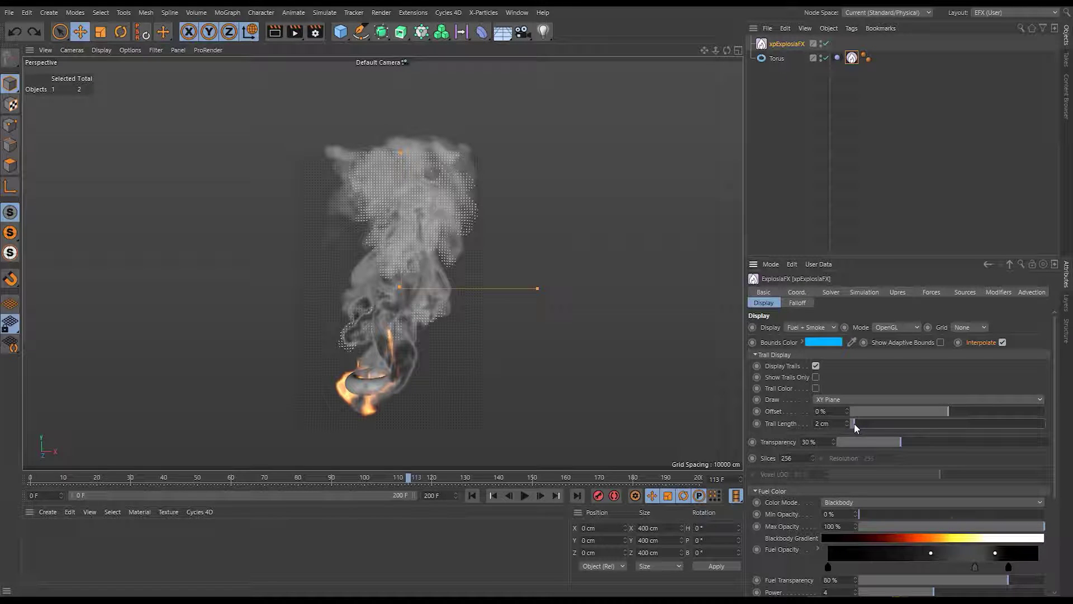
pyautogui.moveTo(854, 423); pyautogui.dragTo(879, 429)
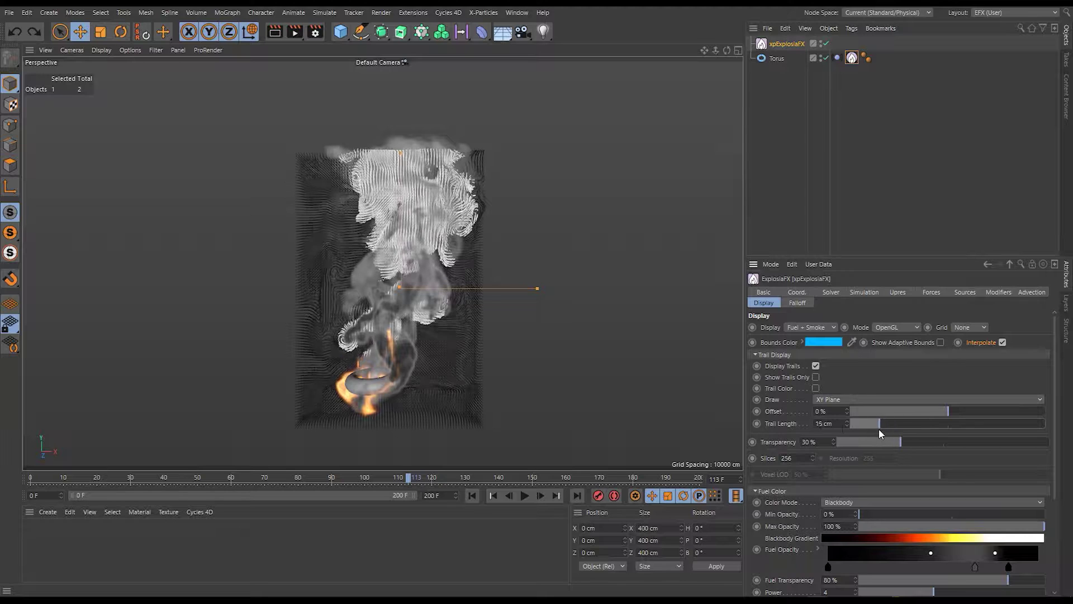
pyautogui.rightClick(787, 422)
pyautogui.click(813, 455)
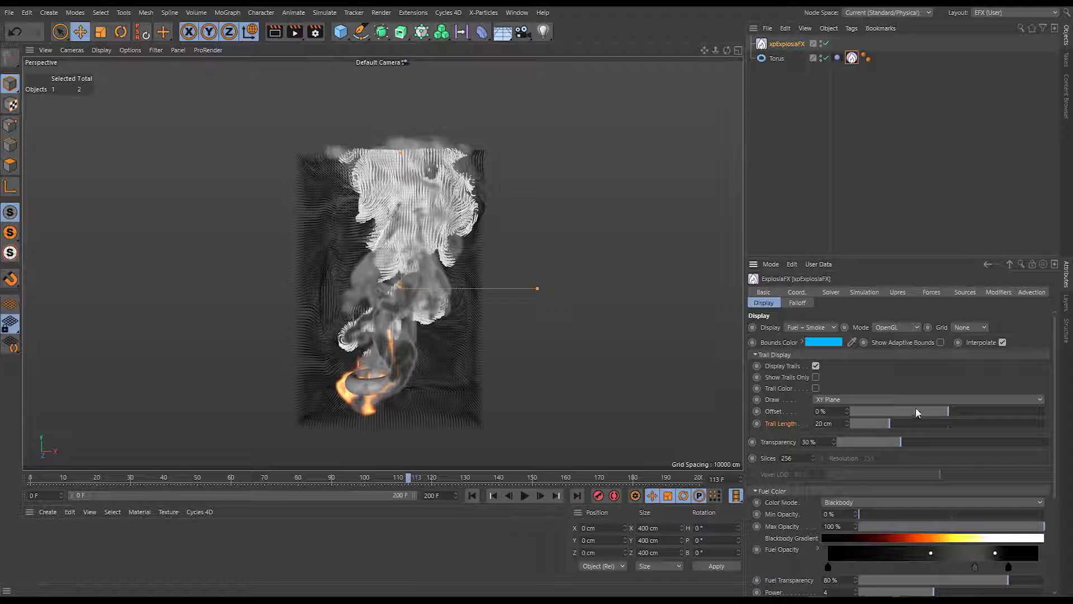
pyautogui.click(855, 400)
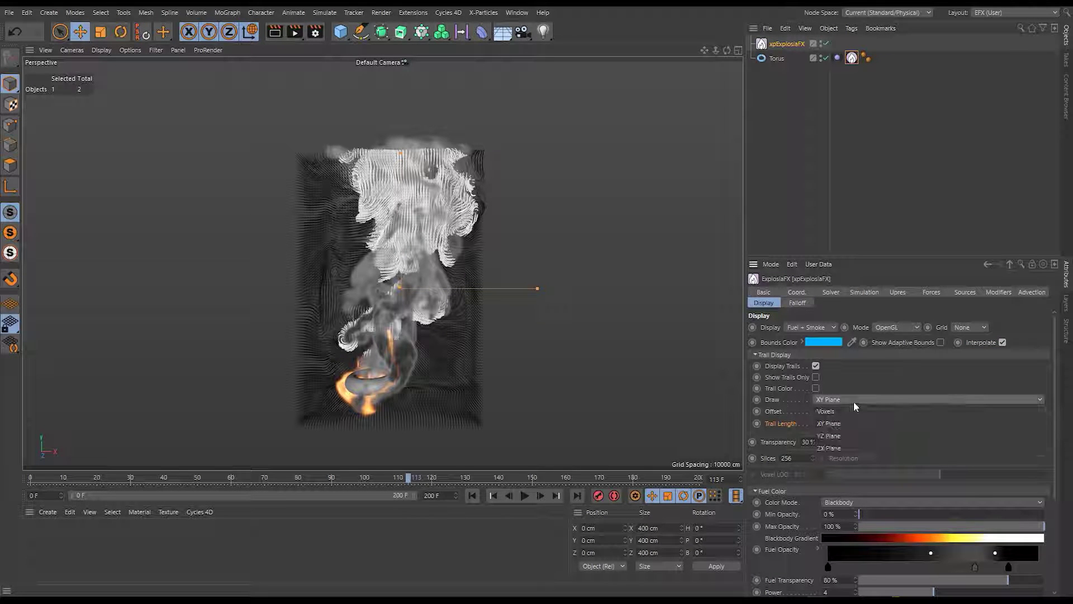
pyautogui.click(846, 447)
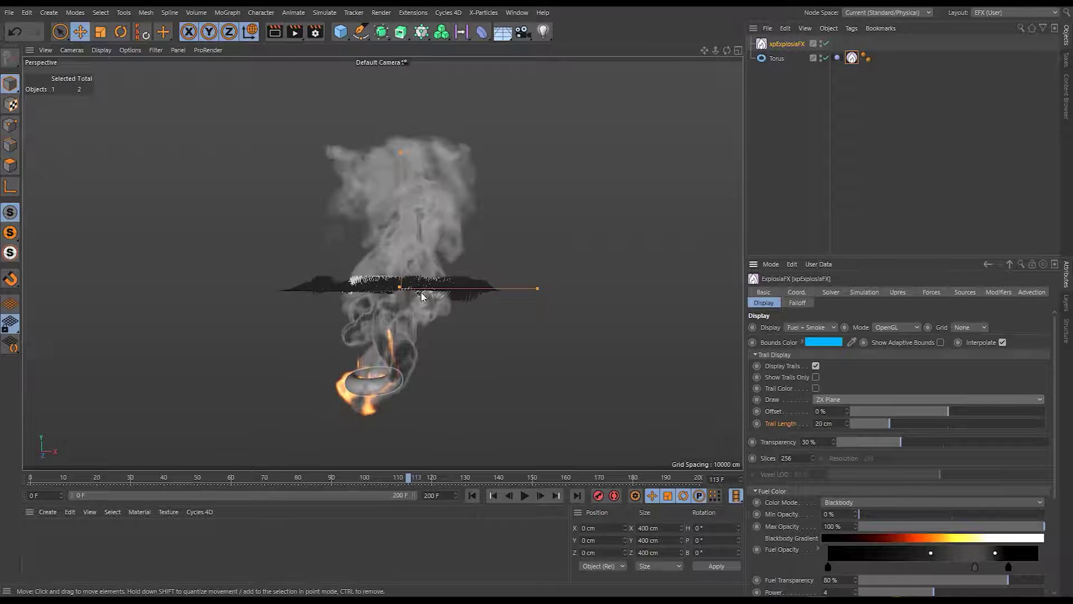
pyautogui.keyDown('alt'); pyautogui.moveTo(399, 353); pyautogui.dragTo(431, 371); pyautogui.keyUp('alt')
pyautogui.moveTo(937, 408); pyautogui.dragTo(961, 415)
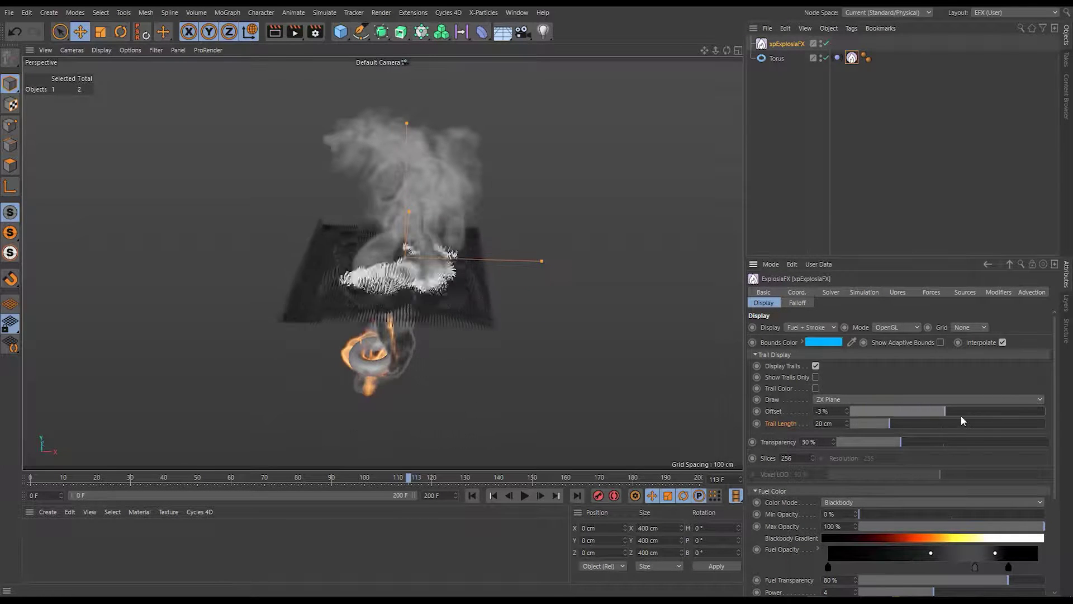
pyautogui.click(843, 399)
pyautogui.click(841, 423)
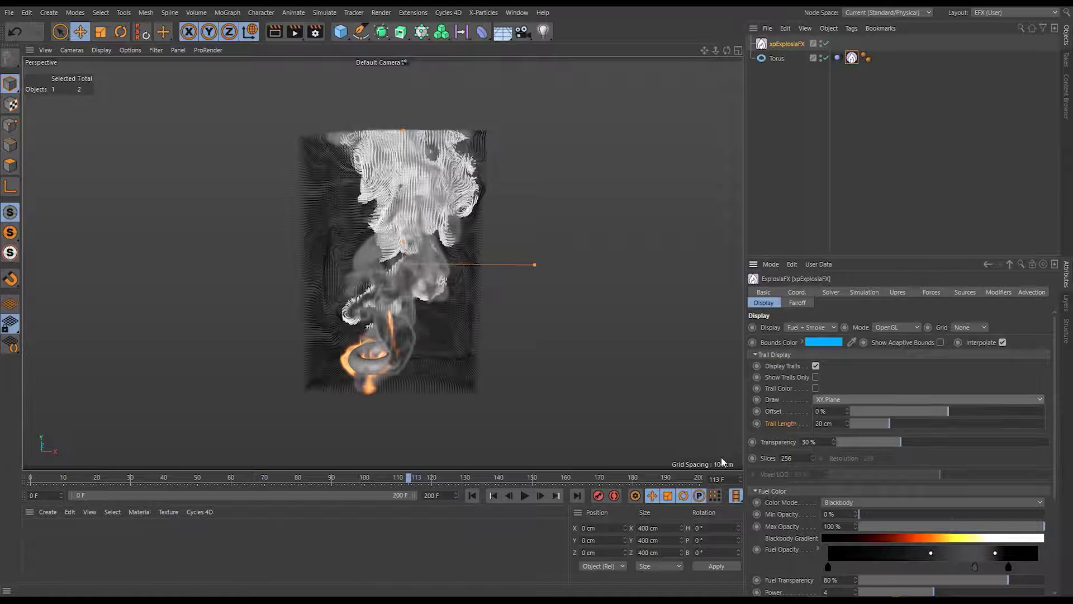
pyautogui.click(843, 401)
pyautogui.click(843, 411)
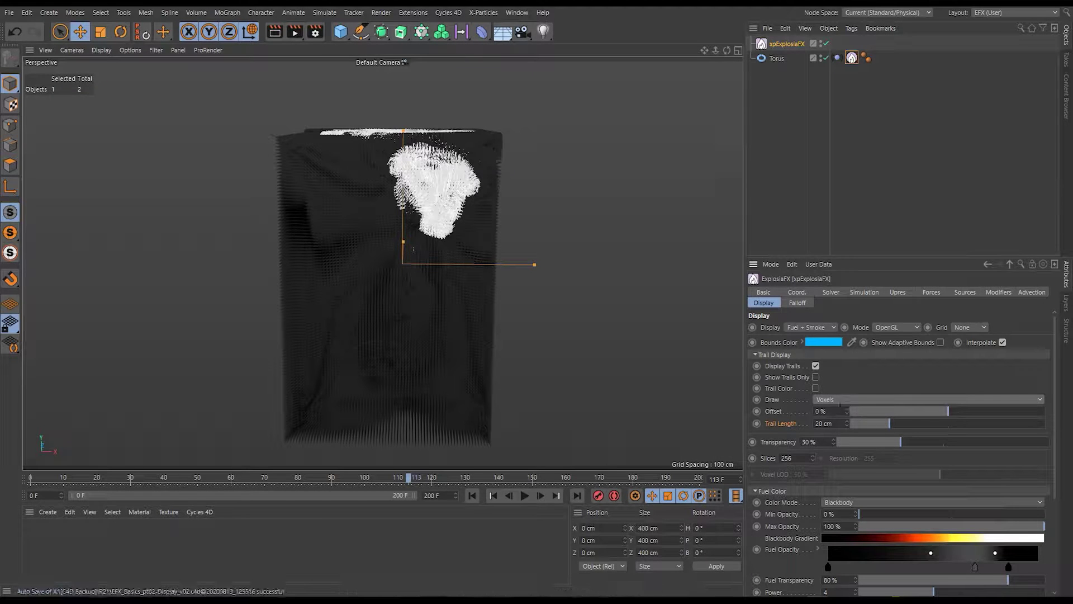
pyautogui.click(831, 397)
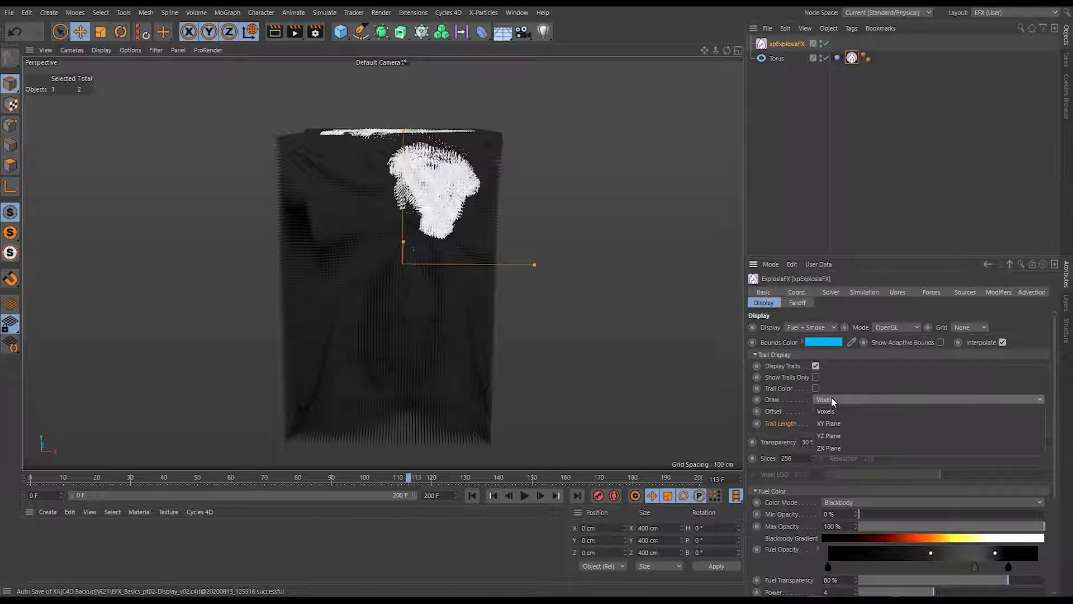
pyautogui.click(821, 423)
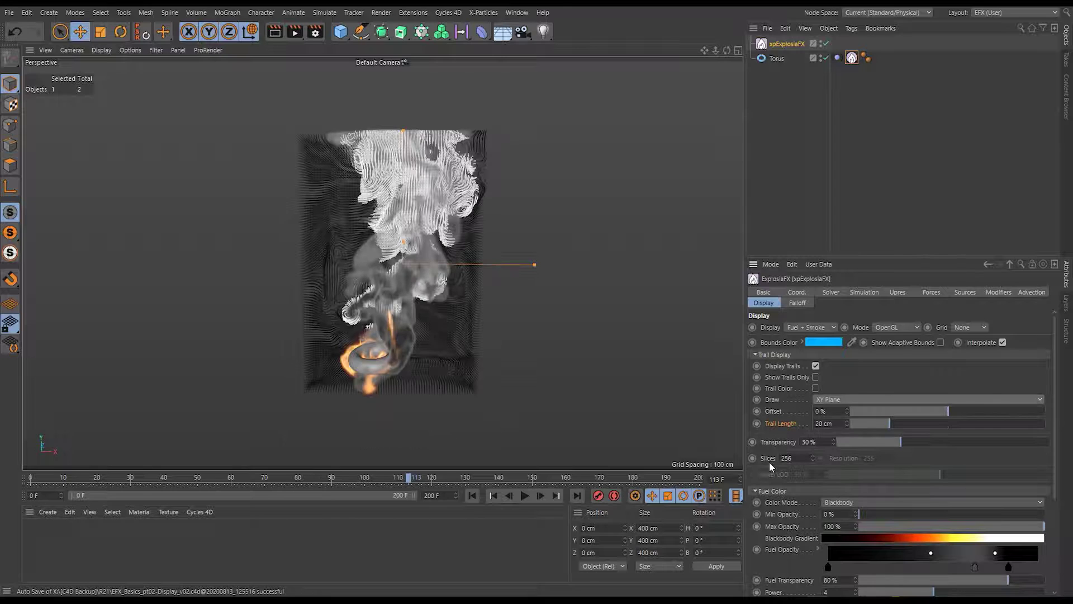
# Show the trails alone, then toggle the custom Trail Color gradient on and back off.
pyautogui.click(815, 378)
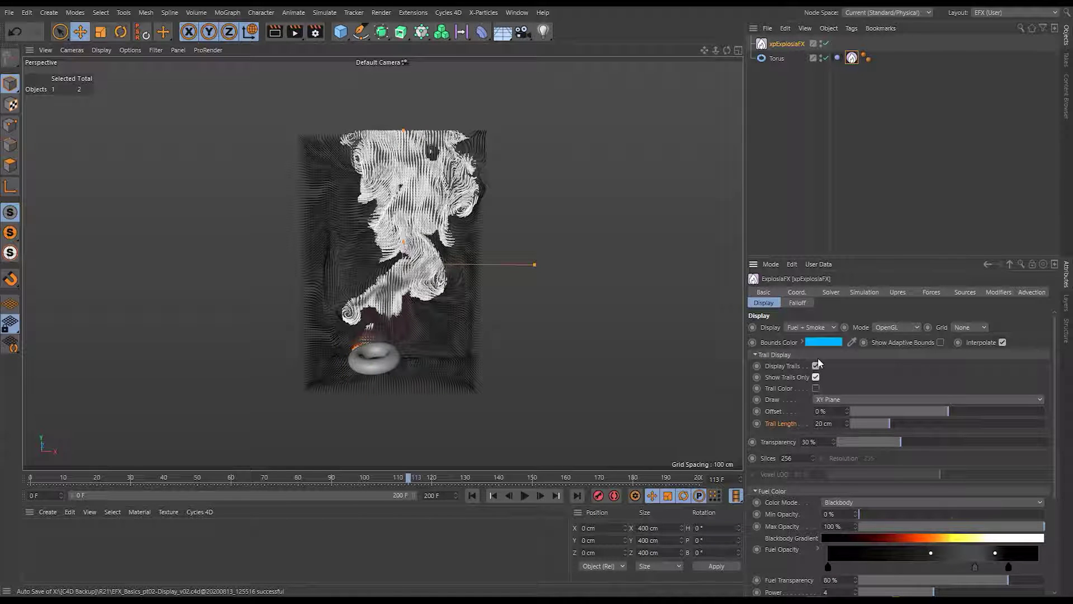
pyautogui.moveTo(384, 372)
pyautogui.keyDown('alt'); pyautogui.mouseDown()
pyautogui.moveTo(546, 363)
pyautogui.moveTo(376, 370)
pyautogui.moveTo(391, 372)
pyautogui.mouseUp(); pyautogui.keyUp('alt')
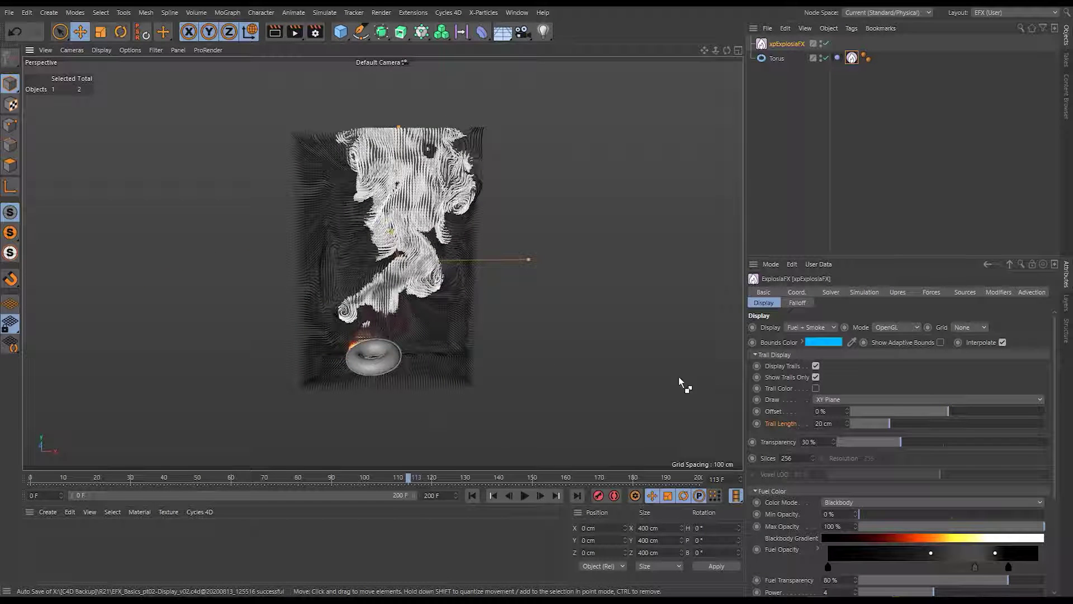
pyautogui.click(816, 388)
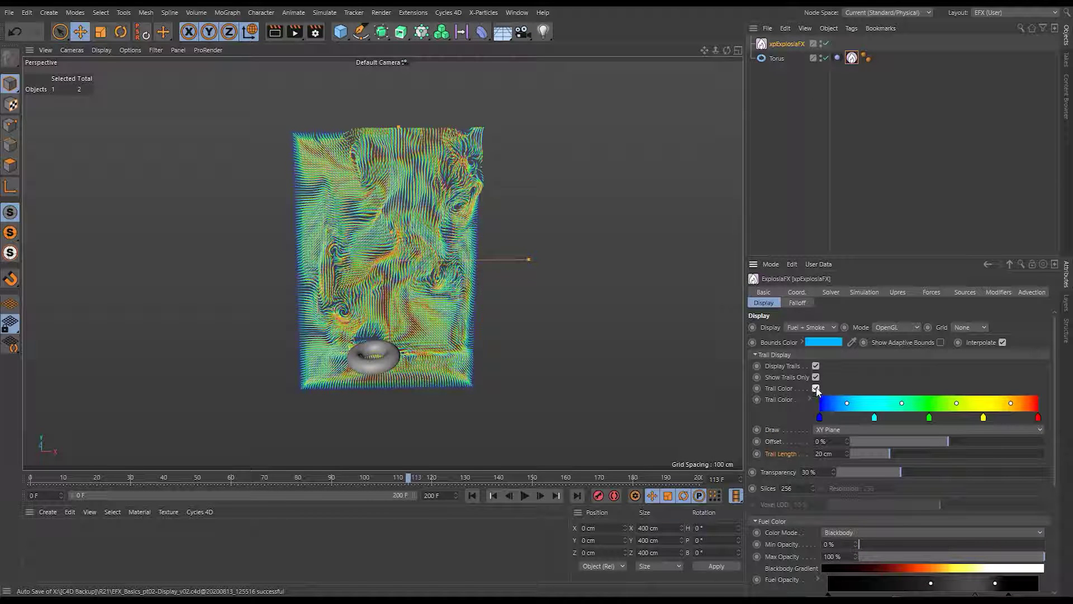
pyautogui.click(816, 388)
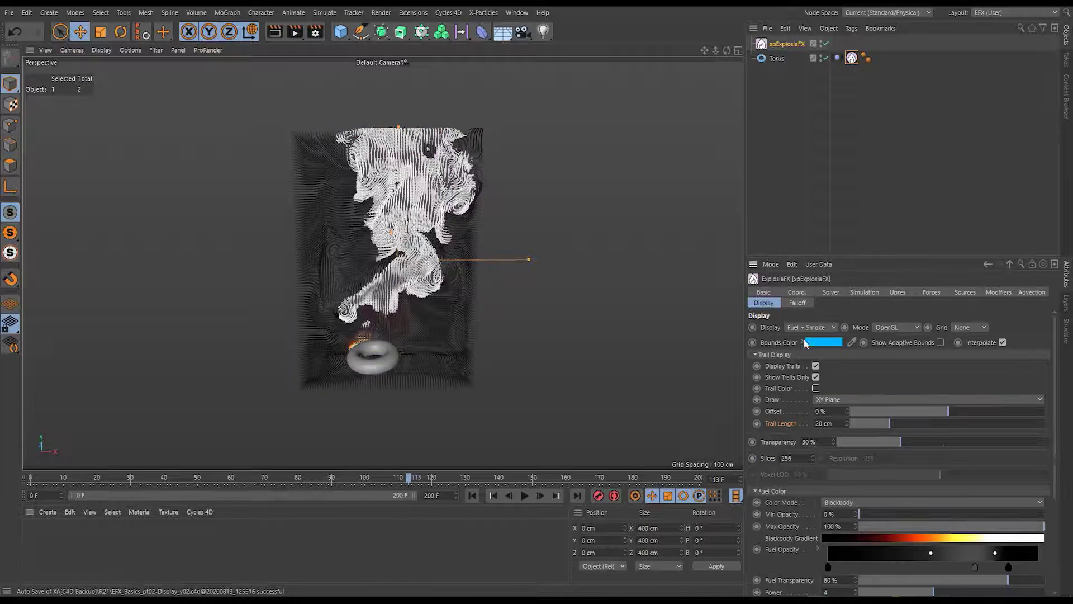
# Cycle the Display mode through Temperature, Smoke and Fuel, ending on Temperature.
pyautogui.click(808, 330)
pyautogui.click(808, 347)
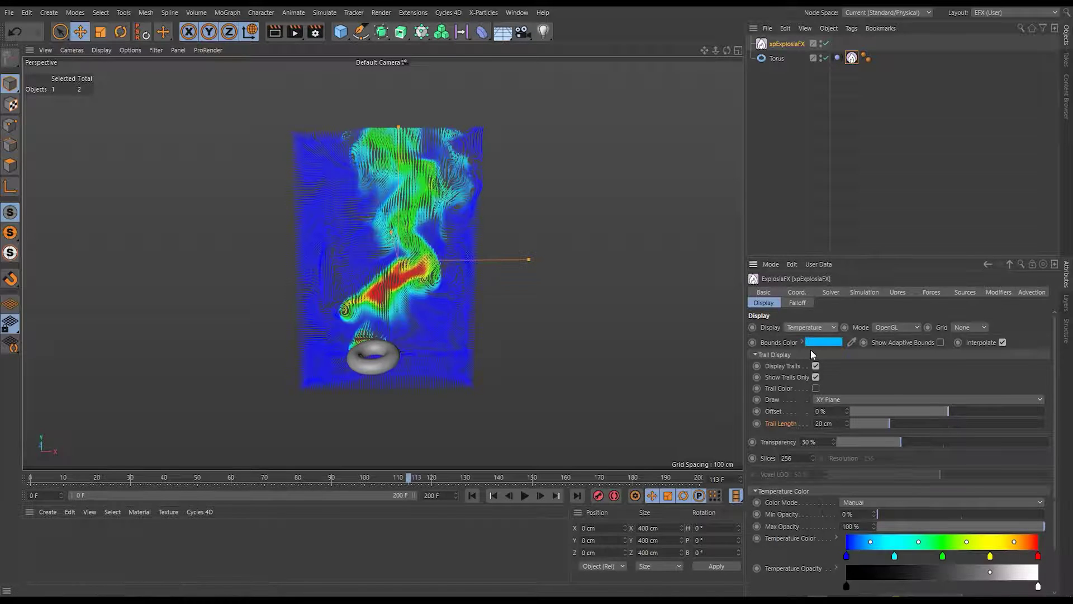
pyautogui.click(807, 327)
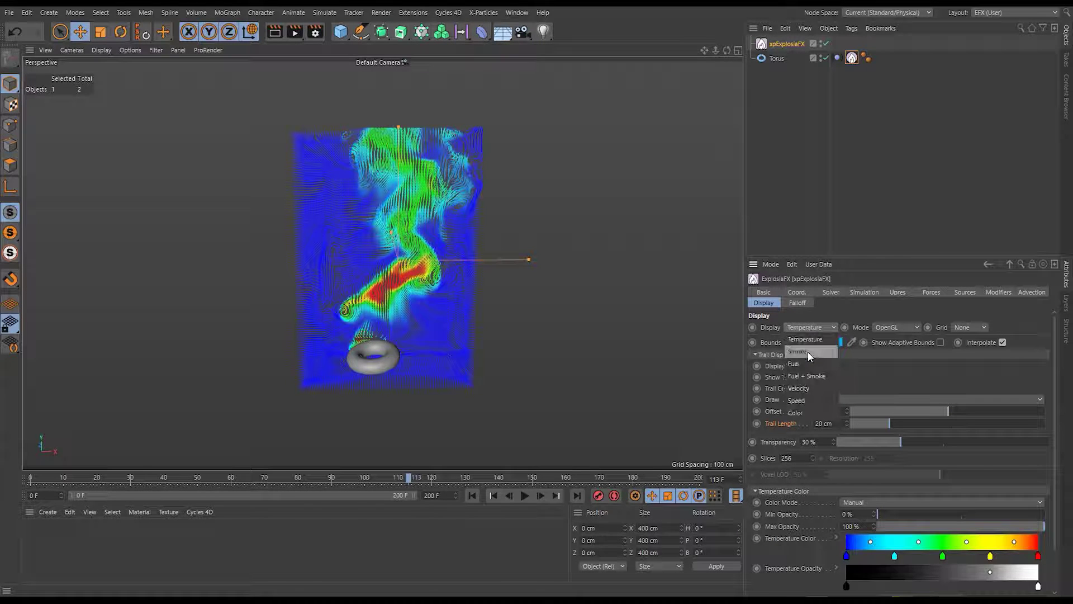
pyautogui.click(807, 351)
pyautogui.click(811, 327)
pyautogui.click(809, 361)
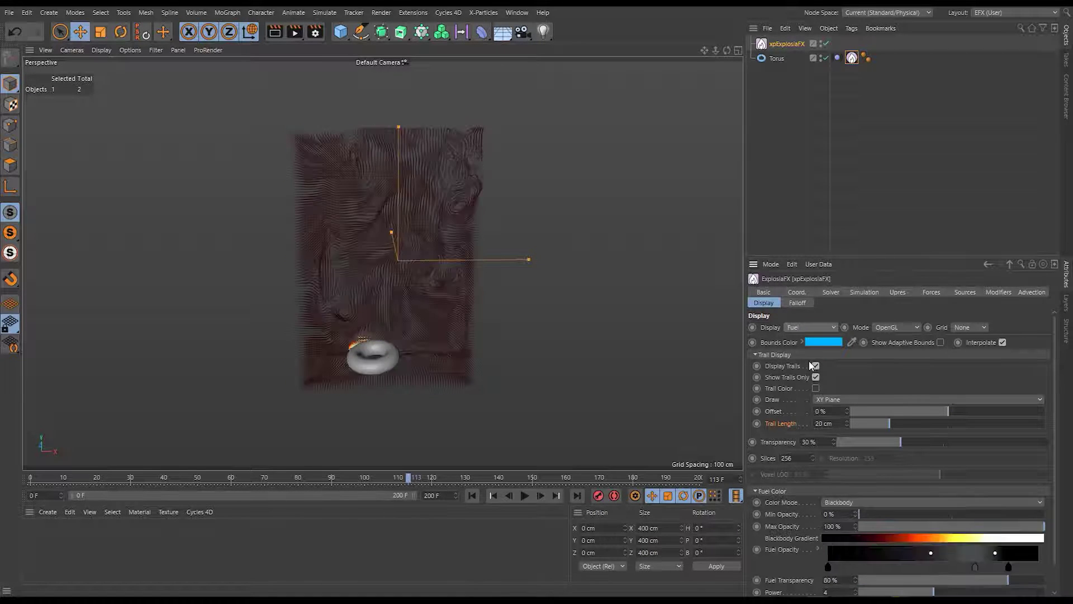
pyautogui.click(805, 327)
pyautogui.click(811, 340)
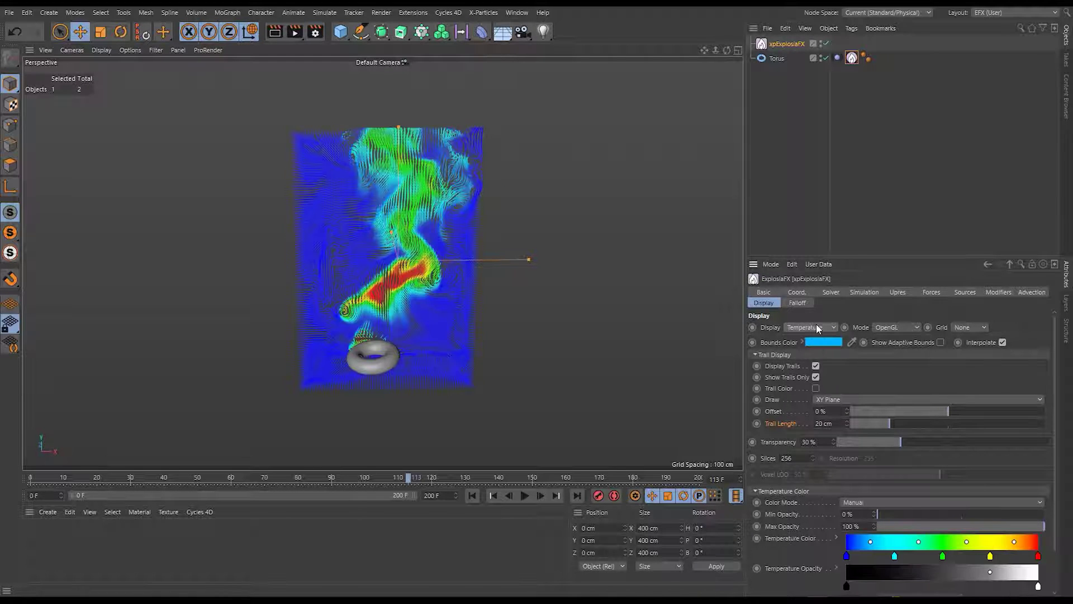
pyautogui.click(472, 495)
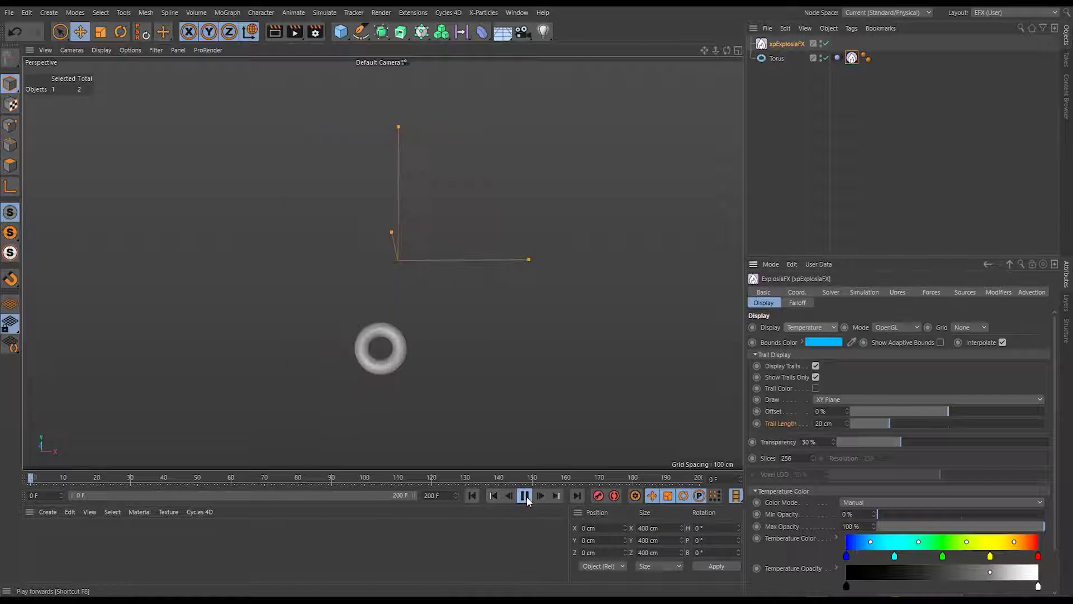
pyautogui.click(524, 495)
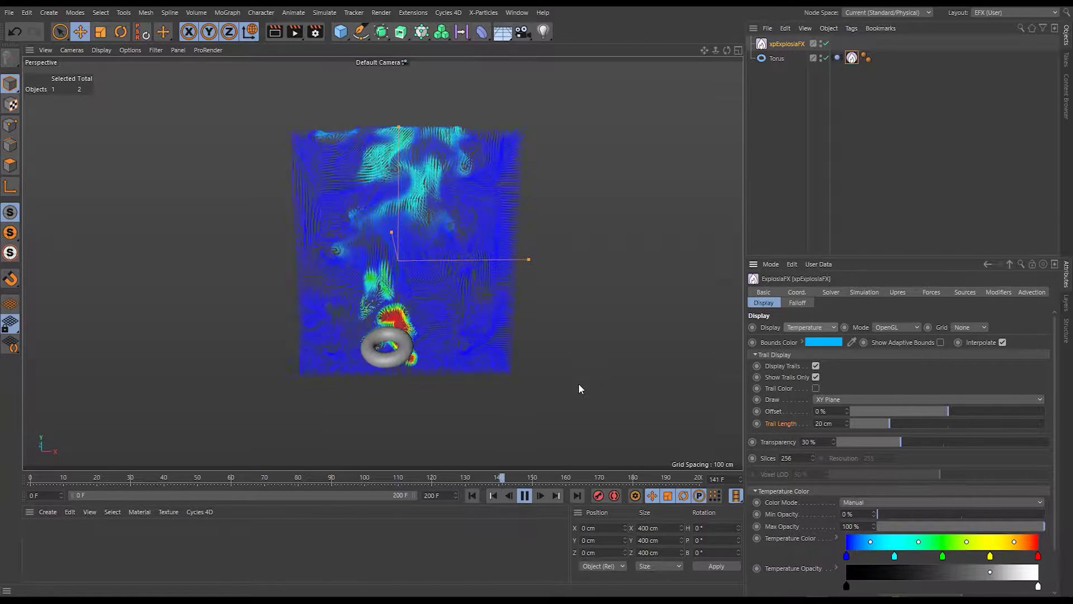
pyautogui.press('space')
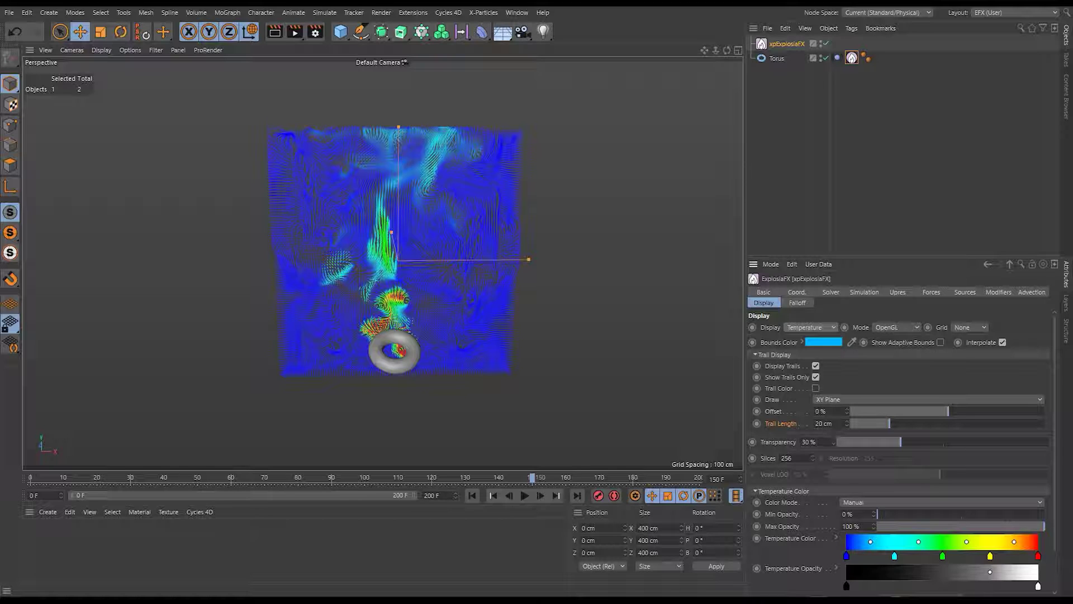
# Rewind to frame 0, collapse Trail Display, and set Display to Fuel + Smoke.
pyautogui.click(472, 495)
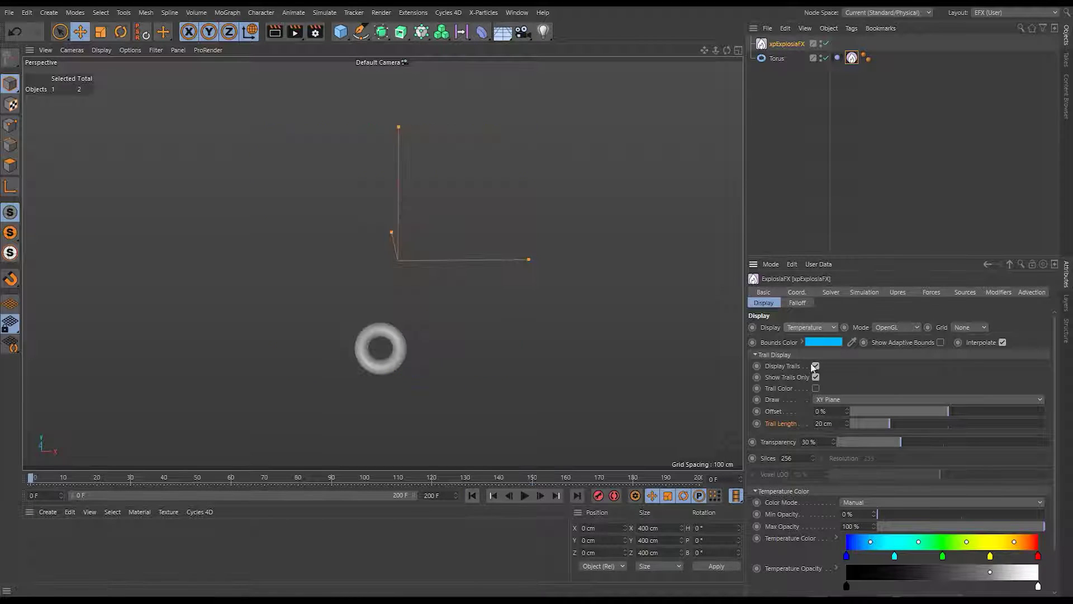
pyautogui.click(796, 355)
pyautogui.click(939, 356)
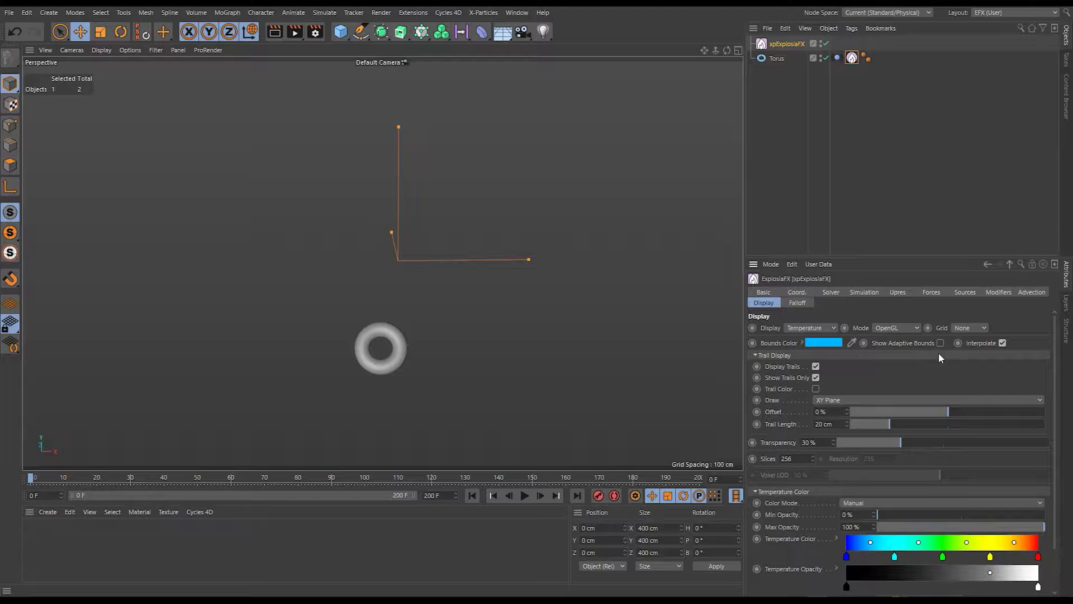
pyautogui.click(819, 355)
pyautogui.click(817, 330)
pyautogui.click(810, 376)
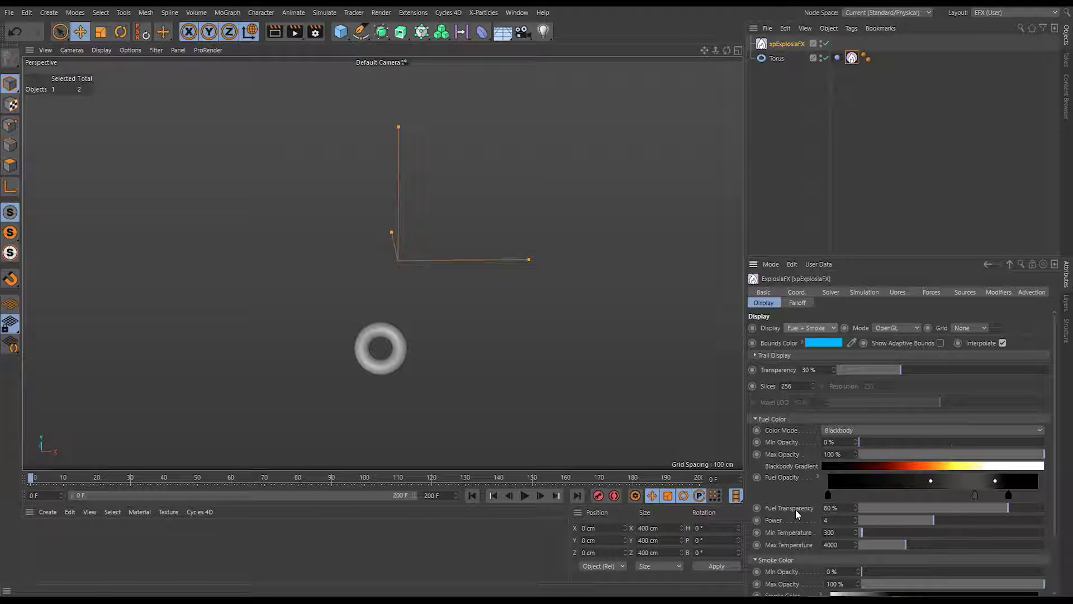
# Play the simulation and stop it at frame 82.
pyautogui.click(524, 496)
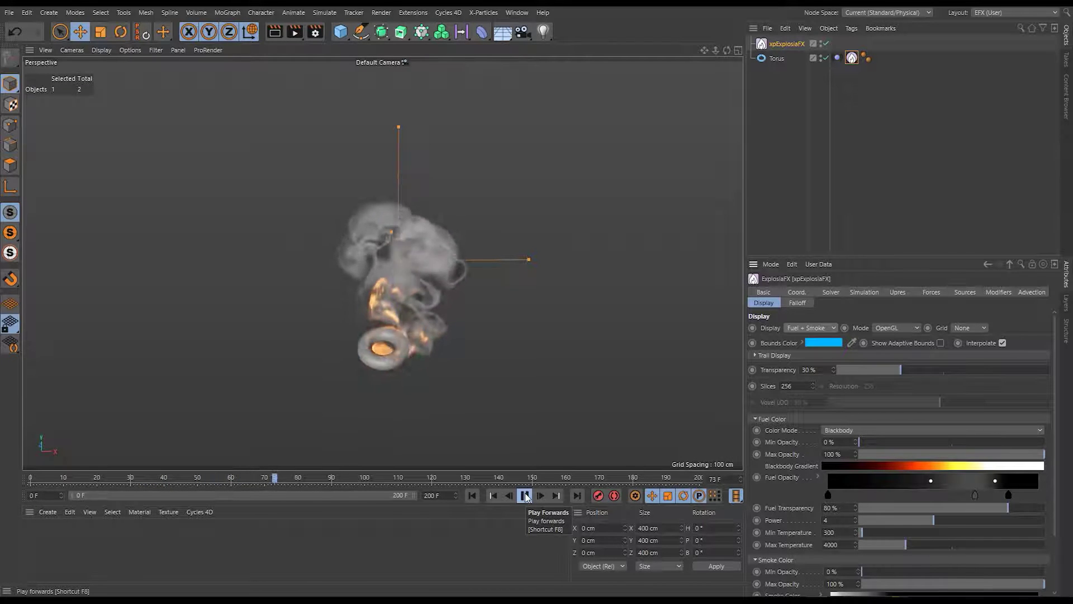
pyautogui.click(526, 496)
pyautogui.click(810, 328)
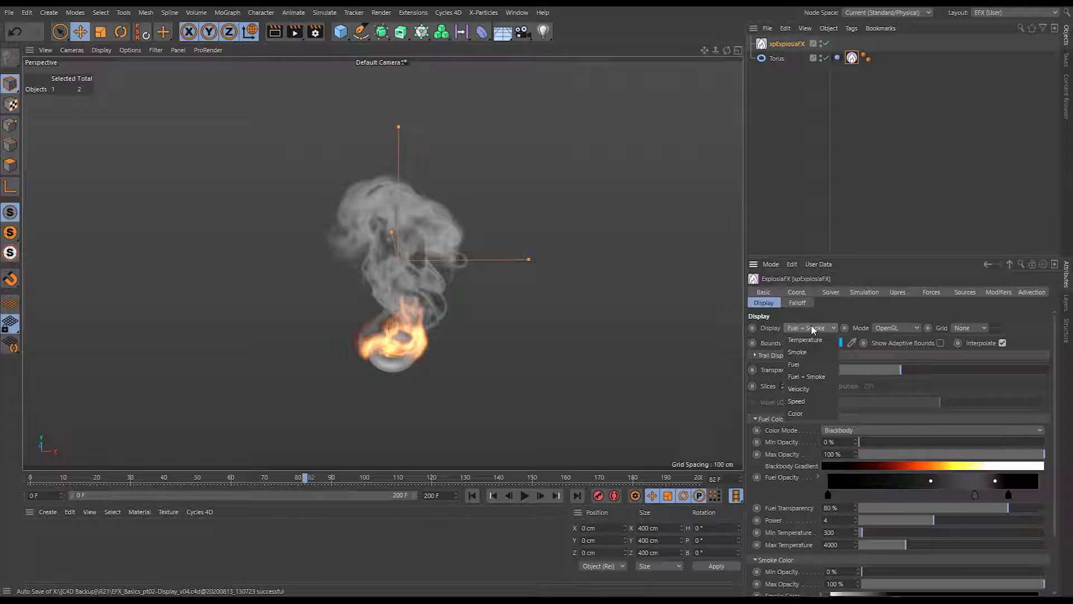
# Set Display to Fuel only and keep Blackbody as the fuel Color Mode.
pyautogui.click(804, 364)
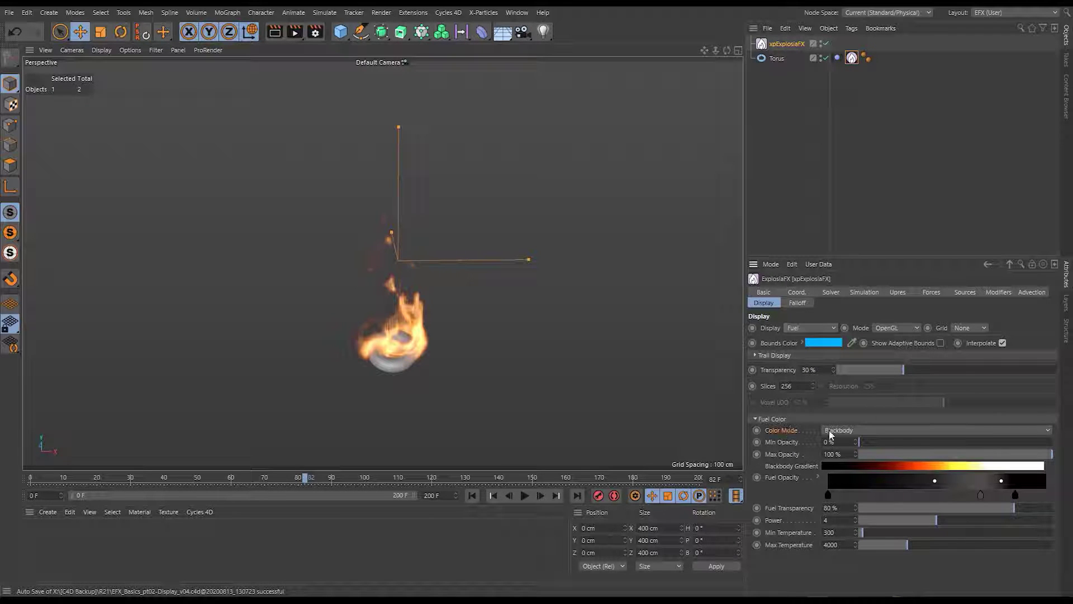
pyautogui.click(849, 429)
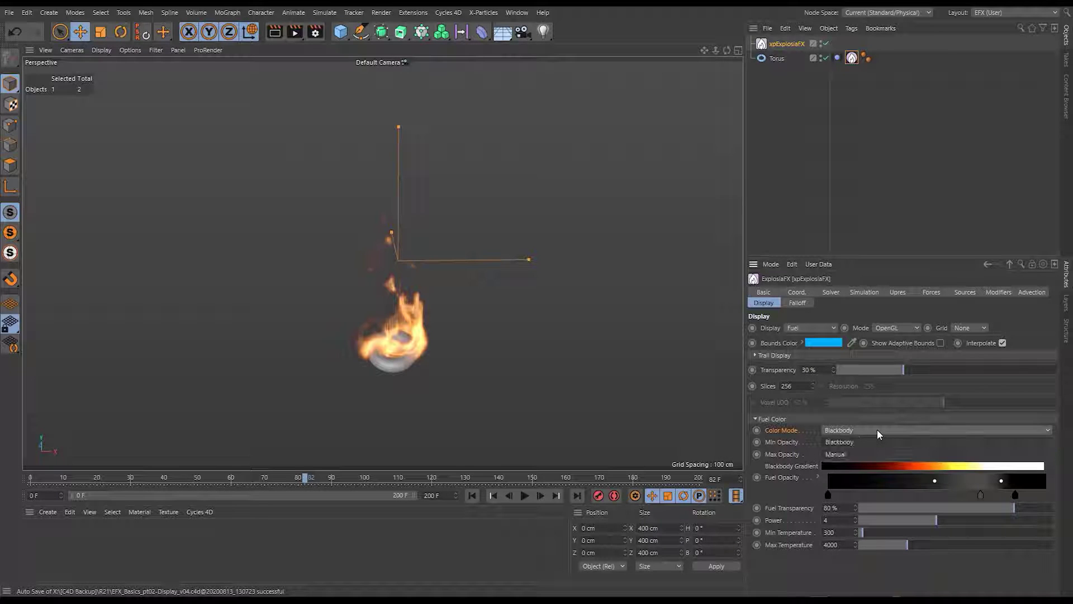
pyautogui.click(850, 441)
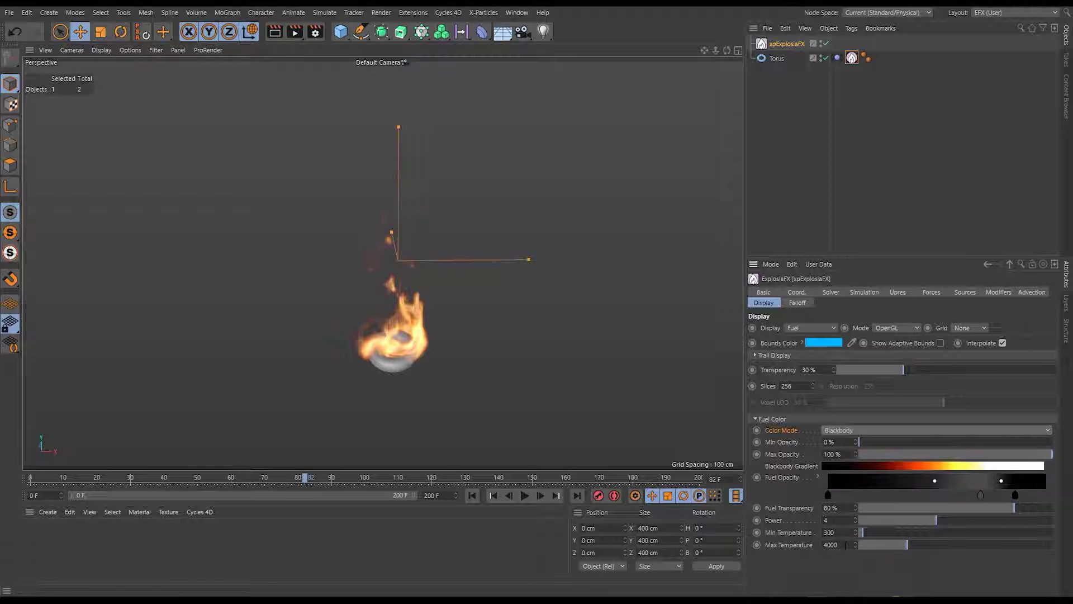
pyautogui.moveTo(863, 534); pyautogui.dragTo(884, 536)
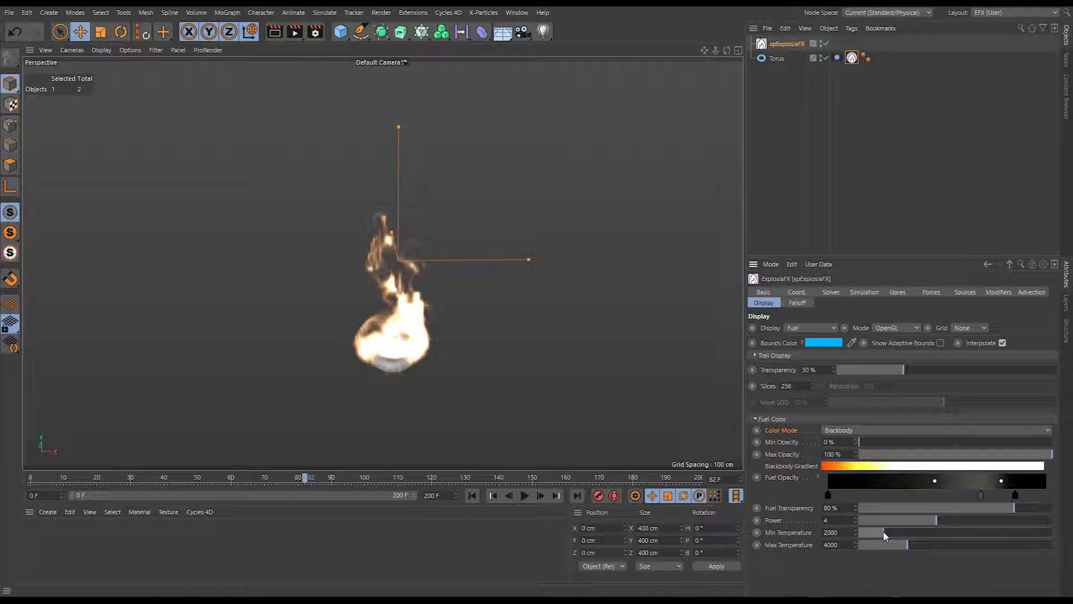
pyautogui.moveTo(883, 532); pyautogui.dragTo(857, 531)
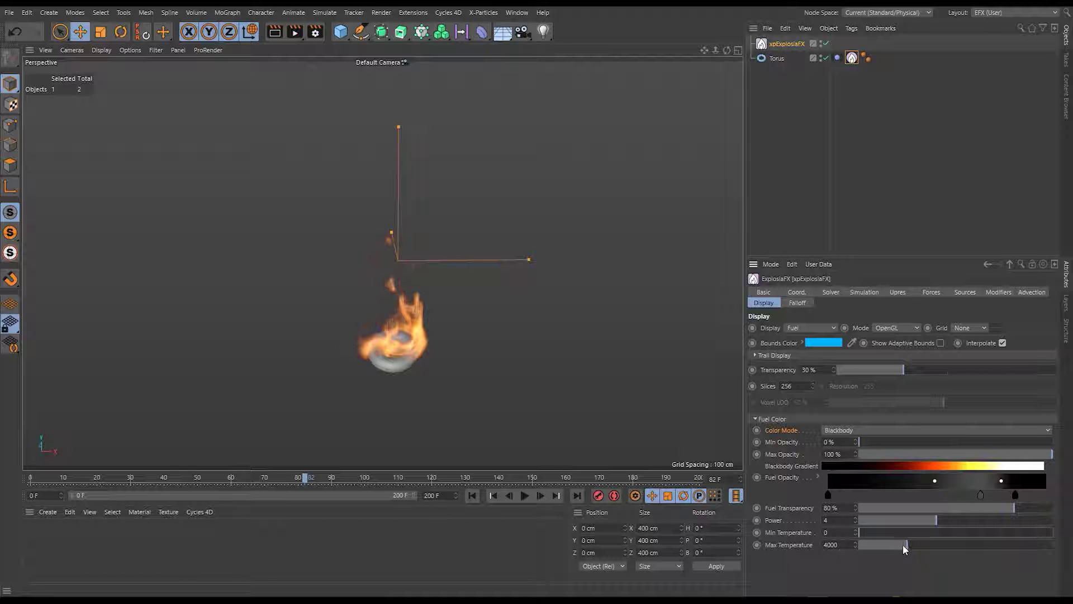
pyautogui.moveTo(903, 544); pyautogui.dragTo(864, 545)
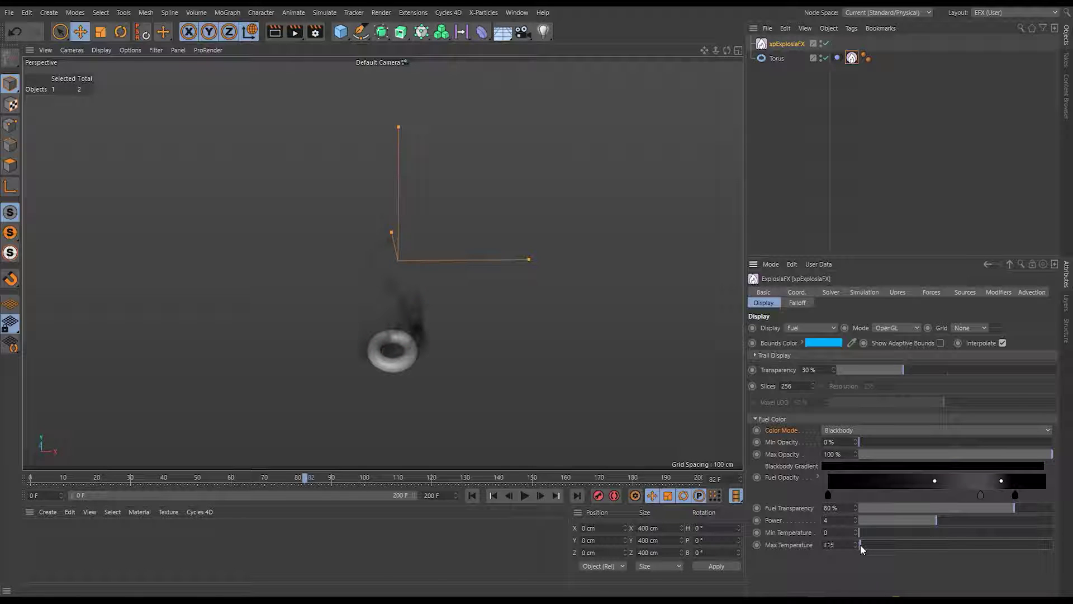
pyautogui.moveTo(860, 544); pyautogui.dragTo(895, 548)
pyautogui.click(829, 532)
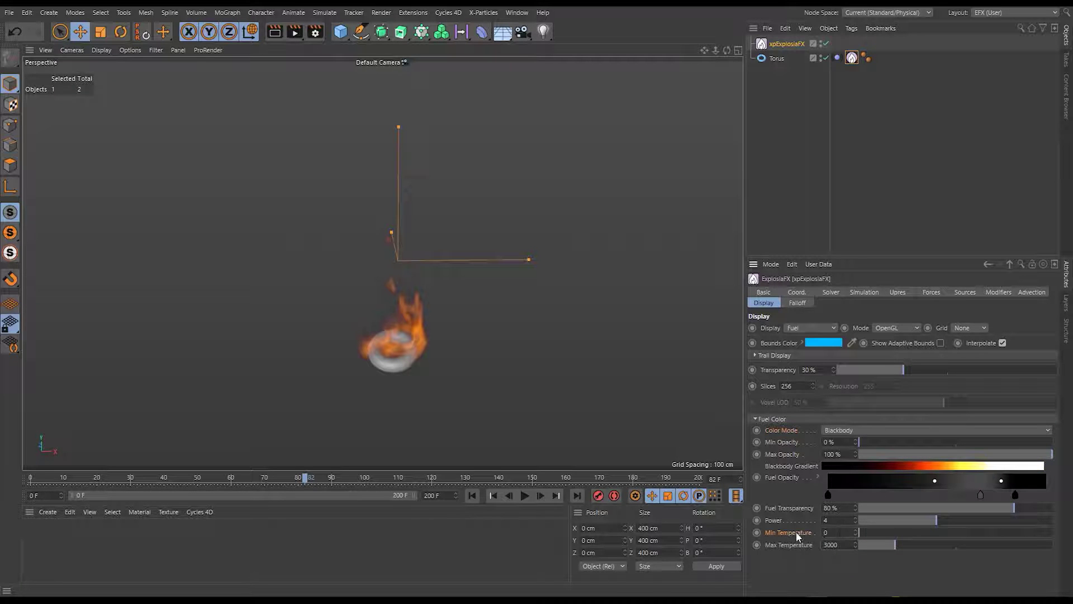
pyautogui.keyDown('ctrl'); pyautogui.click(794, 544); pyautogui.keyUp('ctrl')
pyautogui.rightClick(794, 544)
pyautogui.click(828, 458)
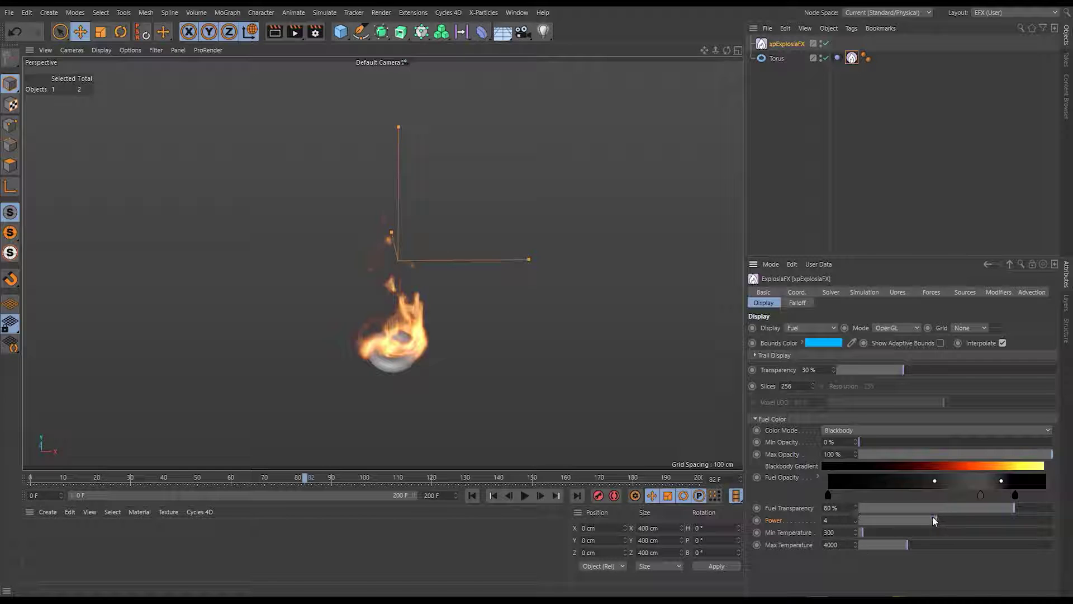
pyautogui.moveTo(941, 517); pyautogui.dragTo(997, 517)
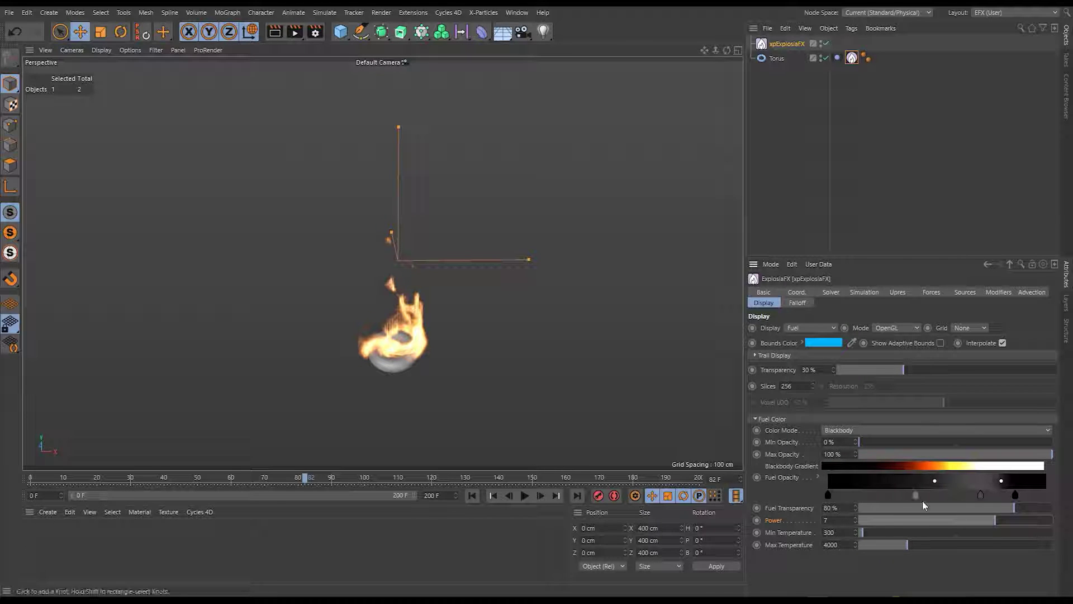
pyautogui.moveTo(984, 519); pyautogui.dragTo(859, 515)
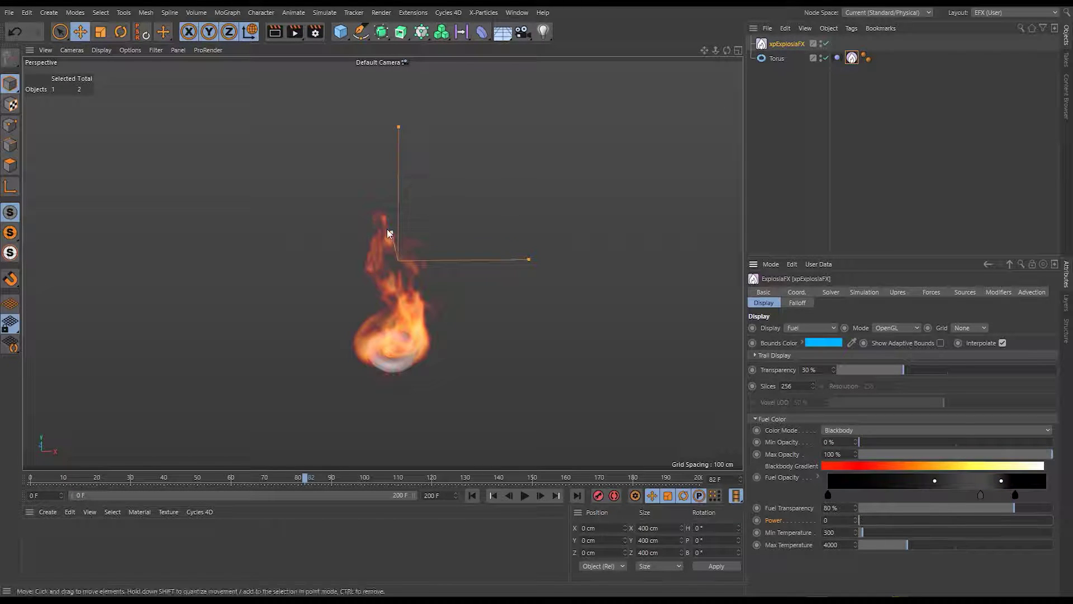
pyautogui.moveTo(866, 518); pyautogui.dragTo(935, 518)
# Switch fuel Color Mode to Manual and rework the gradient into a black-to-blue ramp with a 230° knot.
pyautogui.click(862, 429)
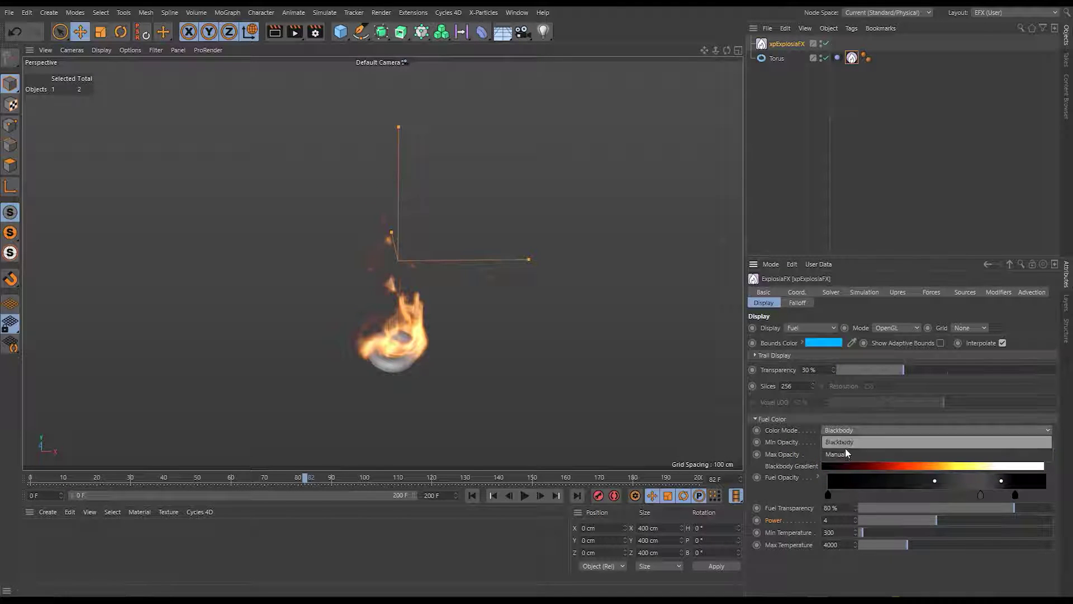
pyautogui.click(844, 454)
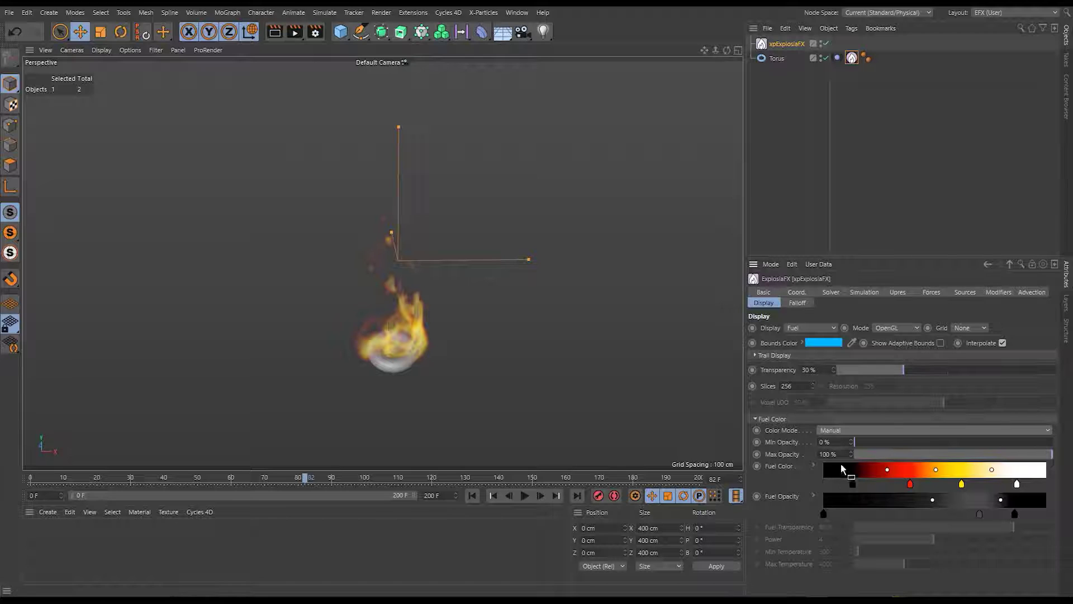
pyautogui.click(813, 467)
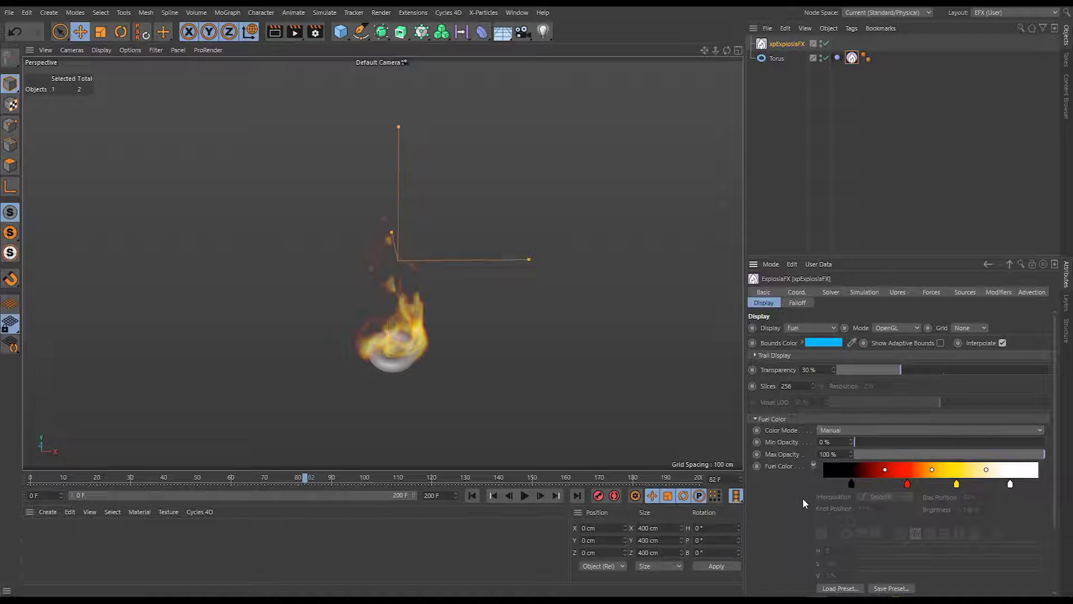
pyautogui.scroll(-3, 802, 505)
pyautogui.click(907, 405)
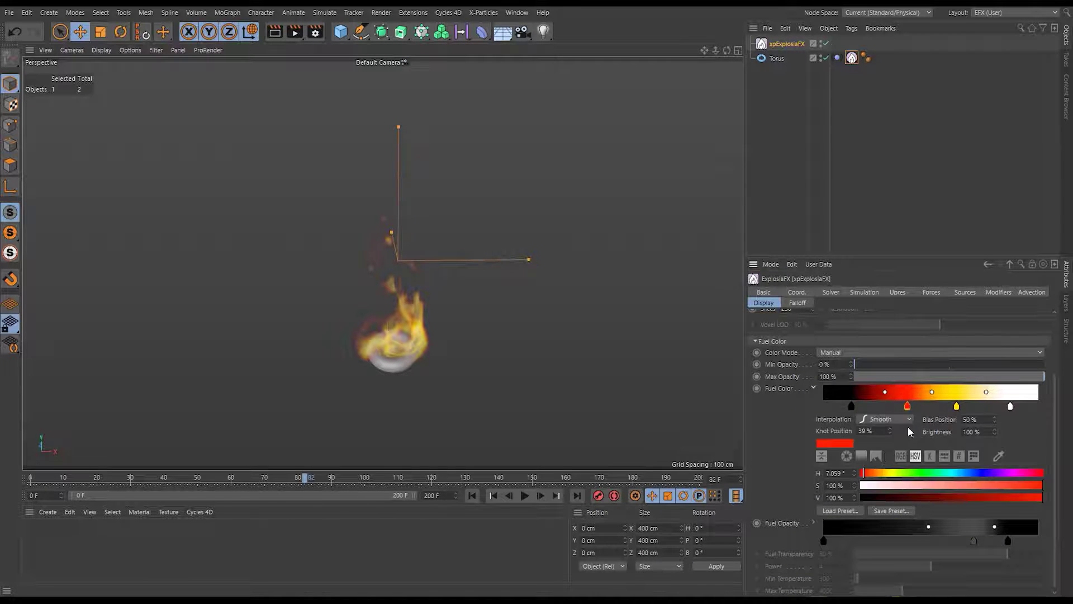
pyautogui.click(974, 472)
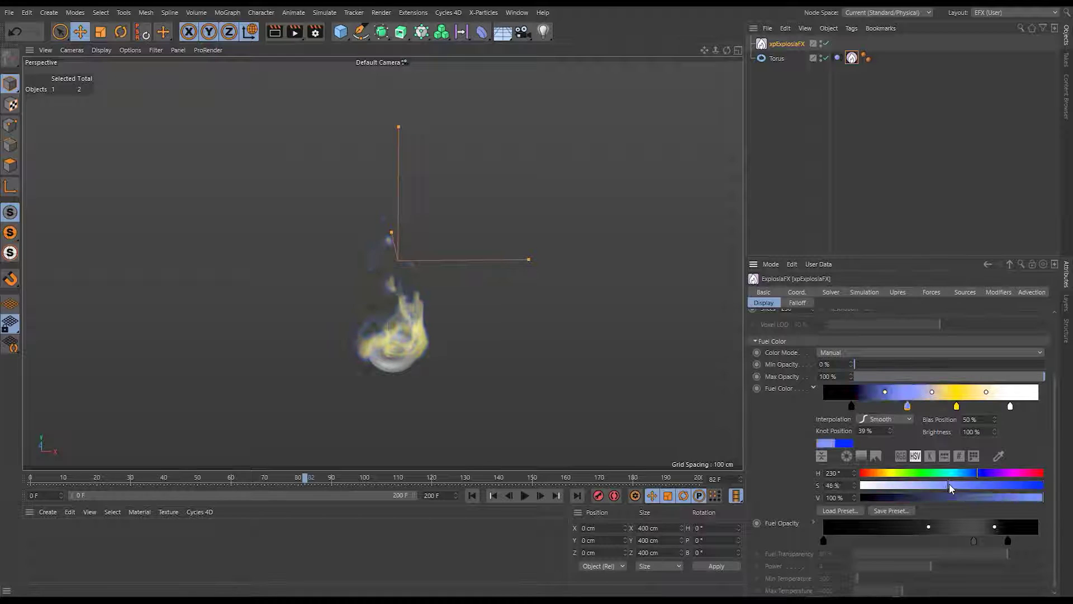
pyautogui.moveTo(956, 407); pyautogui.dragTo(1035, 407)
pyautogui.moveTo(851, 406); pyautogui.dragTo(807, 412)
pyautogui.moveTo(908, 406); pyautogui.dragTo(1045, 446)
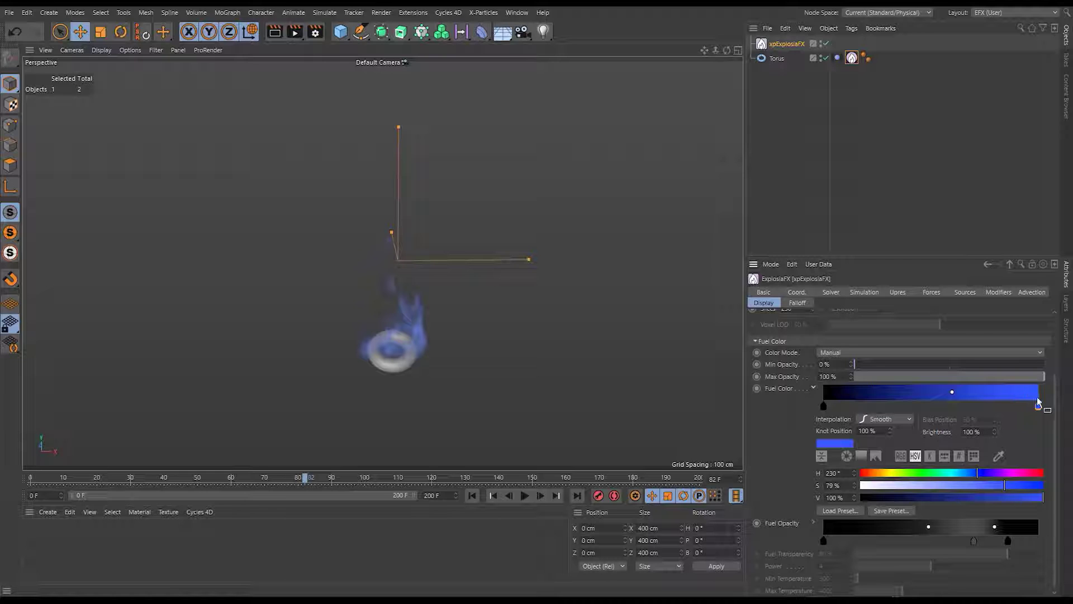
# Set the blue fuel knot's Brightness to 200%, then raise it to 500%.
pyautogui.doubleClick(979, 432)
pyautogui.write('200')
pyautogui.press('Return')
pyautogui.doubleClick(972, 431)
pyautogui.write('500')
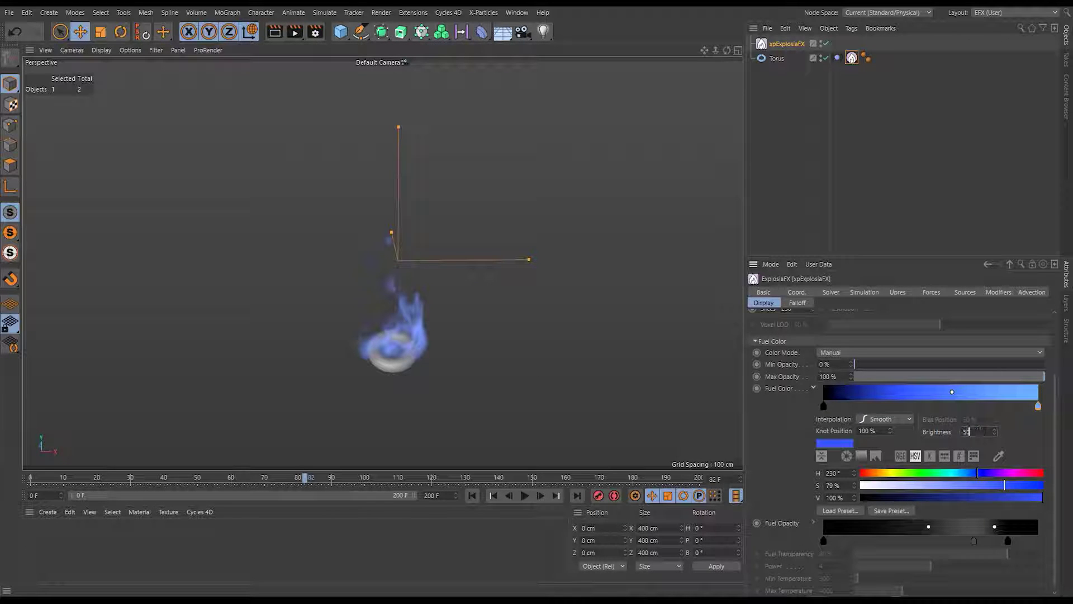
pyautogui.press('Return')
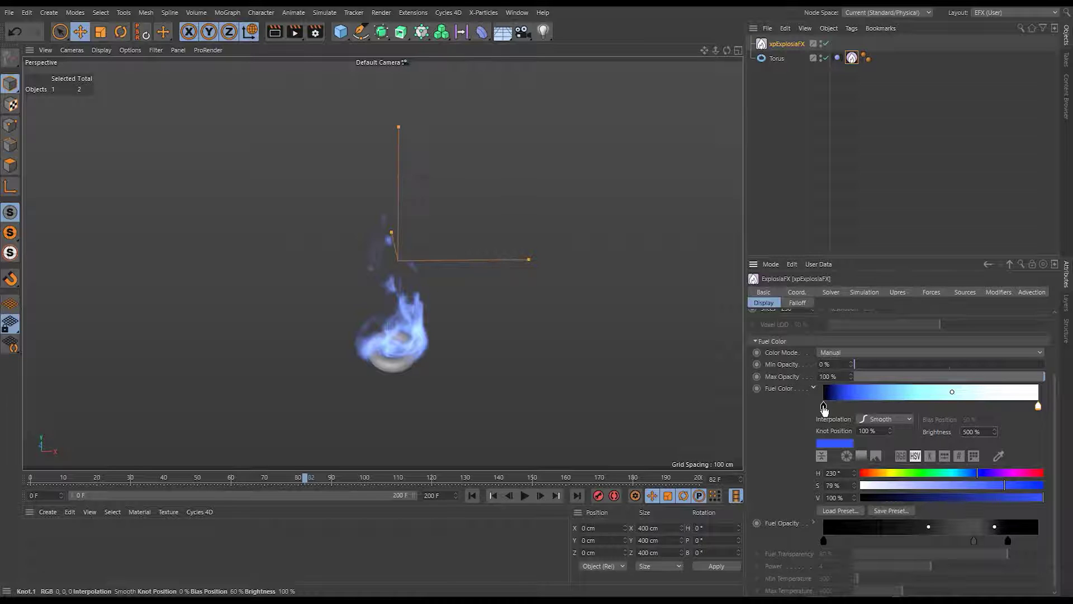
# Shift the fuel knots and give one knot hue 0°, saturation 61% and Brightness 150%.
pyautogui.moveTo(823, 405)
pyautogui.mouseDown()
pyautogui.moveTo(956, 404)
pyautogui.moveTo(826, 404)
pyautogui.mouseUp()
pyautogui.moveTo(893, 406); pyautogui.dragTo(930, 405)
pyautogui.moveTo(963, 473); pyautogui.dragTo(861, 473)
pyautogui.moveTo(955, 485)
pyautogui.mouseDown()
pyautogui.moveTo(1003, 486)
pyautogui.moveTo(972, 485)
pyautogui.mouseUp()
pyautogui.doubleClick(971, 431)
pyautogui.write('150')
pyautogui.press('Return')
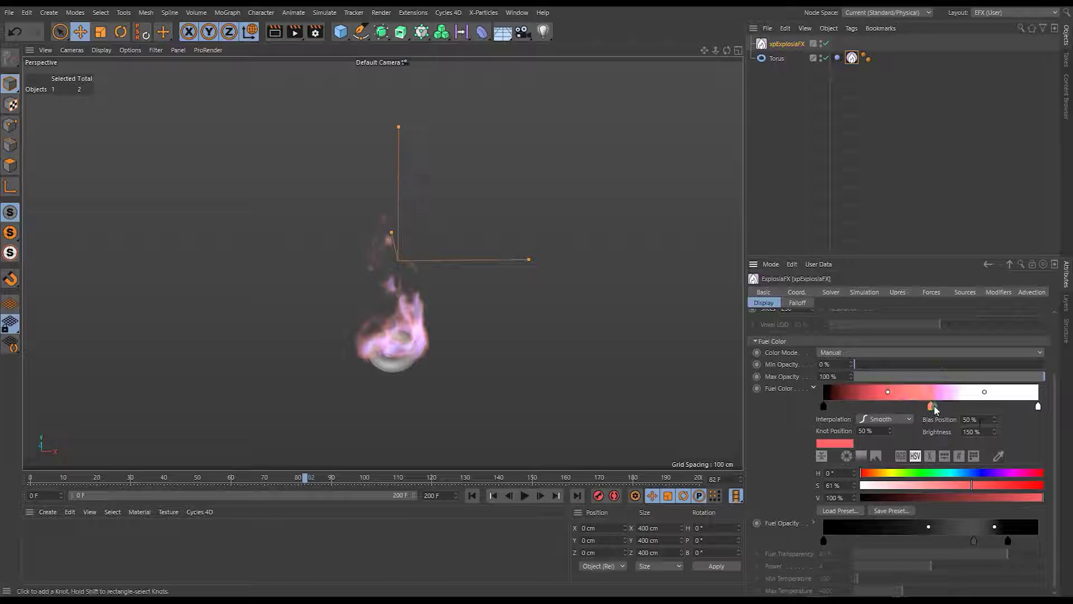
pyautogui.moveTo(931, 406); pyautogui.dragTo(874, 406)
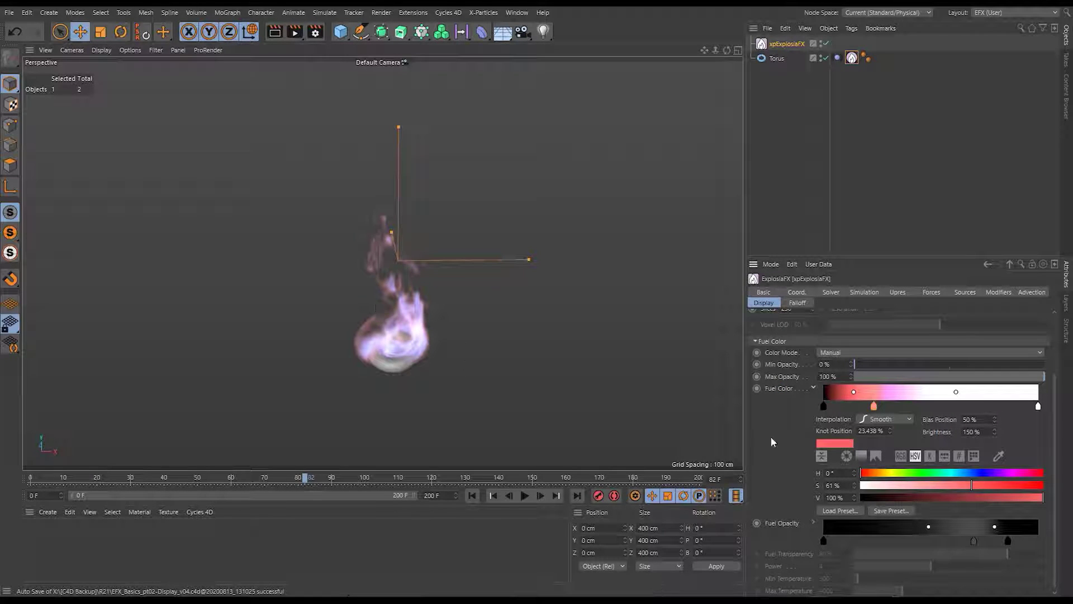
# Reset the Fuel Color gradient to its default black-red-yellow-white fire colours.
pyautogui.rightClick(783, 384)
pyautogui.click(822, 455)
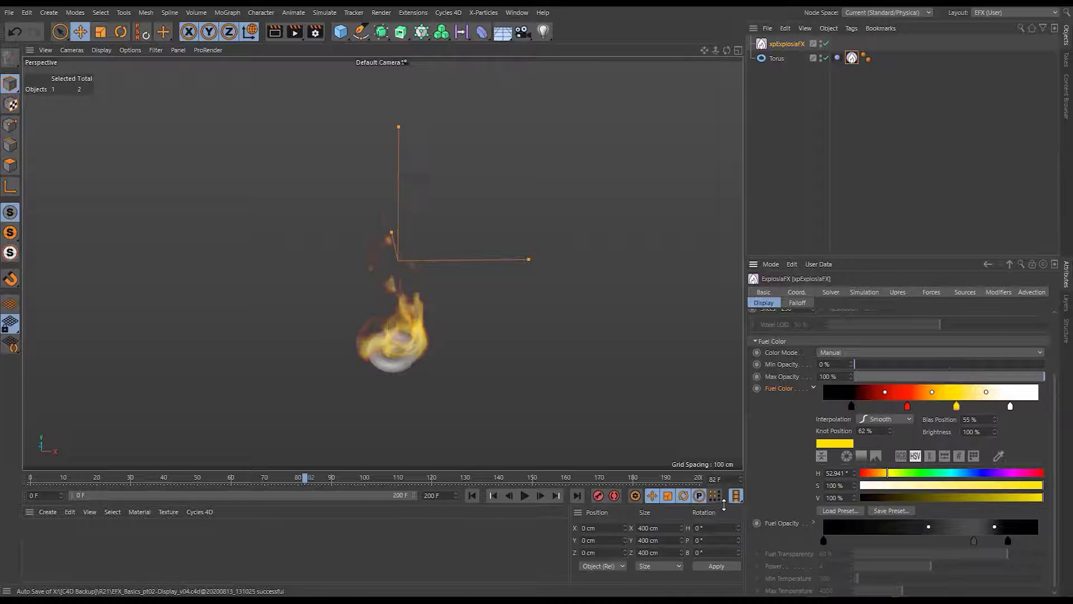
pyautogui.scroll(-1, 790, 440)
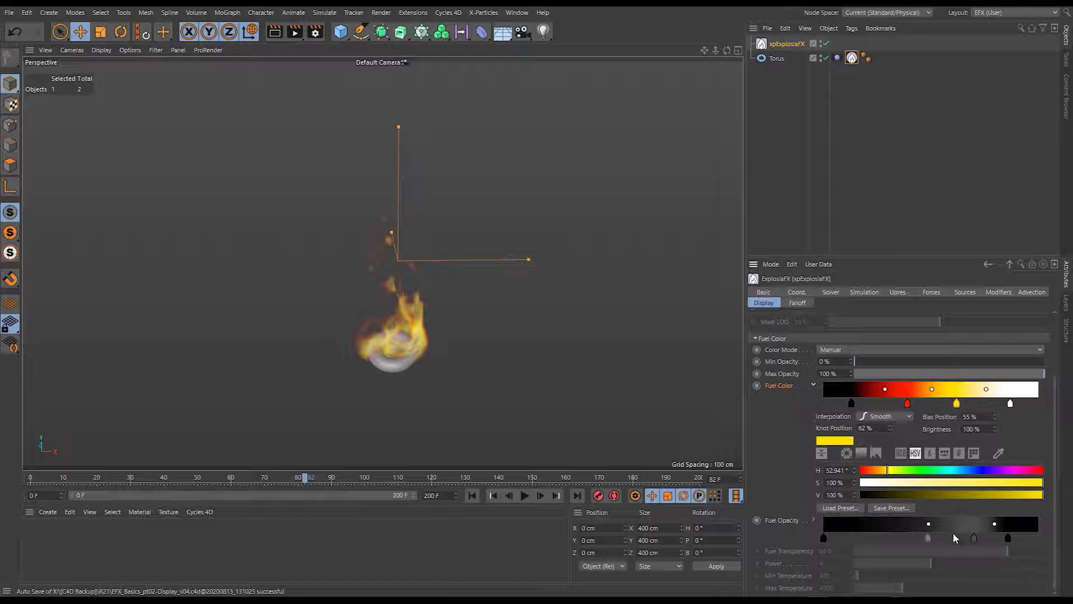
# Switch fuel Color Mode back to Blackbody and expose the Fuel Opacity knot settings.
pyautogui.click(812, 384)
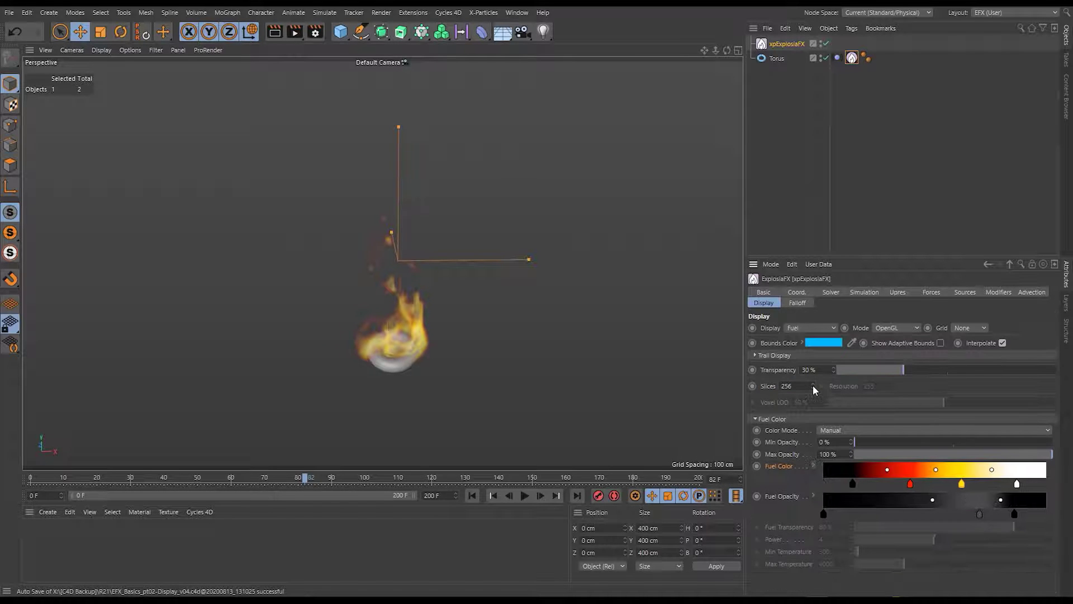
pyautogui.click(838, 430)
pyautogui.click(838, 442)
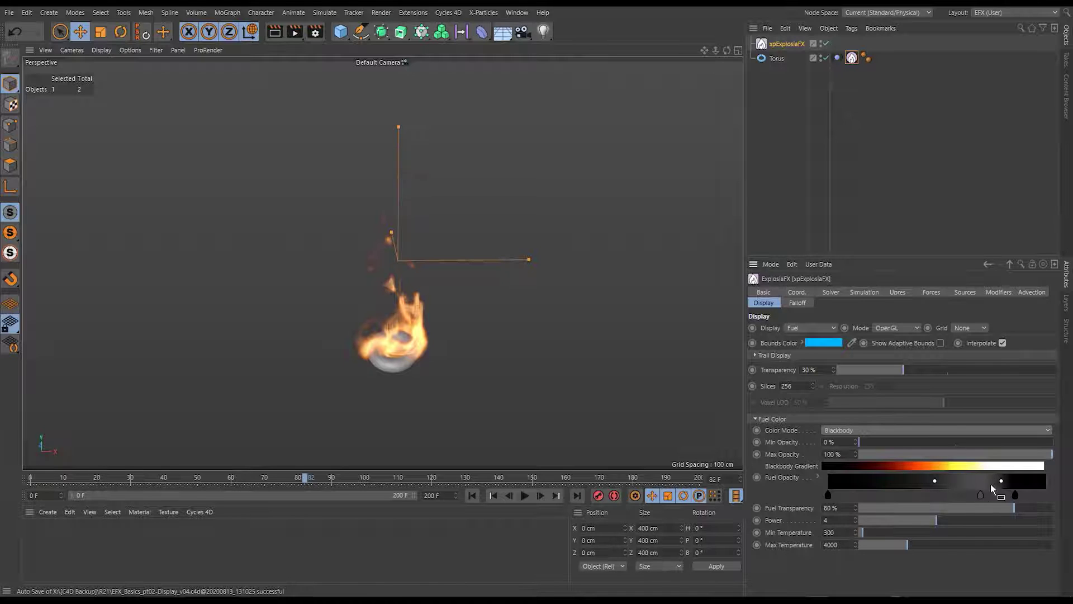
pyautogui.moveTo(1016, 496)
pyautogui.mouseDown()
pyautogui.moveTo(1041, 497)
pyautogui.moveTo(1016, 494)
pyautogui.mouseUp()
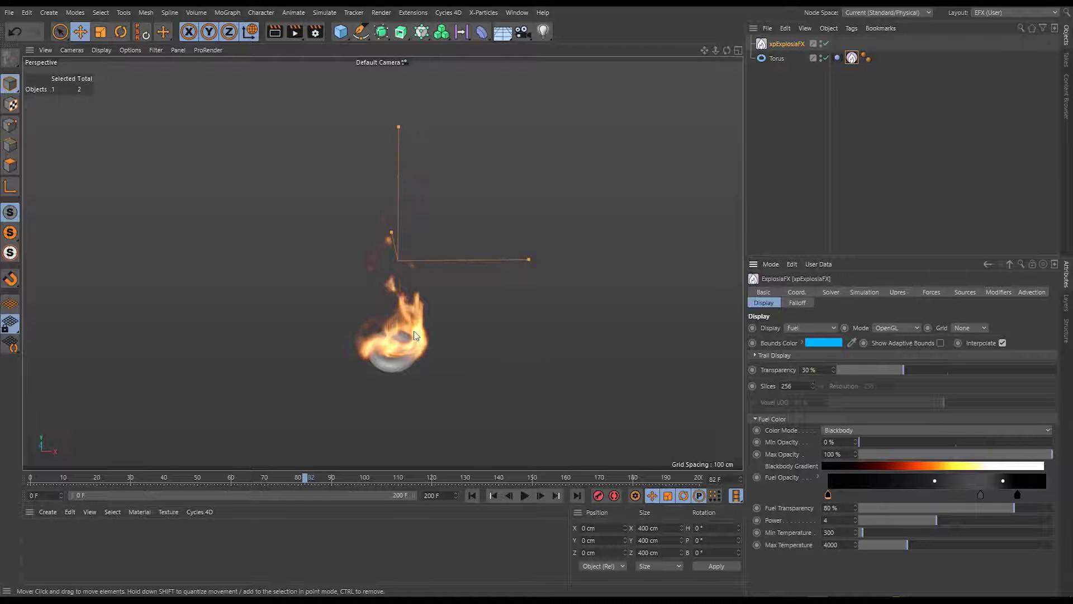
pyautogui.click(828, 494)
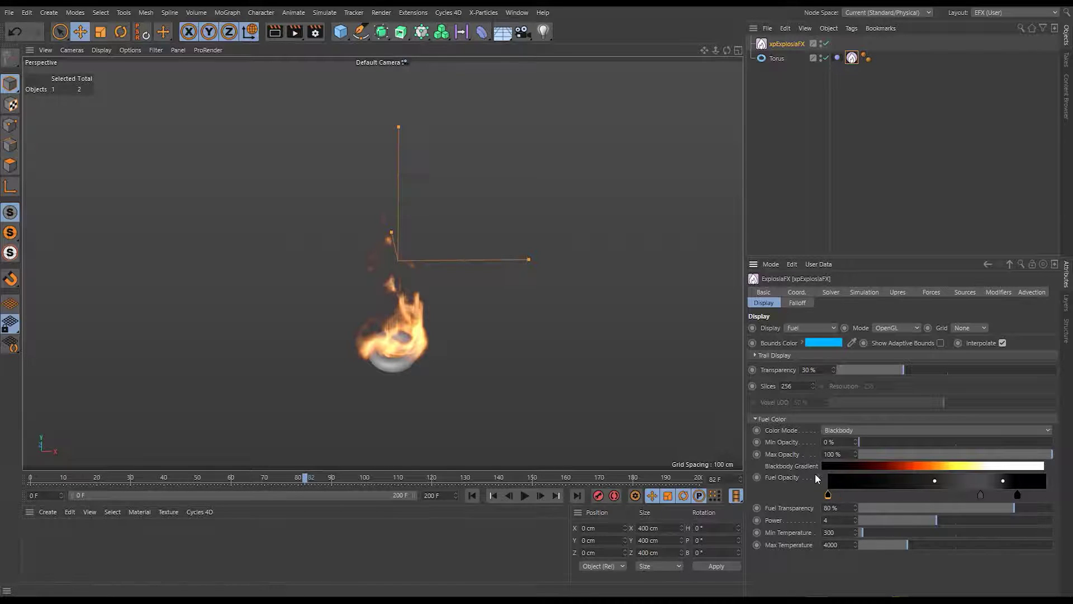
pyautogui.click(816, 477)
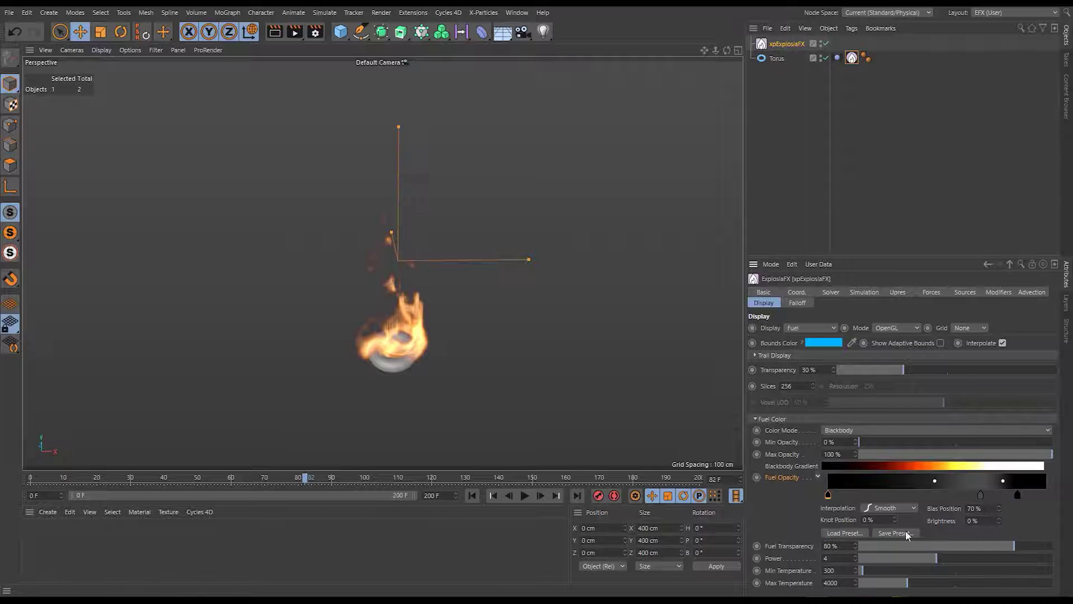
# Set the middle white Fuel Opacity knot's brightness to 100%.
pyautogui.click(980, 495)
pyautogui.moveTo(999, 522); pyautogui.dragTo(621, 386)
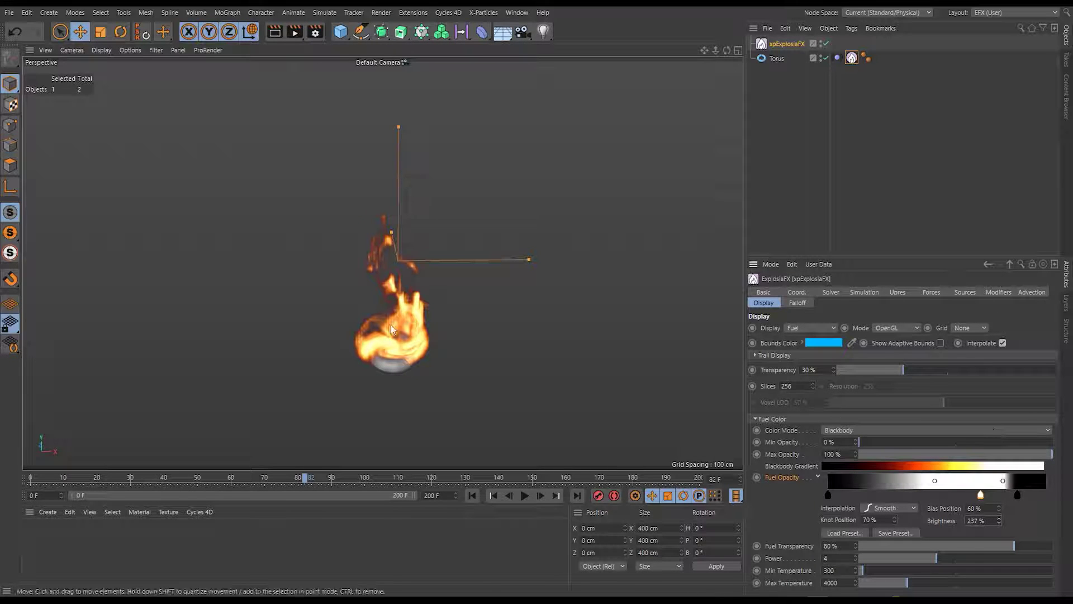
pyautogui.write('100')
pyautogui.press('Return')
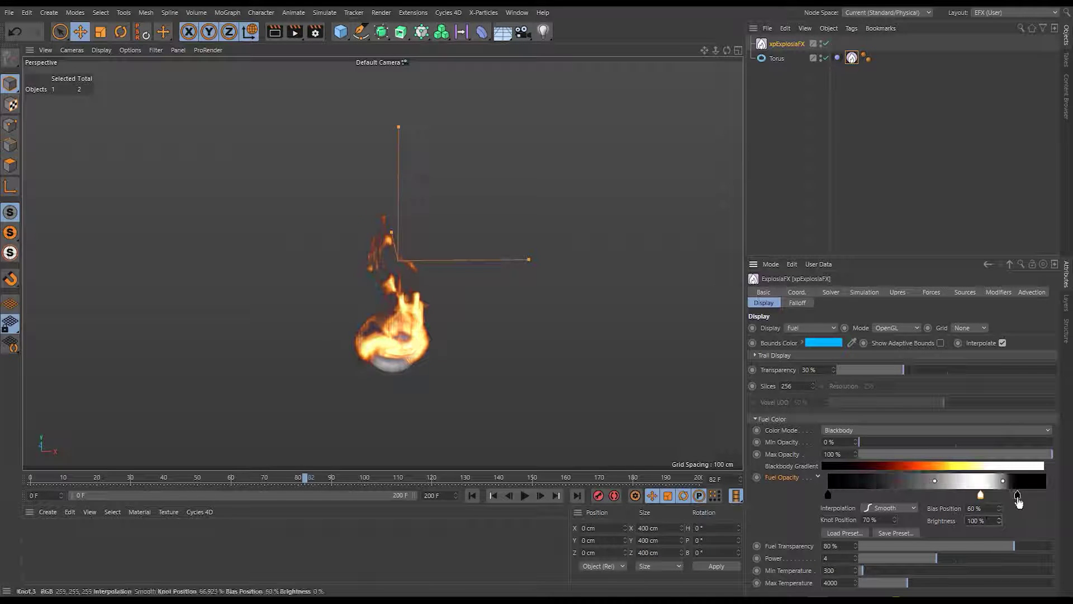
# Reposition the Fuel Opacity knots, pulling the black knot in to about 72%.
pyautogui.moveTo(1017, 494); pyautogui.dragTo(1048, 498)
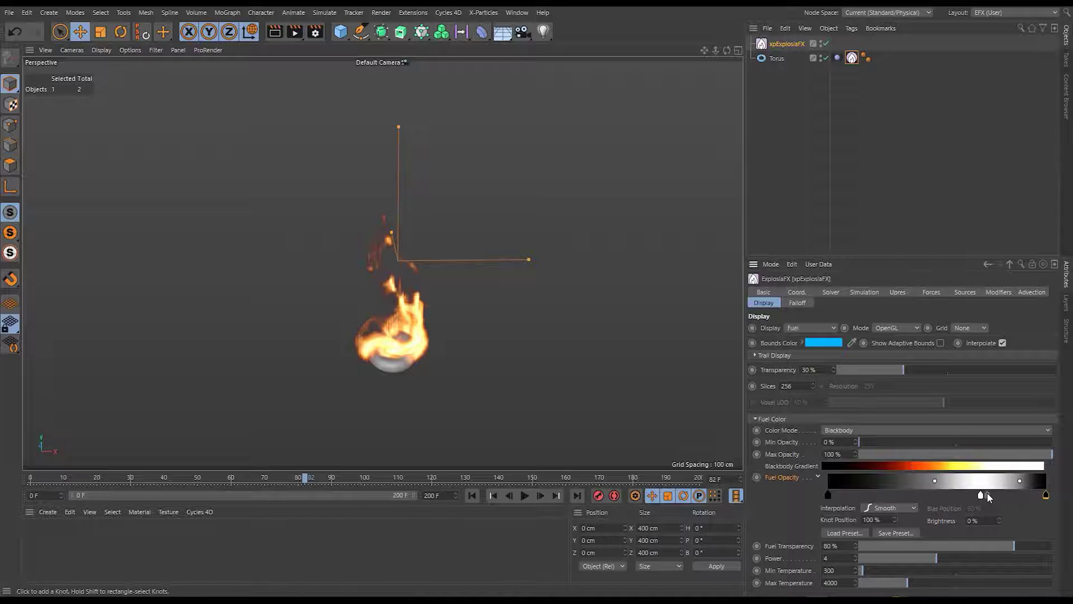
pyautogui.click(979, 495)
pyautogui.moveTo(979, 497); pyautogui.dragTo(981, 510)
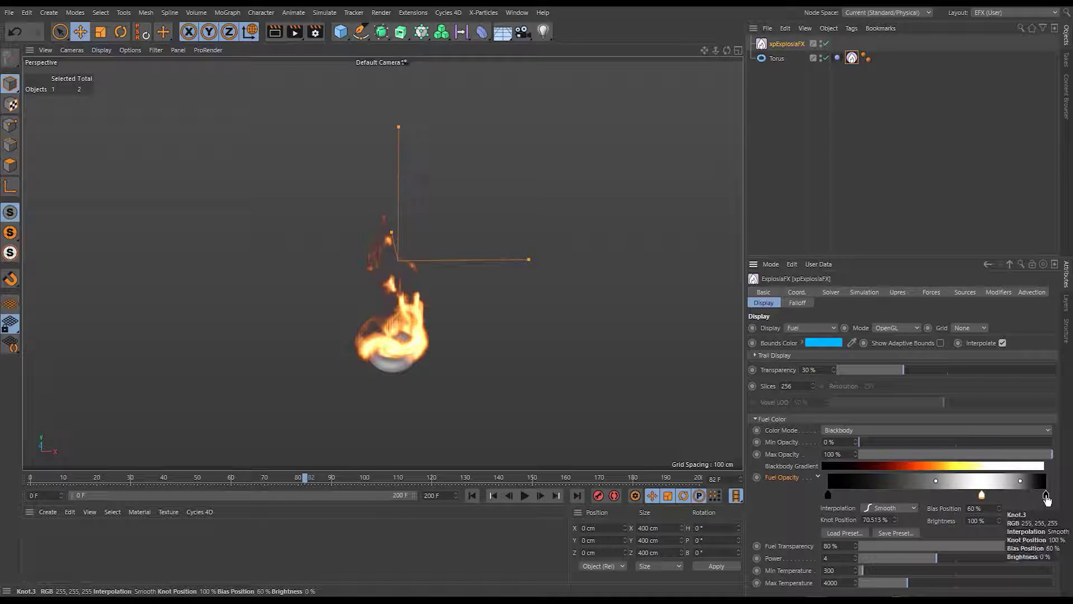
pyautogui.moveTo(1047, 497); pyautogui.dragTo(907, 495)
pyautogui.moveTo(1024, 495)
pyautogui.mouseDown()
pyautogui.moveTo(978, 496)
pyautogui.moveTo(1013, 495)
pyautogui.mouseUp()
pyautogui.moveTo(908, 497)
pyautogui.mouseDown()
pyautogui.moveTo(984, 496)
pyautogui.moveTo(880, 496)
pyautogui.moveTo(988, 495)
pyautogui.mouseUp()
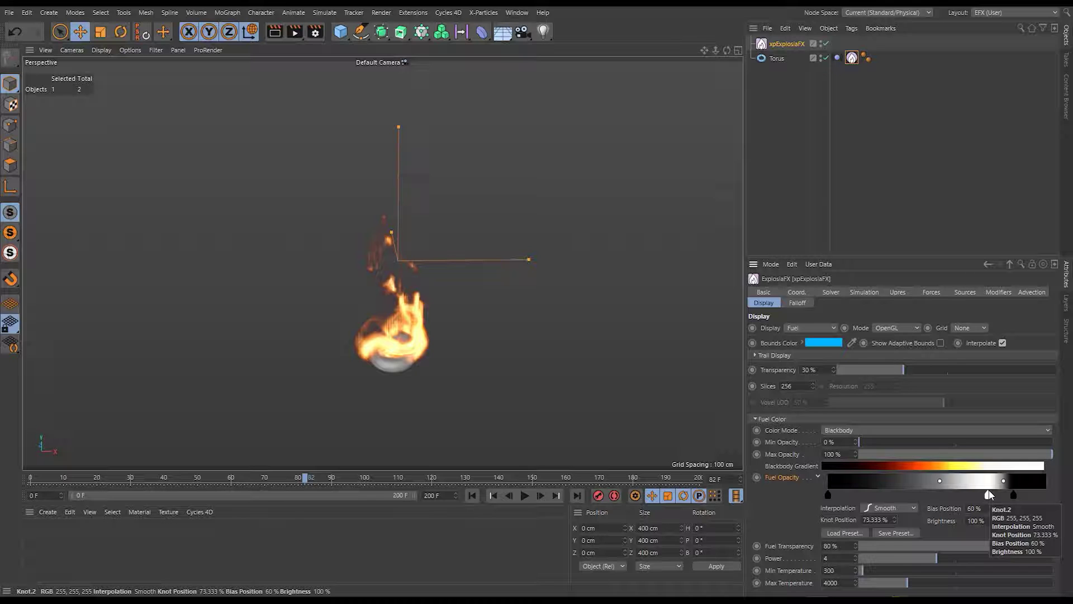
pyautogui.moveTo(1013, 494); pyautogui.dragTo(1044, 495)
# Reset the Fuel Opacity gradient, collapse the fuel groups, and set Display to Smoke.
pyautogui.rightClick(769, 482)
pyautogui.click(812, 458)
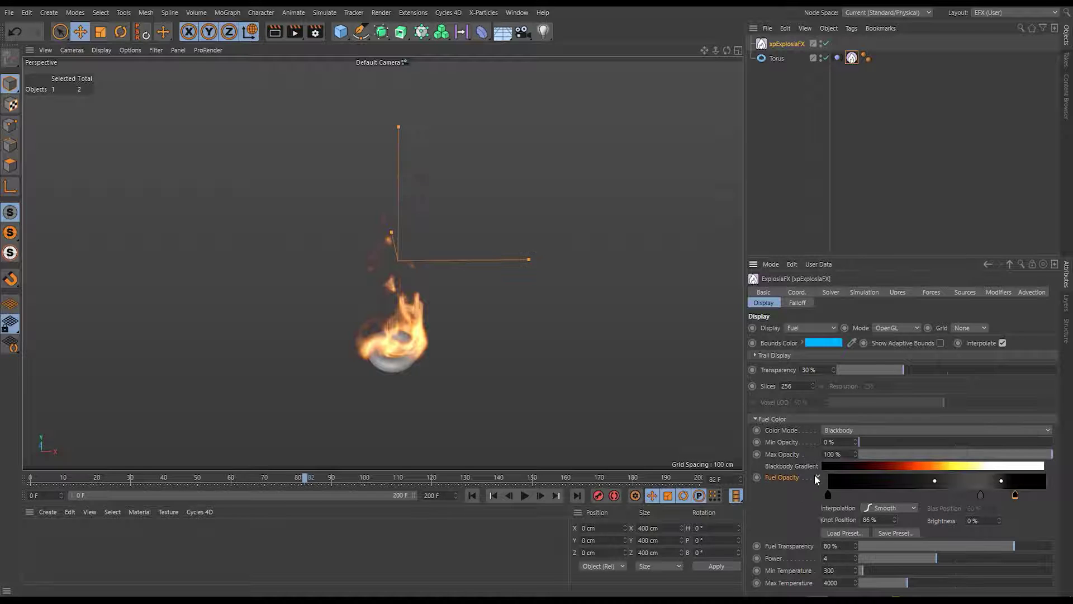
pyautogui.click(817, 477)
pyautogui.click(796, 418)
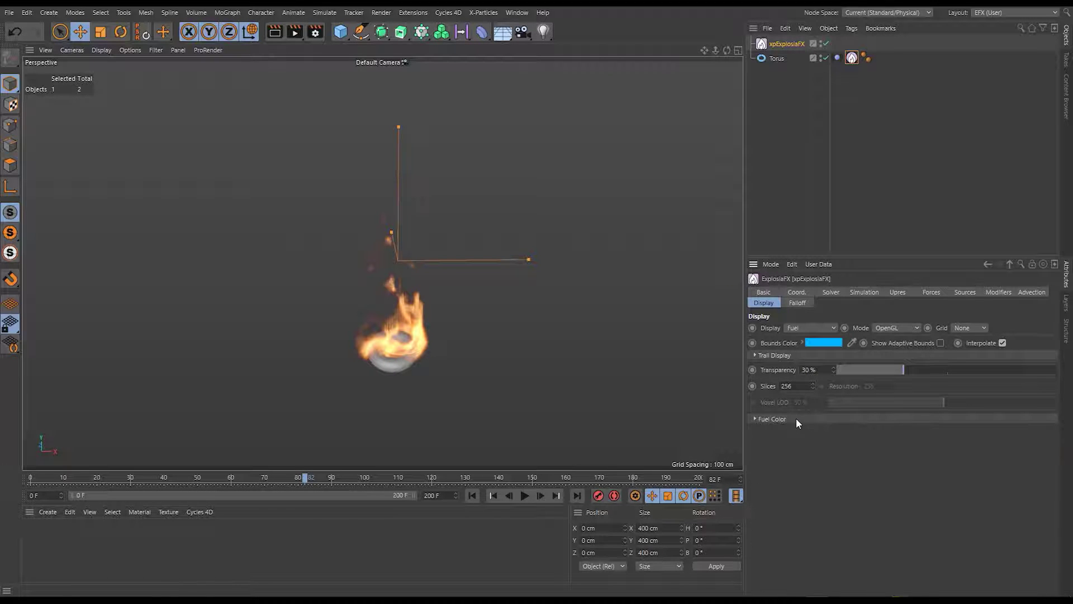
pyautogui.click(803, 328)
pyautogui.click(803, 351)
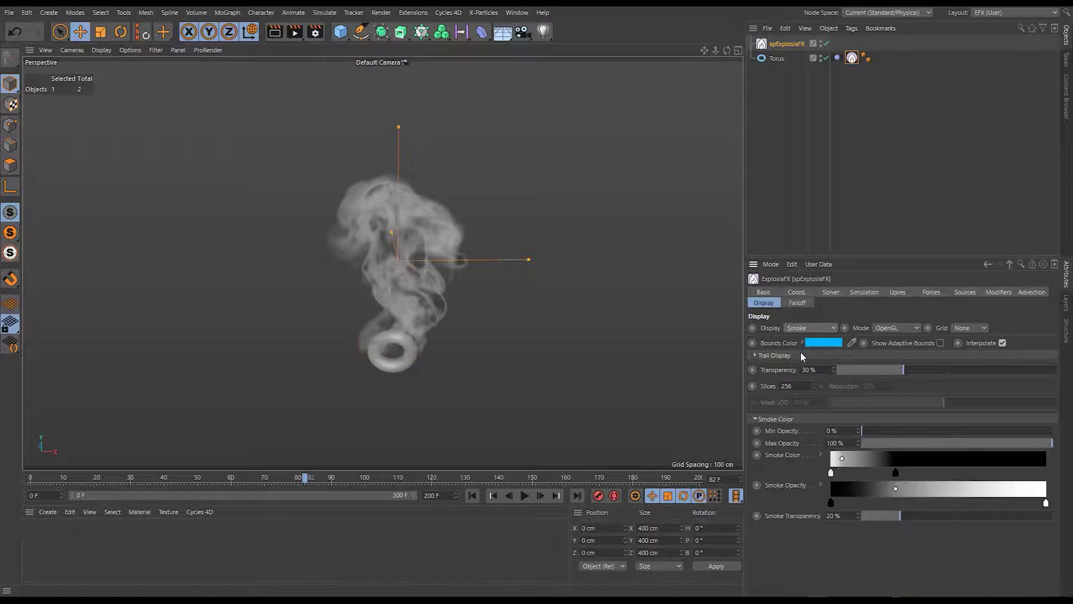
pyautogui.scroll(4, 392, 330)
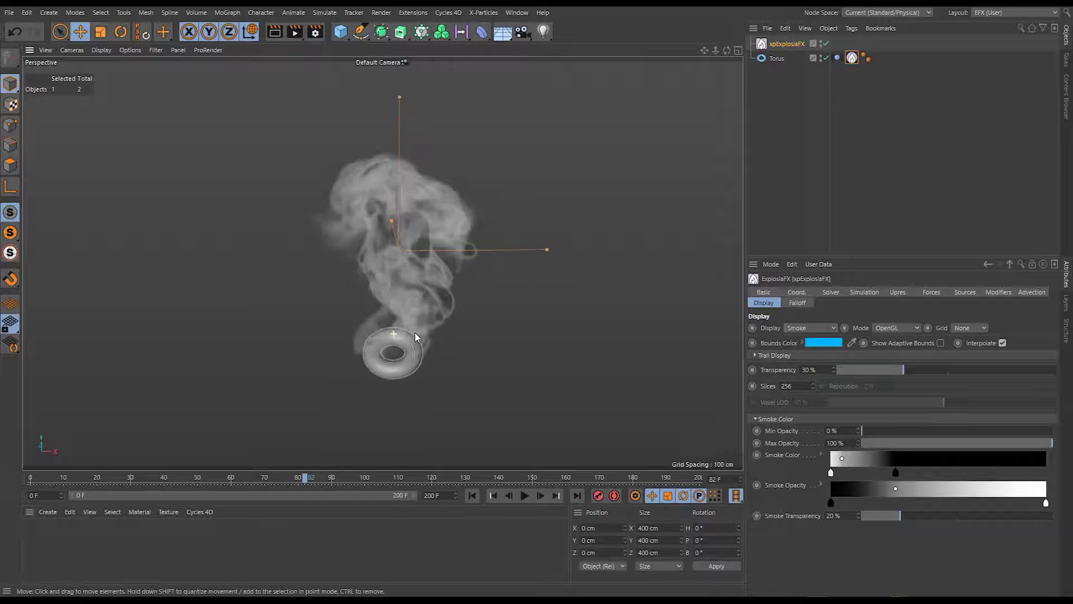
pyautogui.keyDown('alt'); pyautogui.moveTo(428, 348); pyautogui.dragTo(407, 199); pyautogui.keyUp('alt')
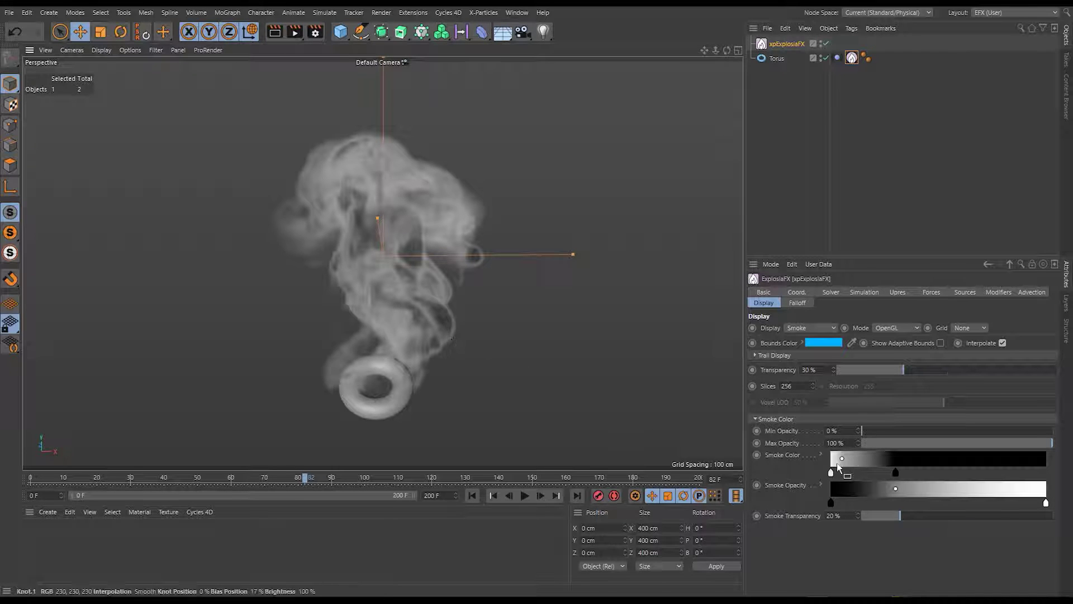
# Reshape the Smoke Color gradient knots and reset Smoke Transparency to 20%.
pyautogui.moveTo(831, 472); pyautogui.dragTo(1046, 473)
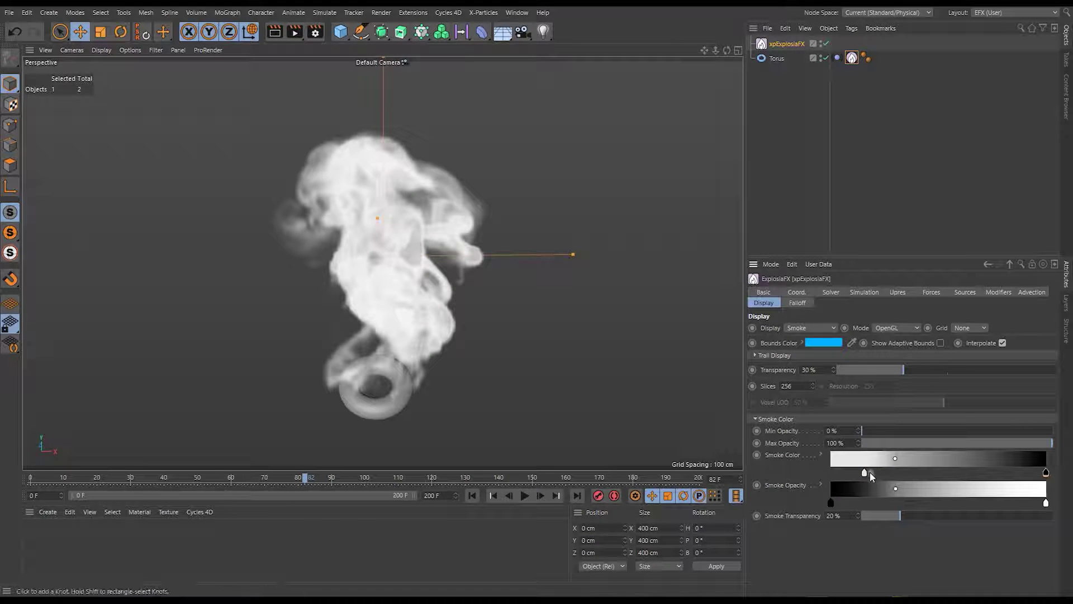
pyautogui.moveTo(864, 472); pyautogui.dragTo(946, 473)
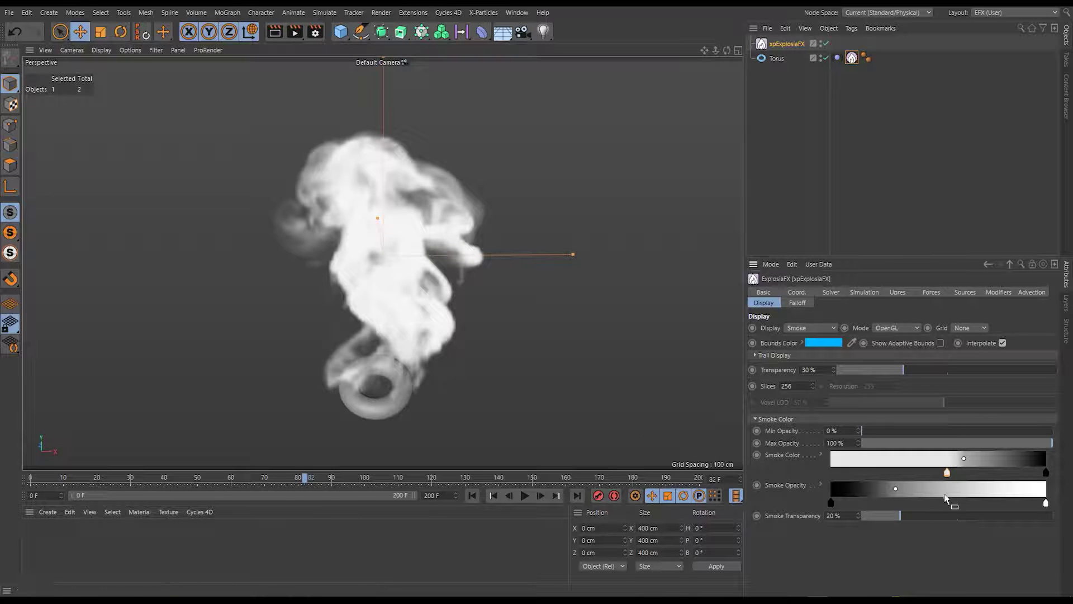
pyautogui.moveTo(918, 514); pyautogui.dragTo(890, 514)
pyautogui.click(833, 515)
pyautogui.rightClick(782, 514)
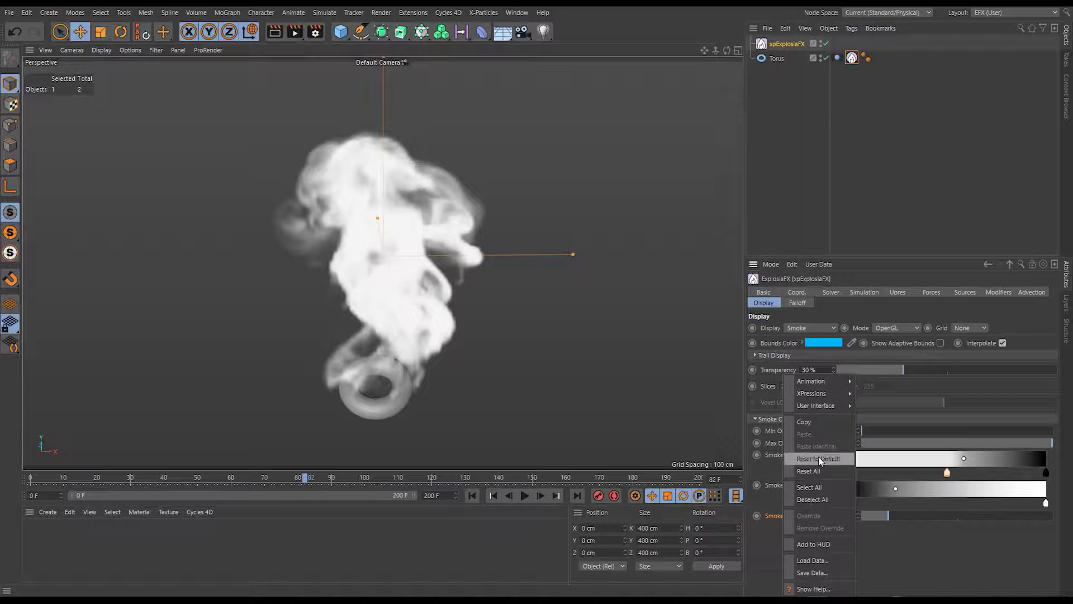
pyautogui.click(818, 456)
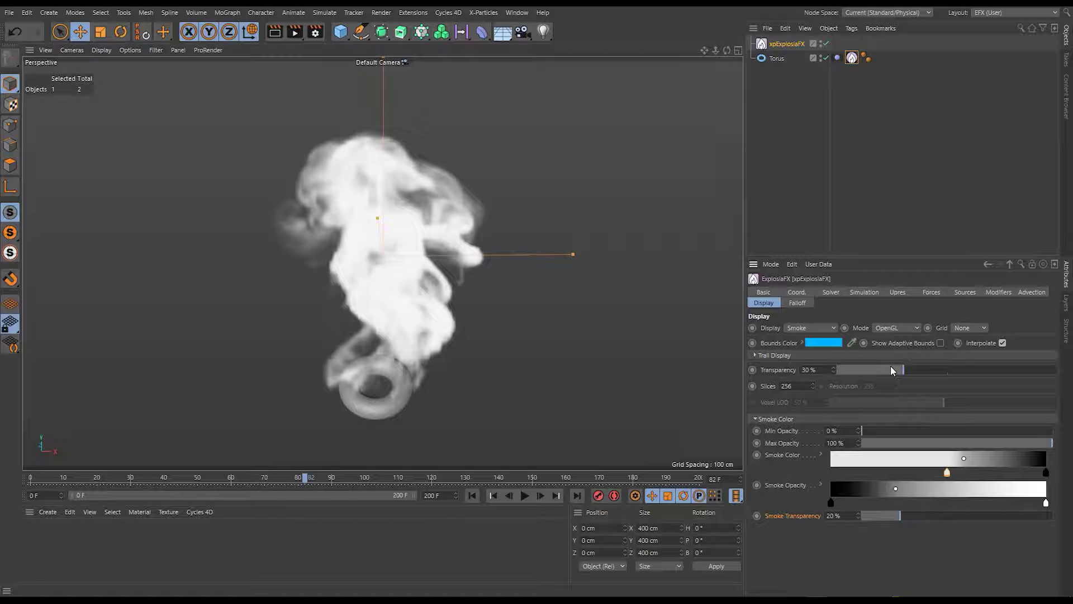
pyautogui.moveTo(942, 473); pyautogui.dragTo(831, 473)
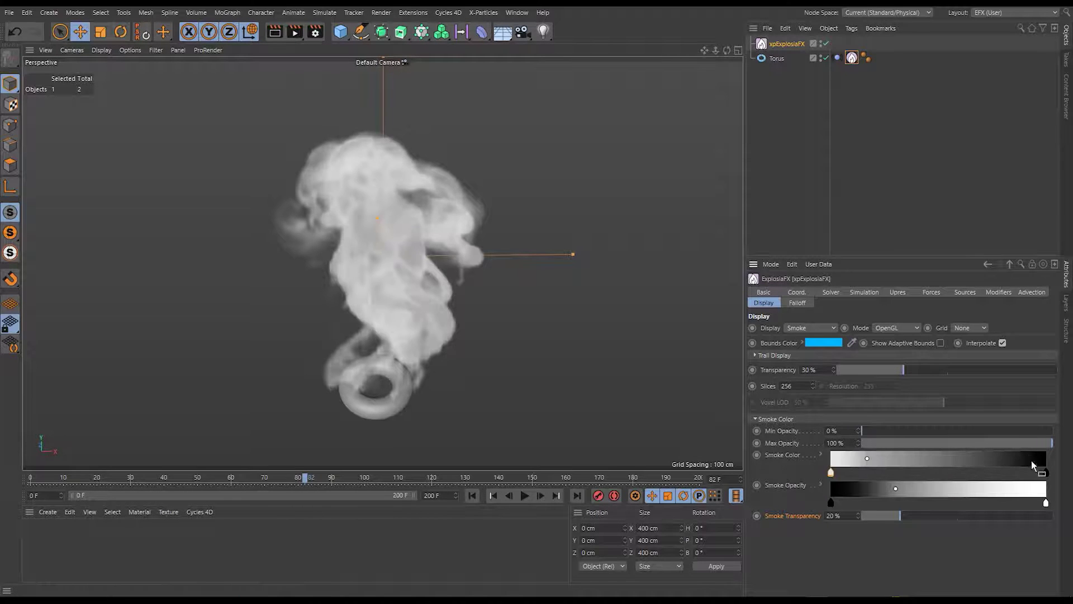
pyautogui.moveTo(1045, 472); pyautogui.dragTo(907, 471)
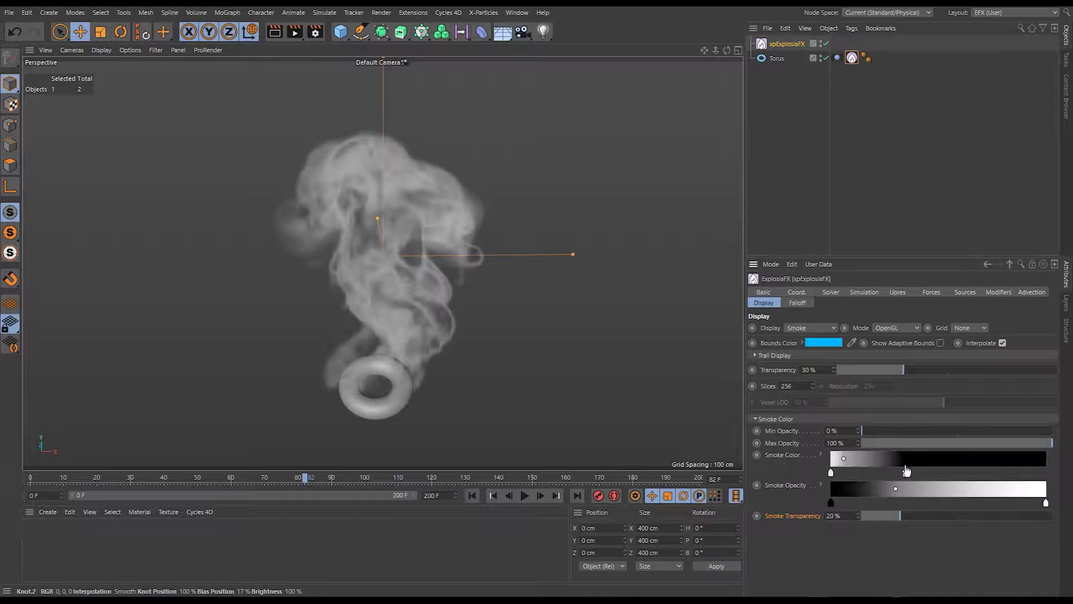
# Apply the Heat 2 preset to Smoke Color and invert it to fire tones.
pyautogui.click(820, 454)
pyautogui.scroll(-1, 792, 456)
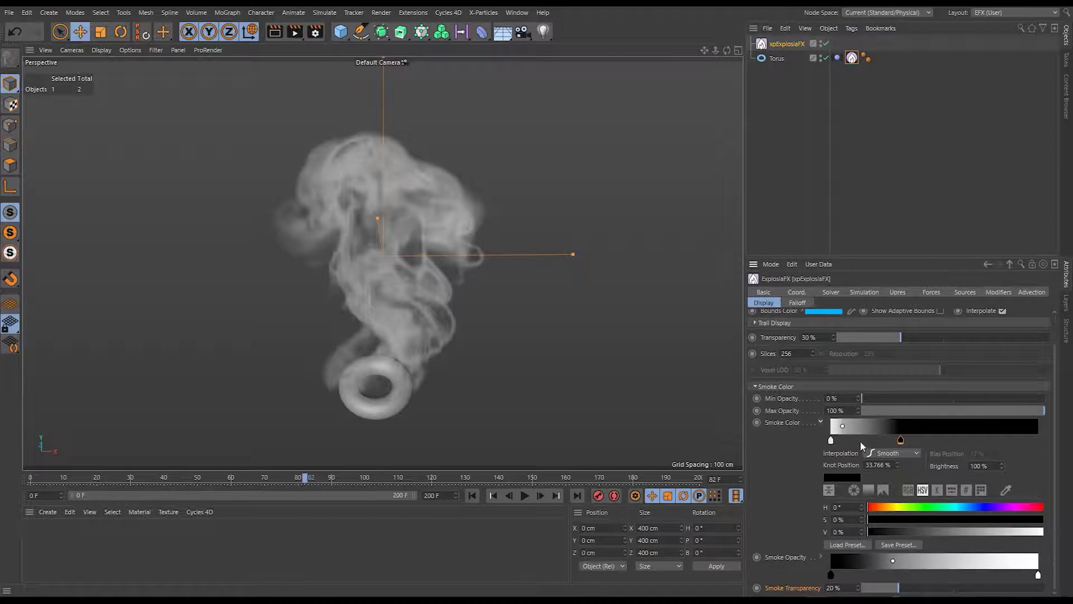
pyautogui.click(834, 544)
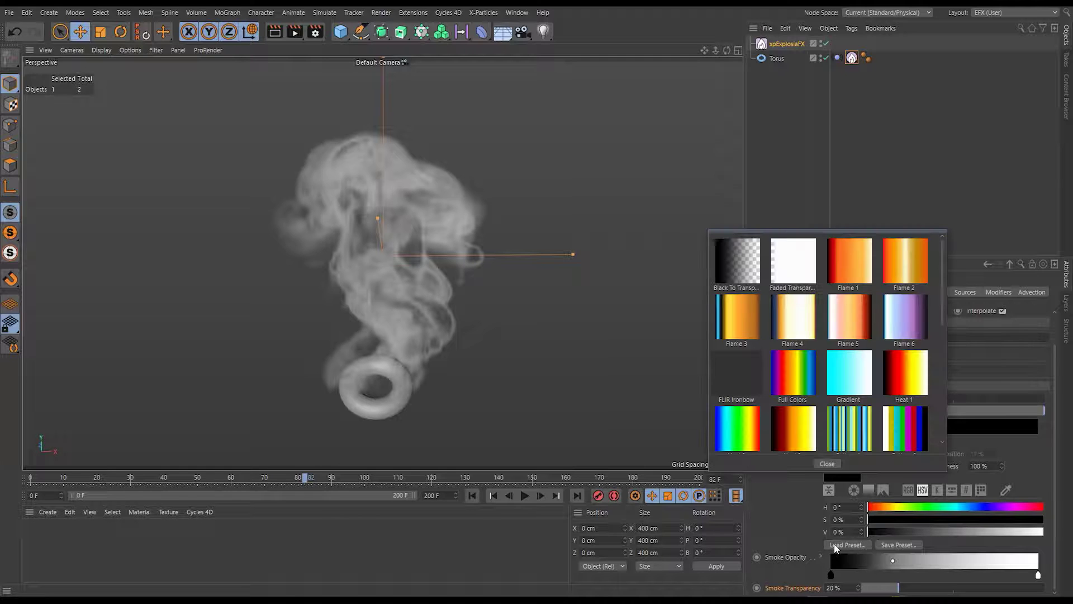
pyautogui.click(743, 437)
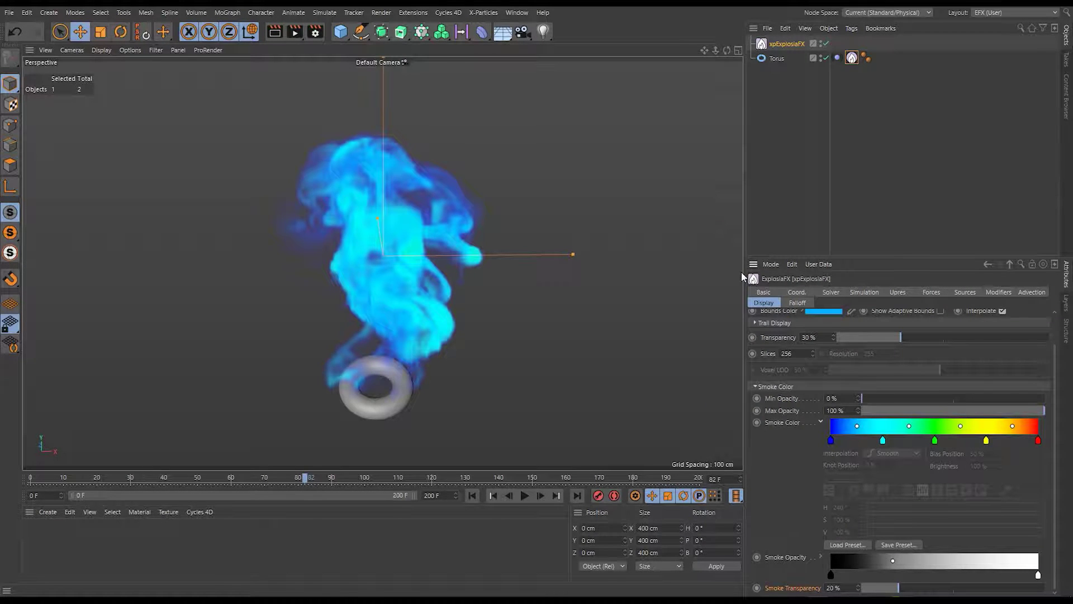
pyautogui.rightClick(837, 429)
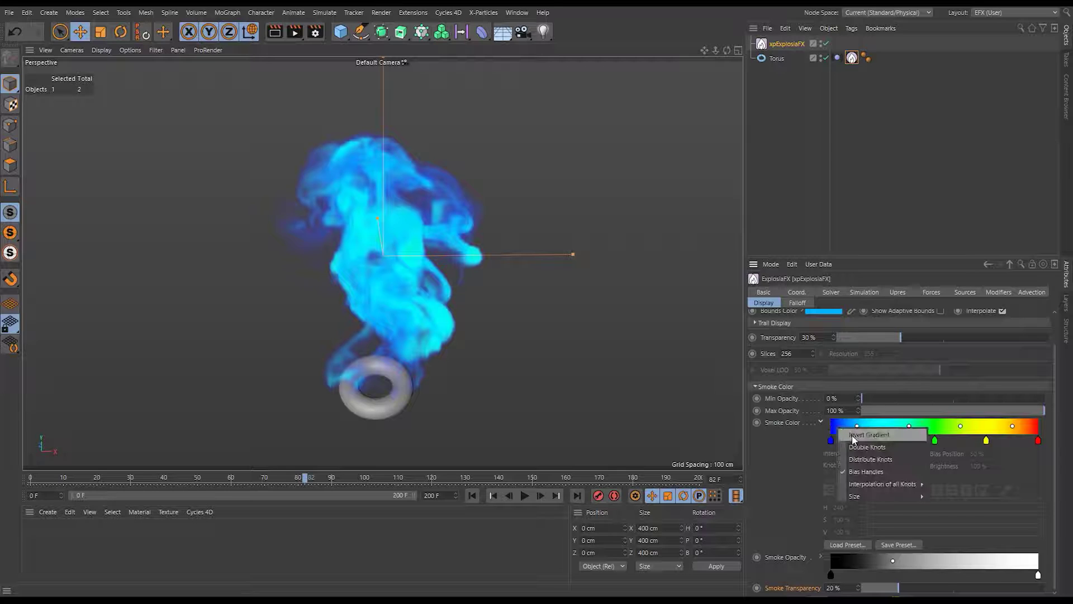
pyautogui.click(852, 435)
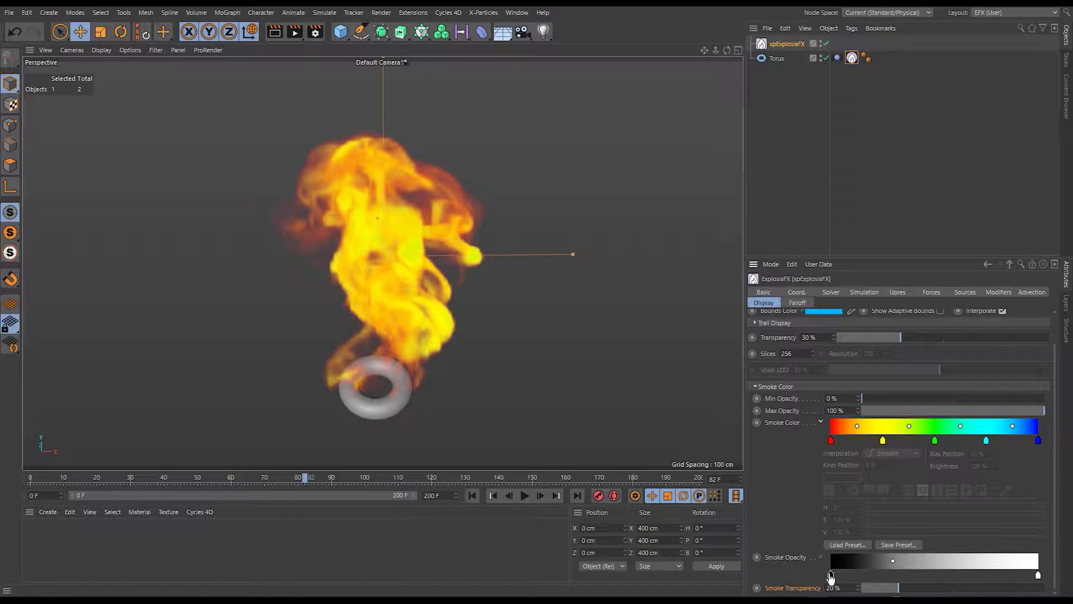
# Reshape the Smoke Opacity knots to make dense fire more opaque and thin areas fainter.
pyautogui.moveTo(831, 576)
pyautogui.mouseDown()
pyautogui.moveTo(901, 576)
pyautogui.moveTo(844, 576)
pyautogui.moveTo(851, 571)
pyautogui.mouseUp()
pyautogui.moveTo(1037, 575)
pyautogui.mouseDown()
pyautogui.moveTo(866, 574)
pyautogui.moveTo(965, 570)
pyautogui.moveTo(951, 561)
pyautogui.moveTo(1038, 574)
pyautogui.mouseUp()
pyautogui.moveTo(829, 574)
pyautogui.mouseDown()
pyautogui.moveTo(884, 575)
pyautogui.moveTo(831, 574)
pyautogui.mouseUp()
# Invert Smoke Color back to blue, move the blue knot to about 12%, and select the cyan knot.
pyautogui.click(821, 423)
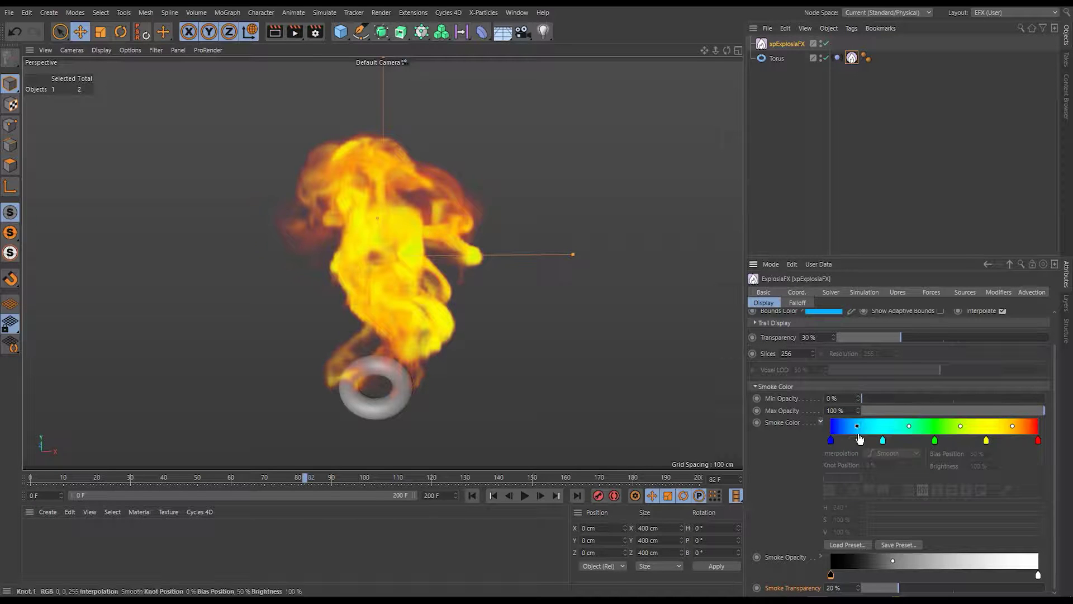
pyautogui.click(856, 437)
pyautogui.moveTo(831, 440); pyautogui.dragTo(897, 440)
pyautogui.click(883, 440)
pyautogui.scroll(2, 786, 523)
pyautogui.click(793, 418)
# Reset Smoke Color to its default gradient.
pyautogui.click(794, 417)
pyautogui.rightClick(796, 456)
pyautogui.click(823, 458)
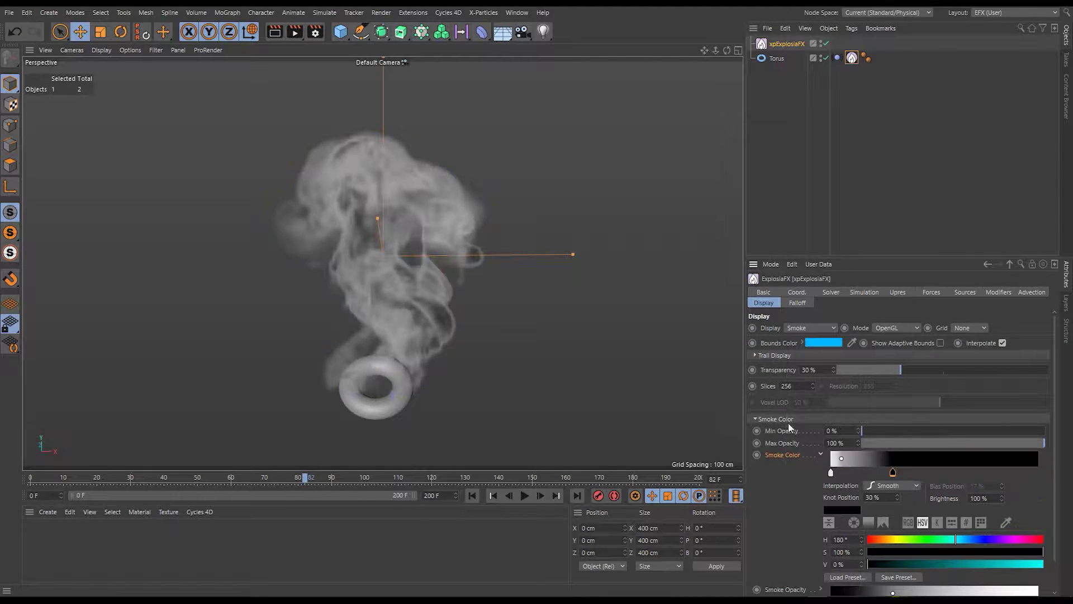
pyautogui.click(789, 417)
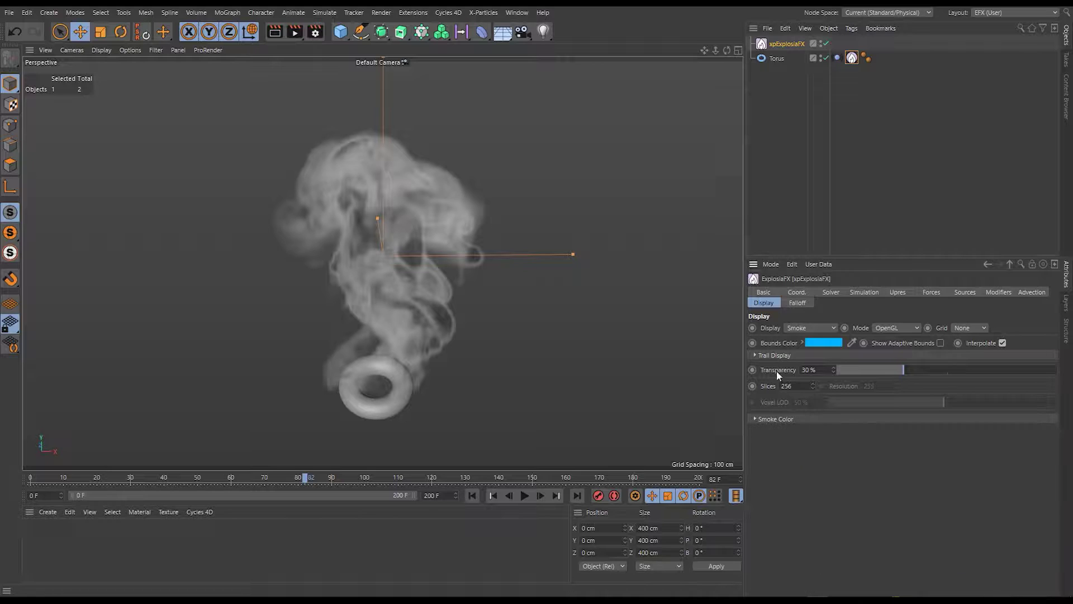
# Switch the display to Temperature and shift the blue temperature knot inward.
pyautogui.click(805, 328)
pyautogui.click(808, 336)
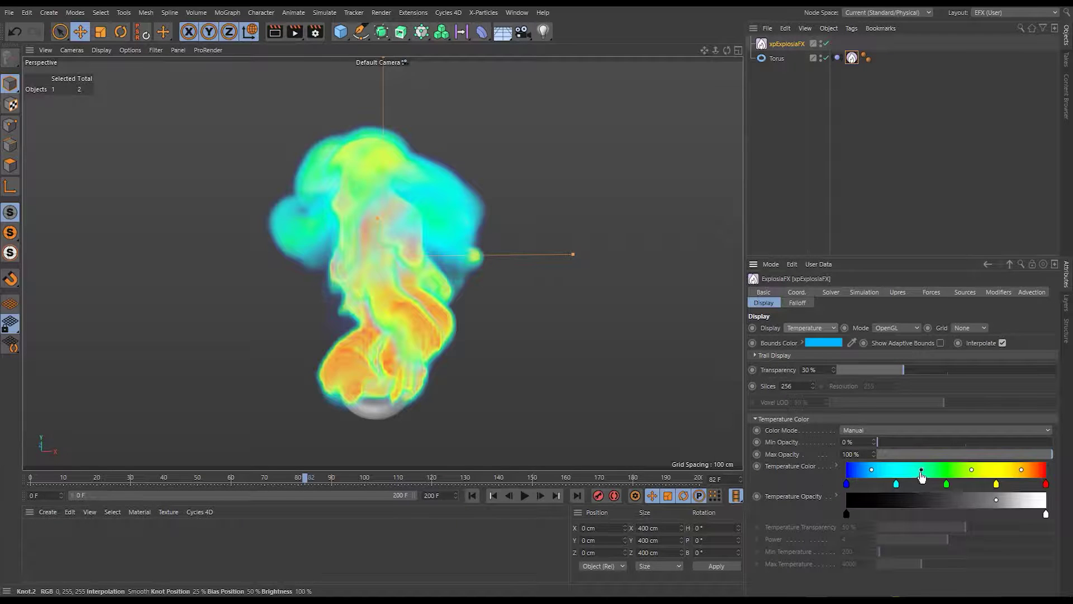
pyautogui.moveTo(846, 484)
pyautogui.mouseDown()
pyautogui.moveTo(1047, 484)
pyautogui.moveTo(846, 484)
pyautogui.mouseUp()
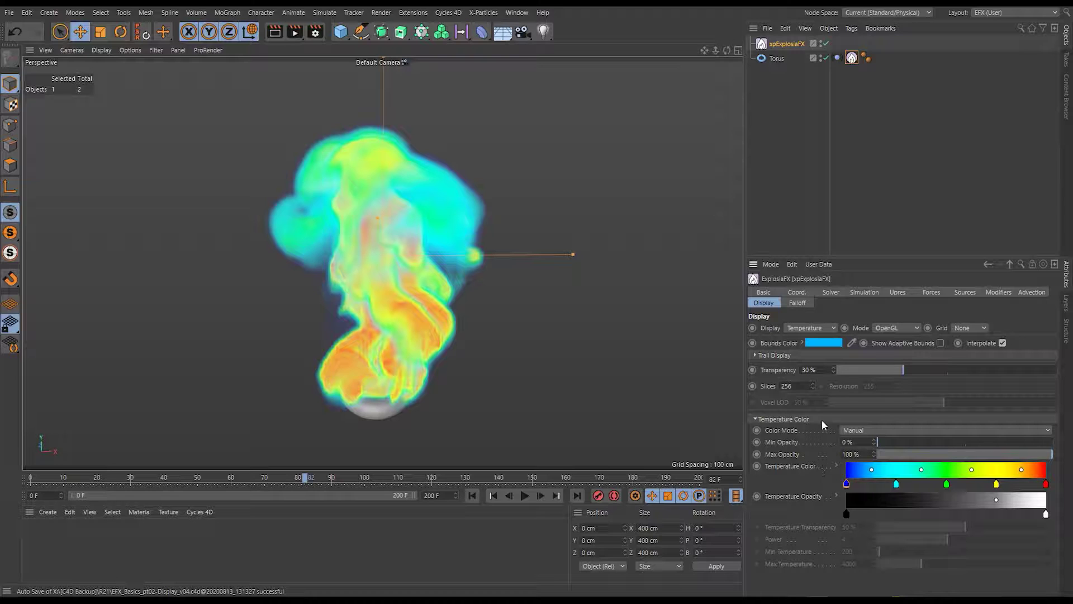
# Display Speed and give Speed Color a blue-to-red rainbow preset gradient.
pyautogui.click(799, 327)
pyautogui.click(800, 400)
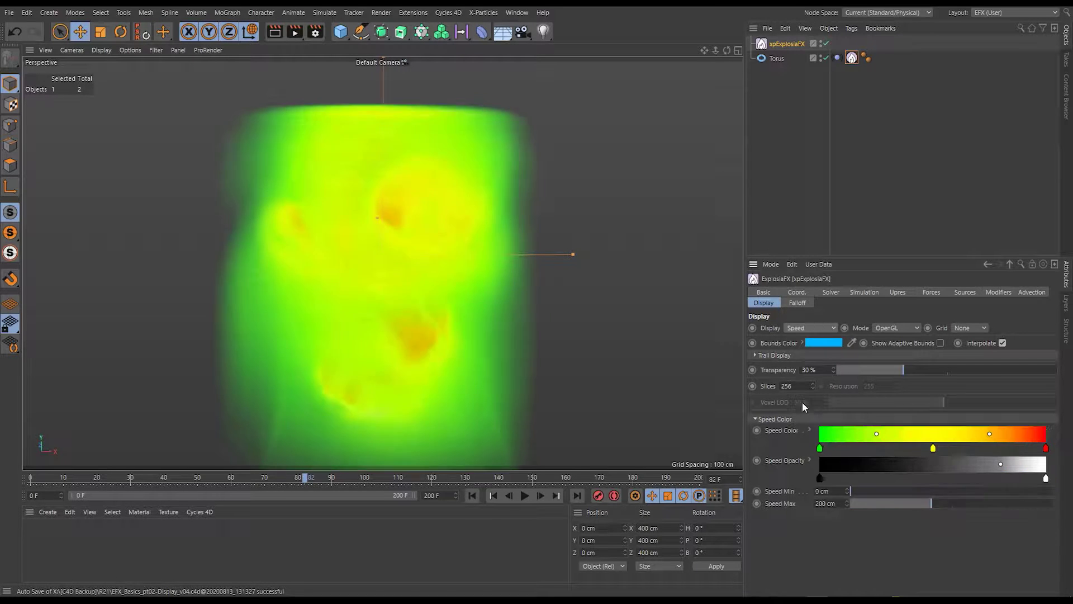
pyautogui.moveTo(819, 448)
pyautogui.mouseDown()
pyautogui.moveTo(901, 448)
pyautogui.moveTo(813, 456)
pyautogui.mouseUp()
pyautogui.click(809, 430)
pyautogui.click(836, 551)
pyautogui.click(757, 424)
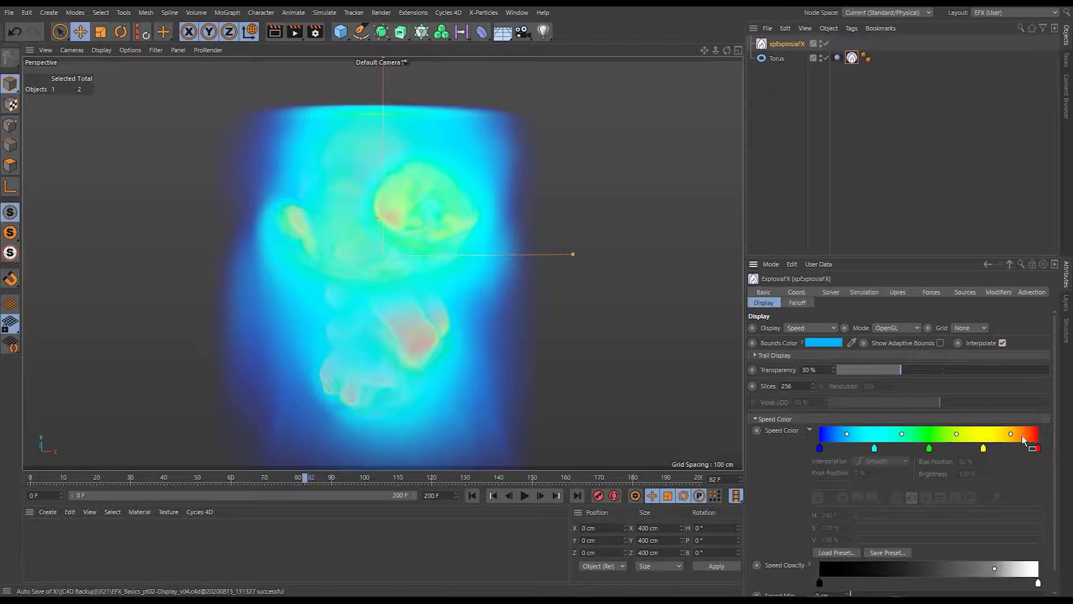
pyautogui.click(809, 429)
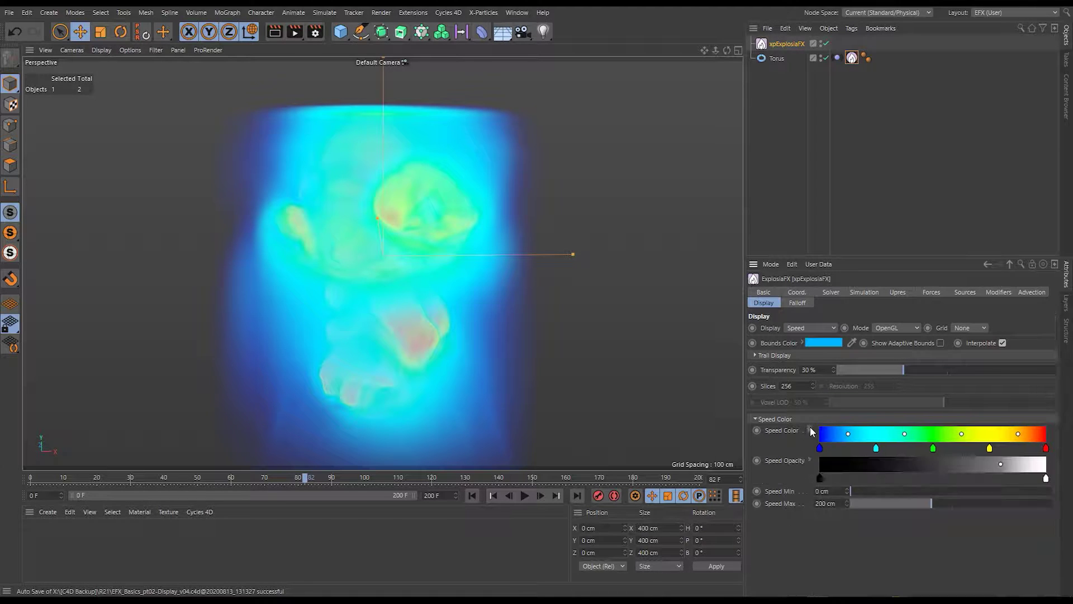
# Drag the Speed Opacity start knot right to hide slow smoke, then play the simulation.
pyautogui.moveTo(820, 478)
pyautogui.mouseDown()
pyautogui.moveTo(876, 481)
pyautogui.moveTo(826, 478)
pyautogui.moveTo(867, 479)
pyautogui.mouseUp()
pyautogui.click(809, 460)
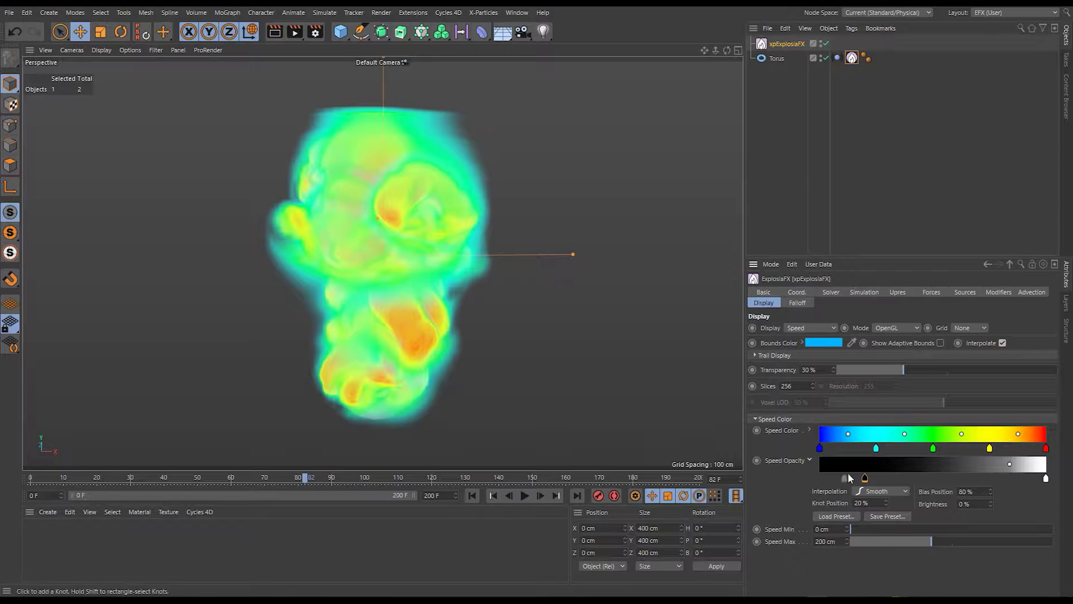
pyautogui.moveTo(864, 478); pyautogui.dragTo(962, 478)
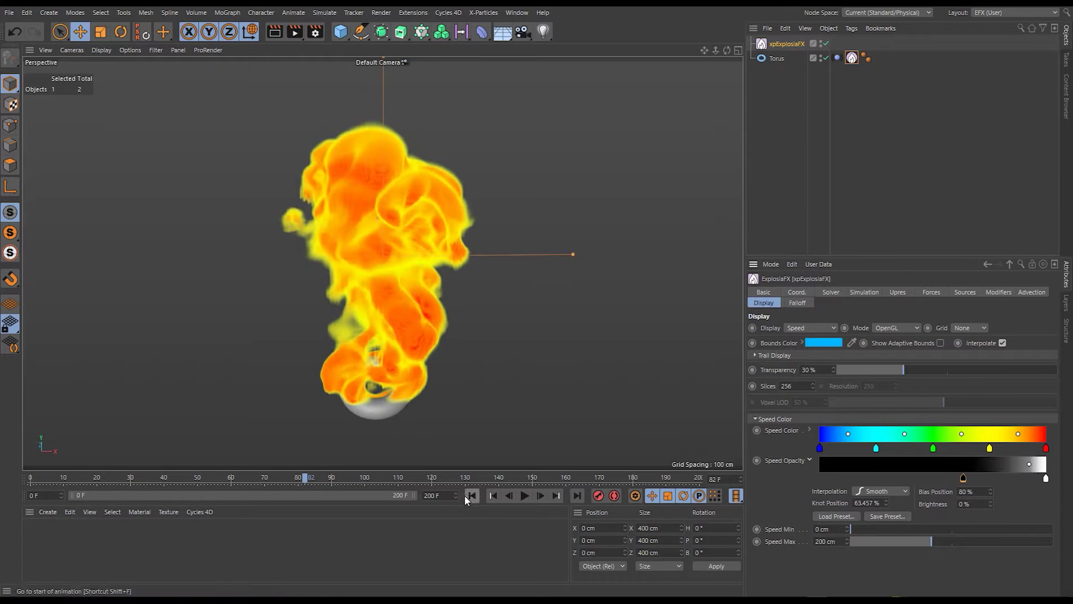
pyautogui.click(525, 497)
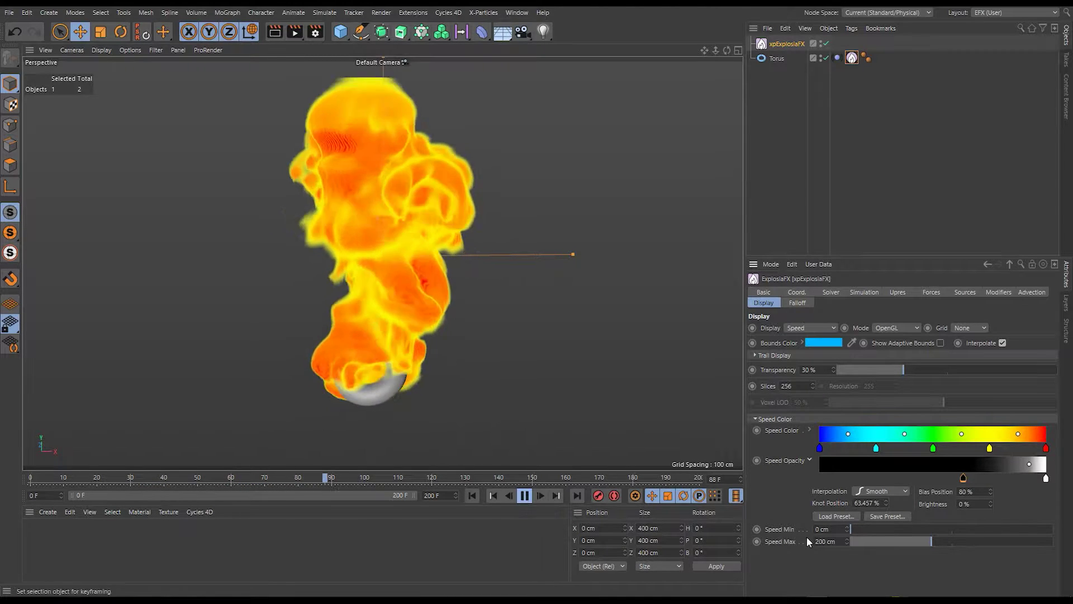
# Set Speed Max to 500 cm and pull the Speed Opacity start knot back left.
pyautogui.moveTo(963, 477); pyautogui.dragTo(937, 478)
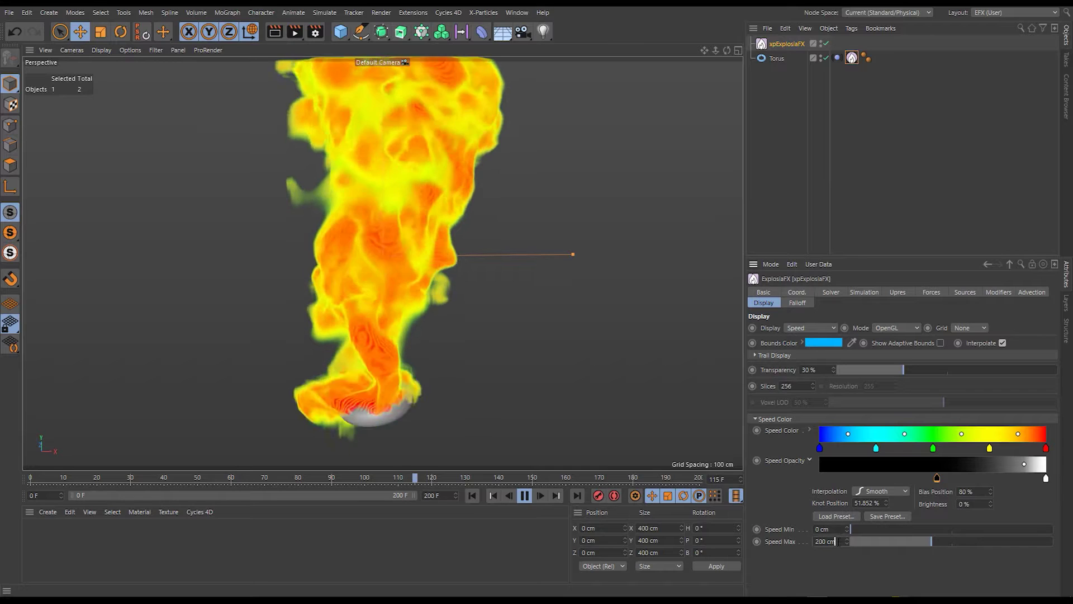
pyautogui.doubleClick(835, 541)
pyautogui.write('500')
pyautogui.press('Return')
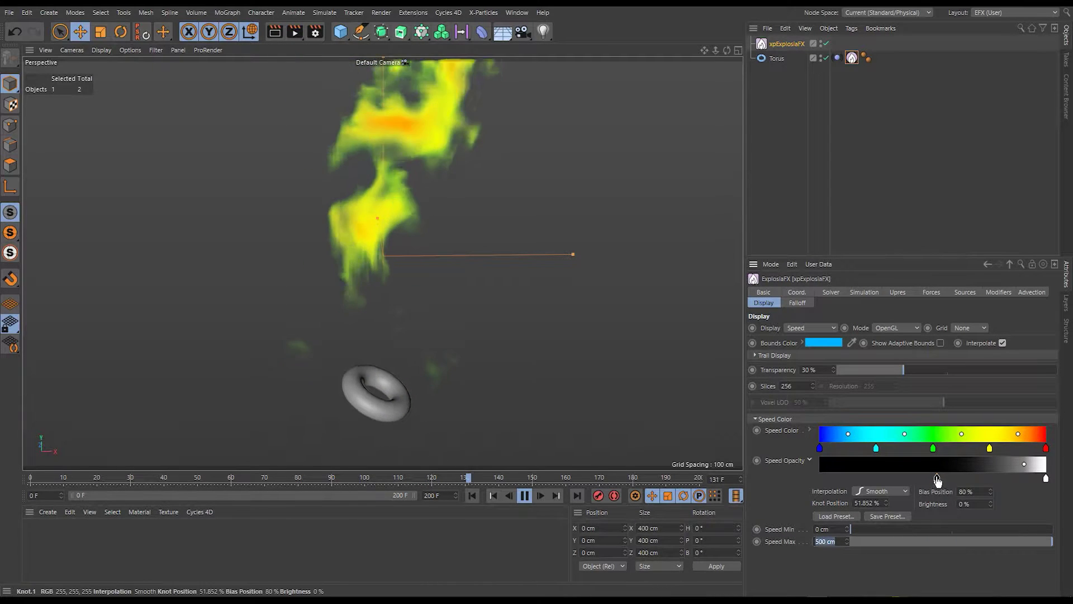
pyautogui.moveTo(937, 478); pyautogui.dragTo(856, 475)
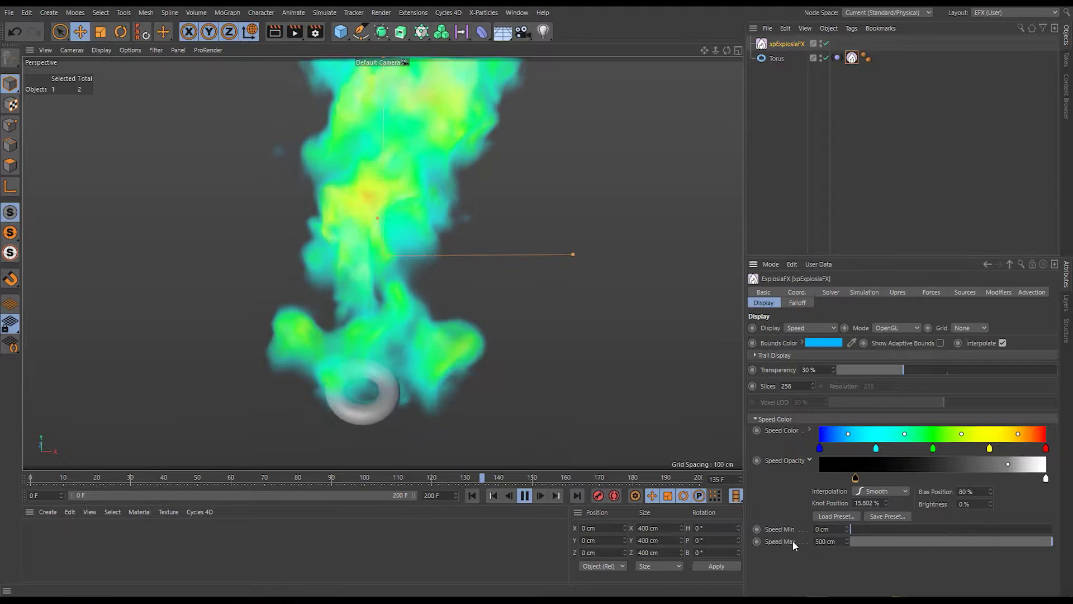
# Replay the animation from the start, then move the Speed Opacity start knot to 0% and stop playback.
pyautogui.click(473, 495)
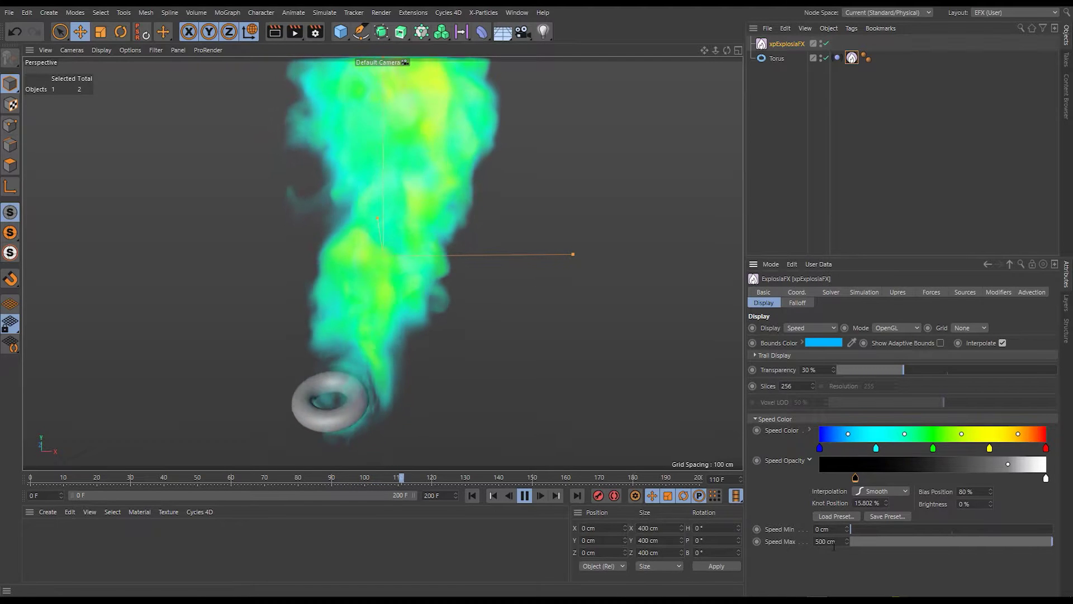
pyautogui.moveTo(855, 478); pyautogui.dragTo(806, 479)
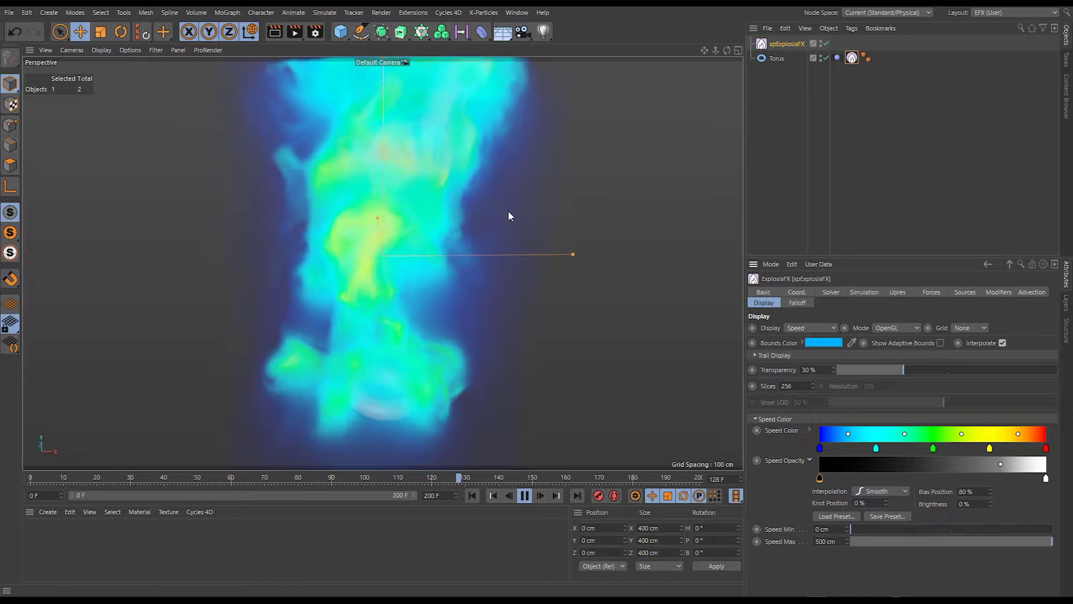
pyautogui.click(524, 496)
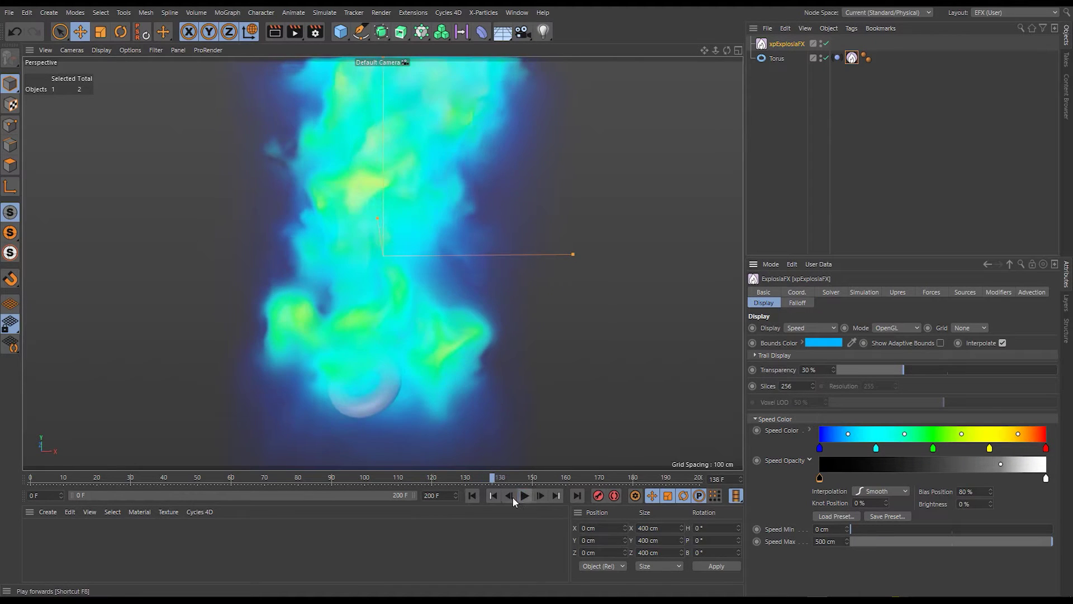